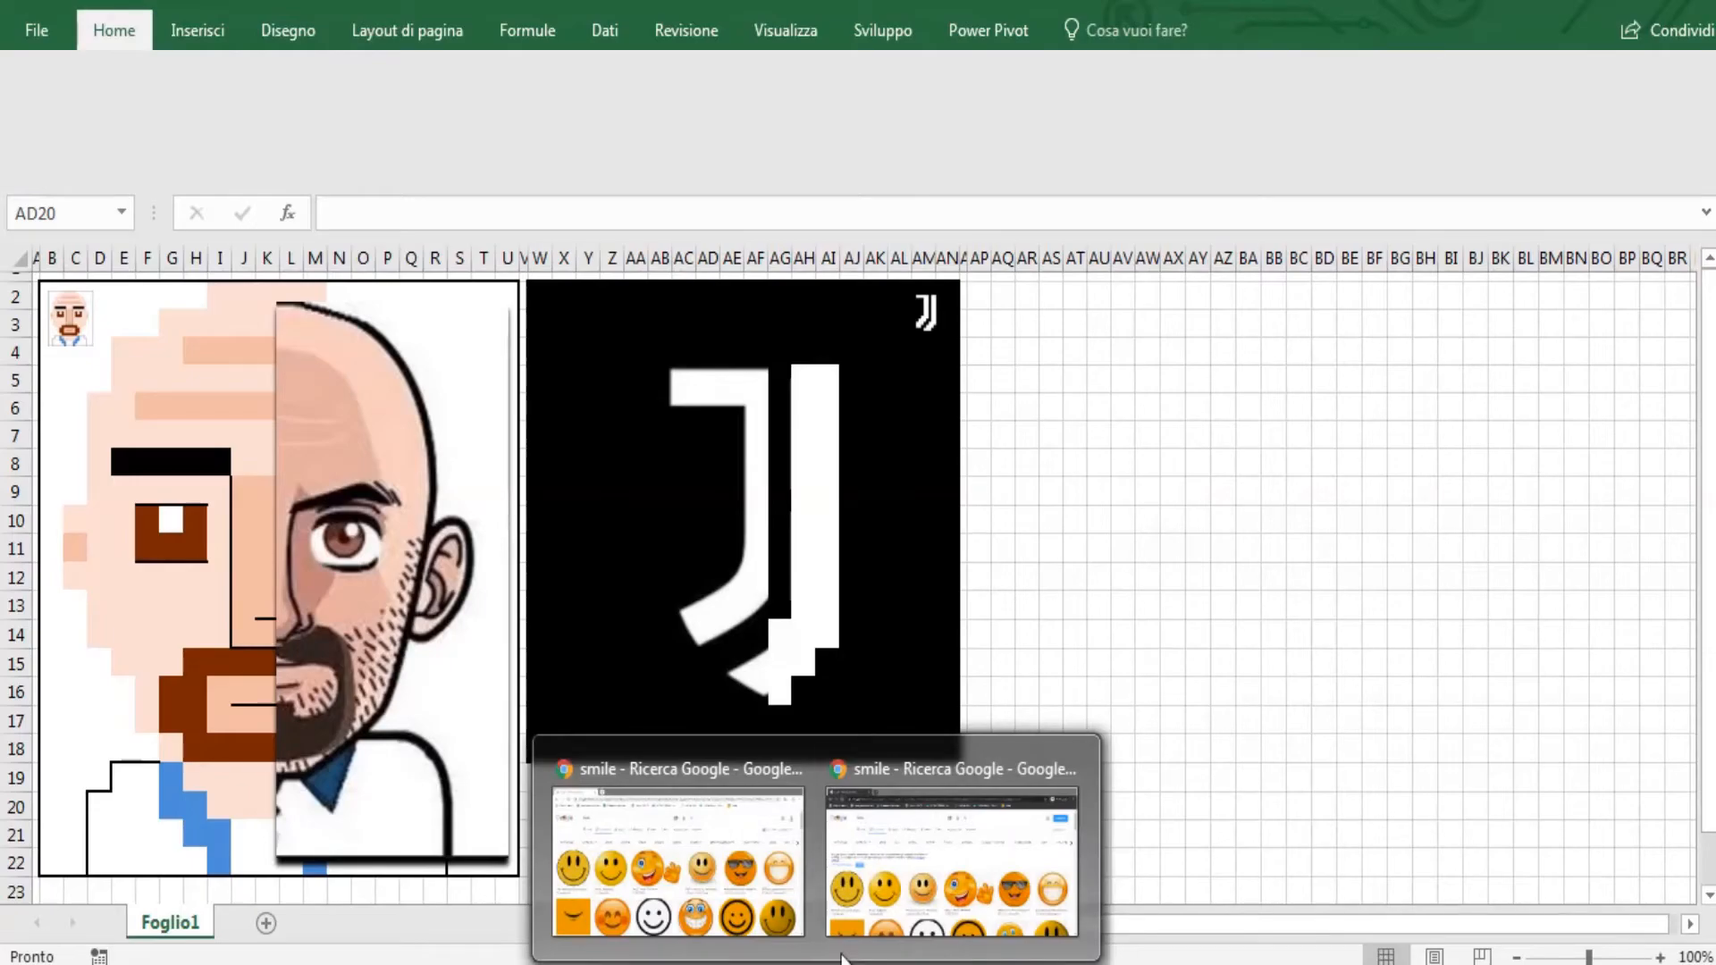
- Switch to the browser's smile image results and capture the wide-grinning smiley with the Snipping Tool
click(911, 889)
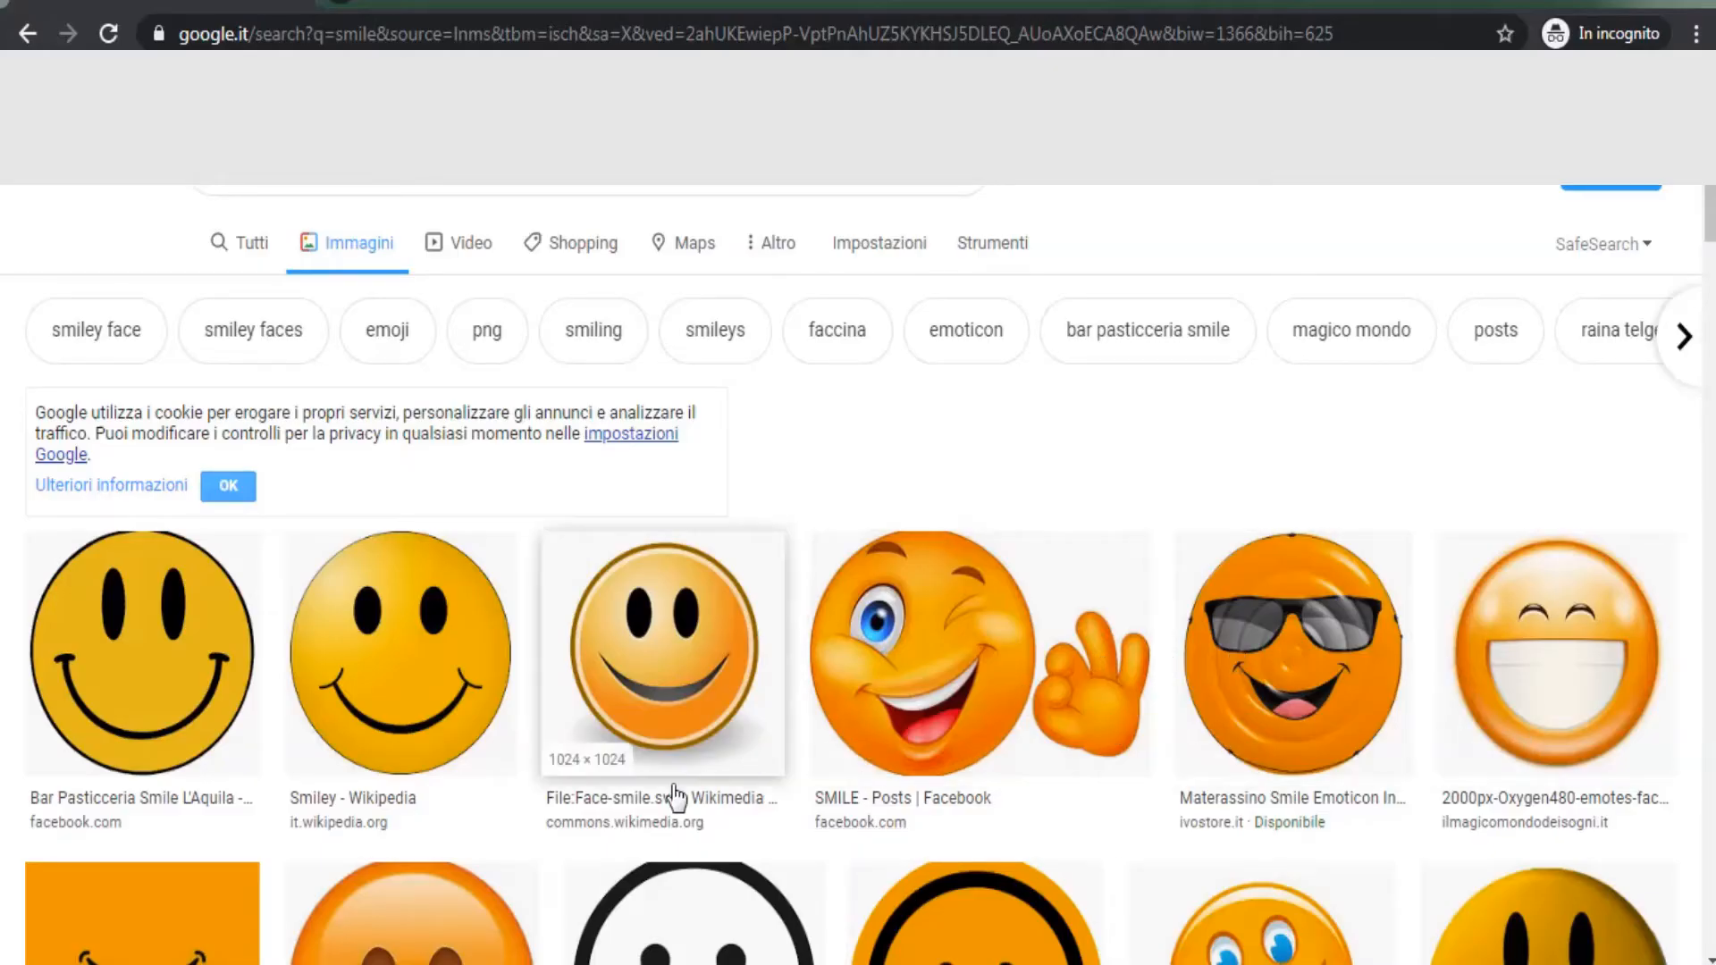
click(402, 963)
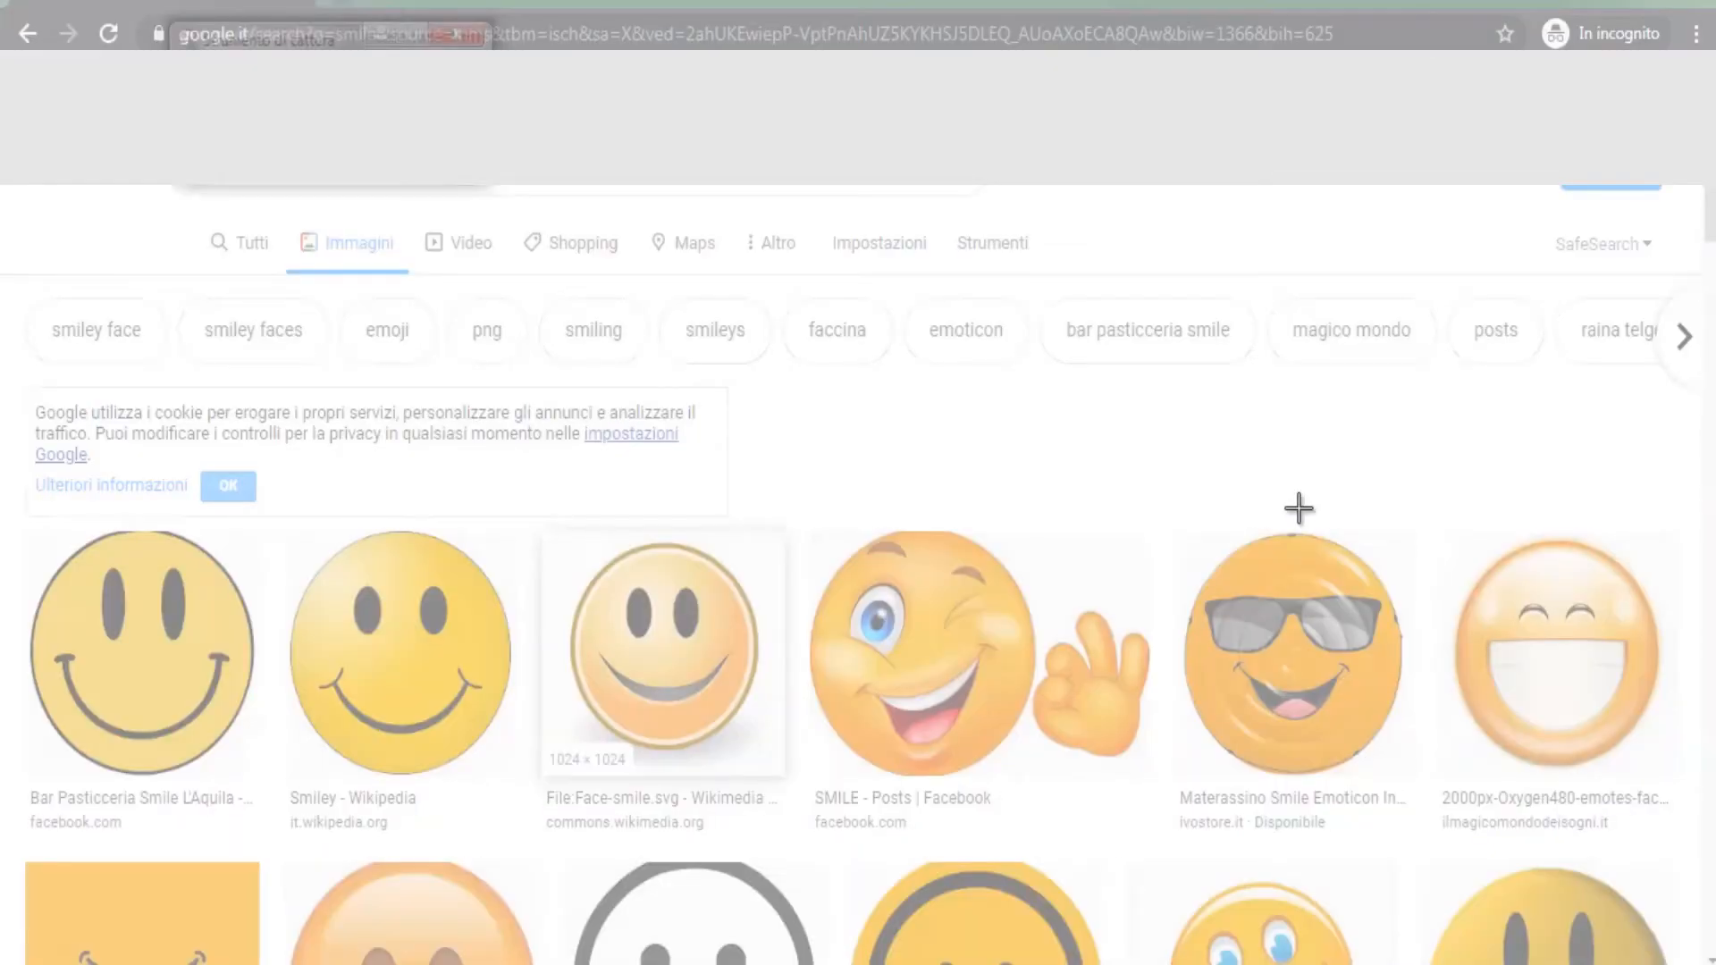
drag(1437, 531, 1676, 783)
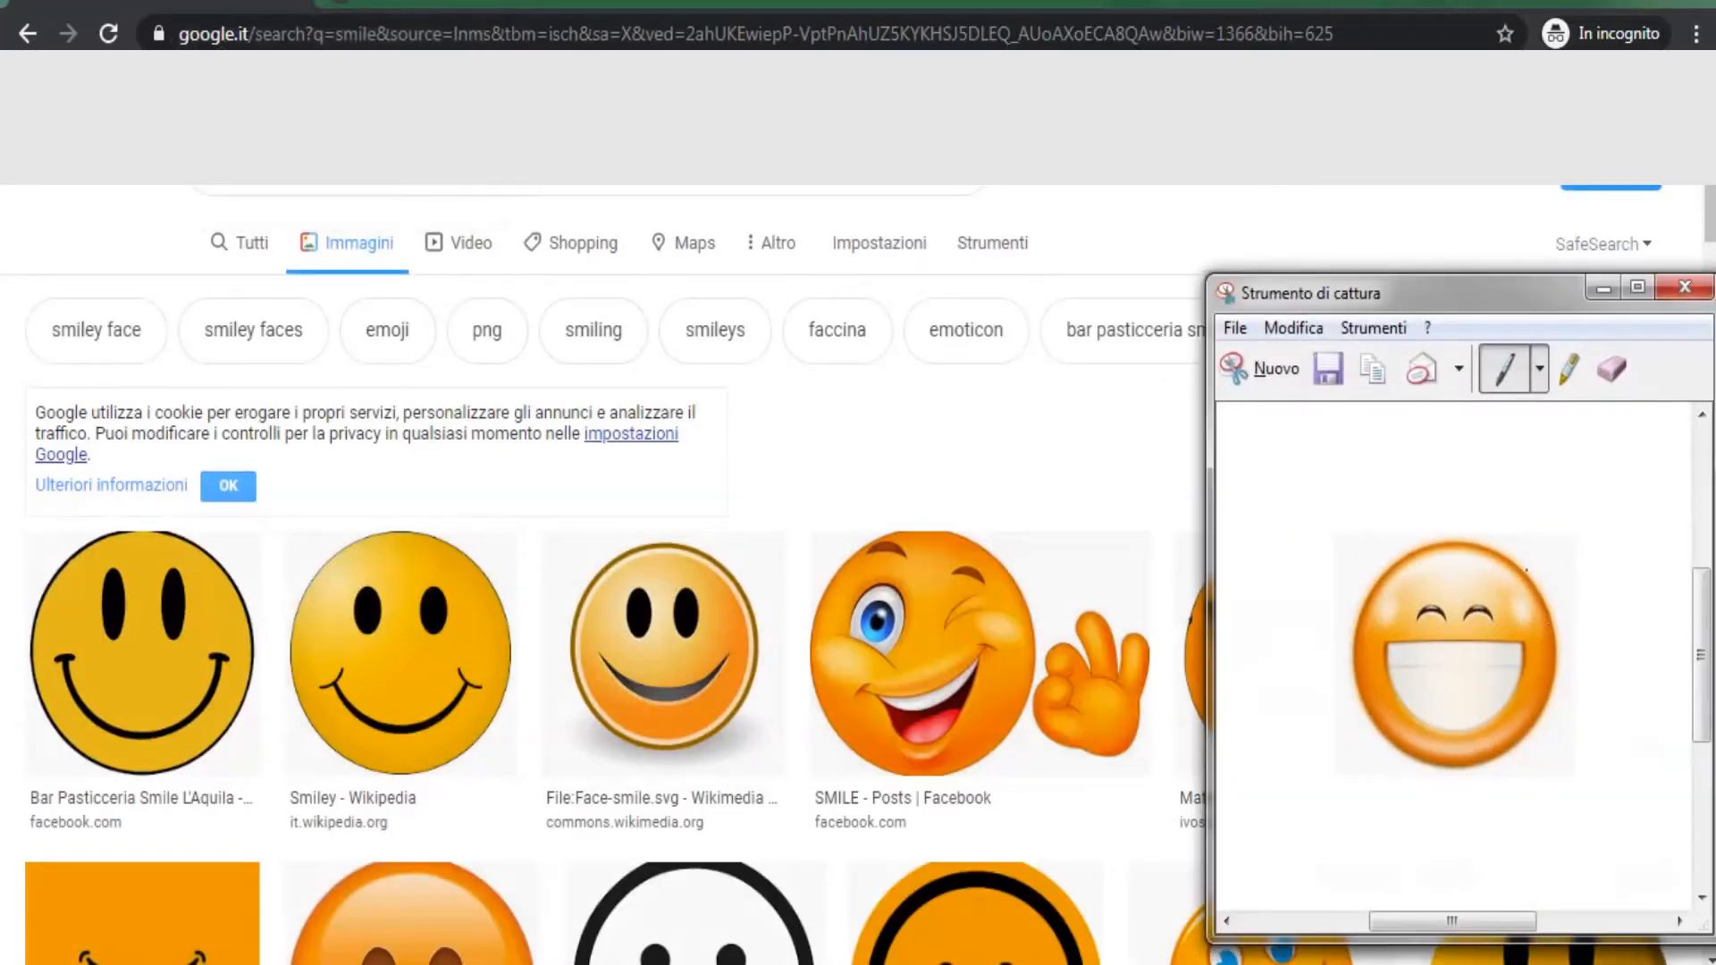
click(1685, 288)
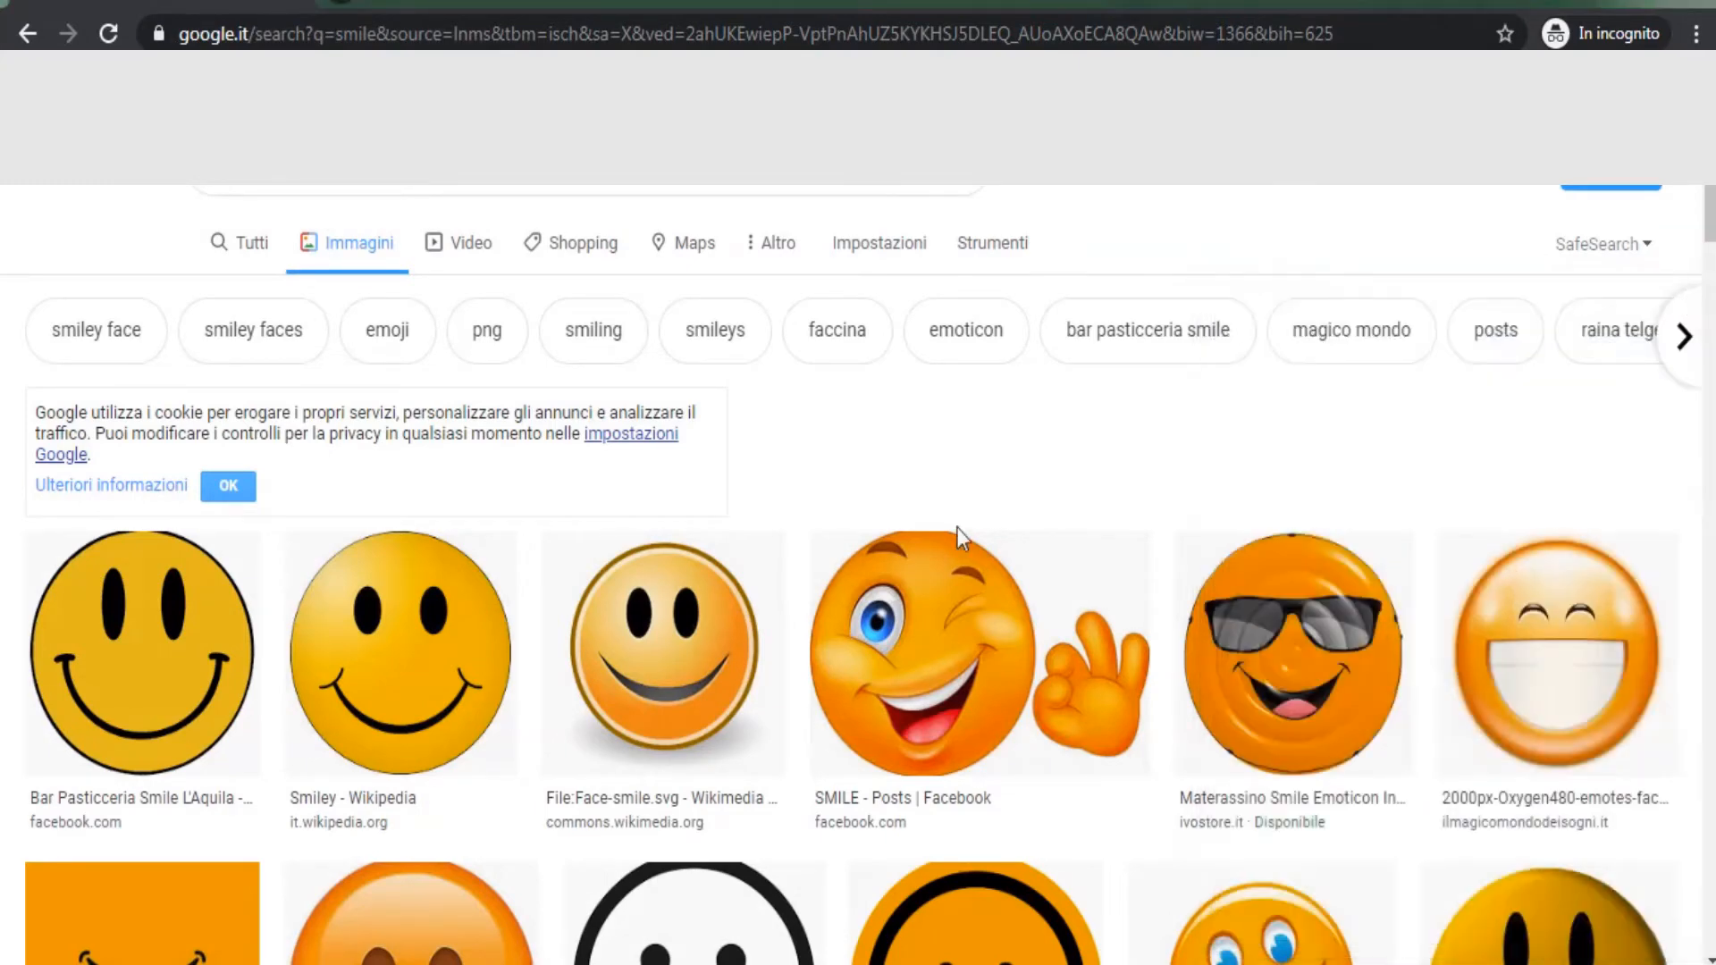
- Switch back to Excel and paste the captured smiley onto the empty grid beside the black logo
click(407, 964)
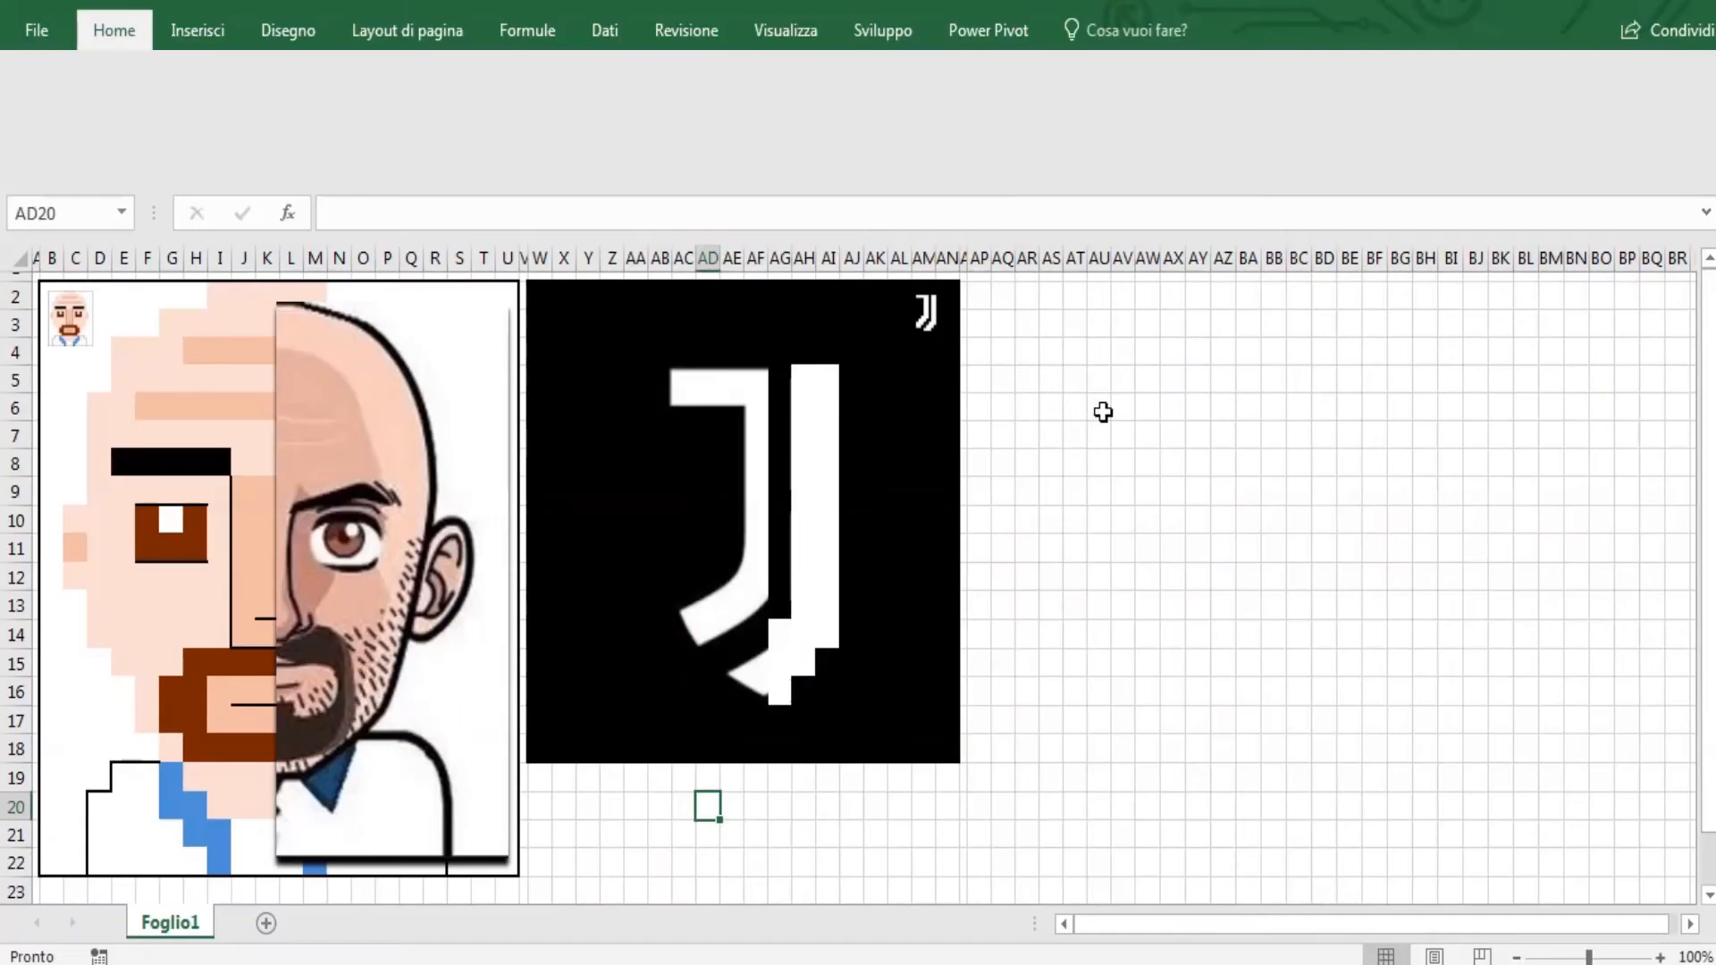
click(1102, 412)
right_click(1103, 413)
click(1151, 493)
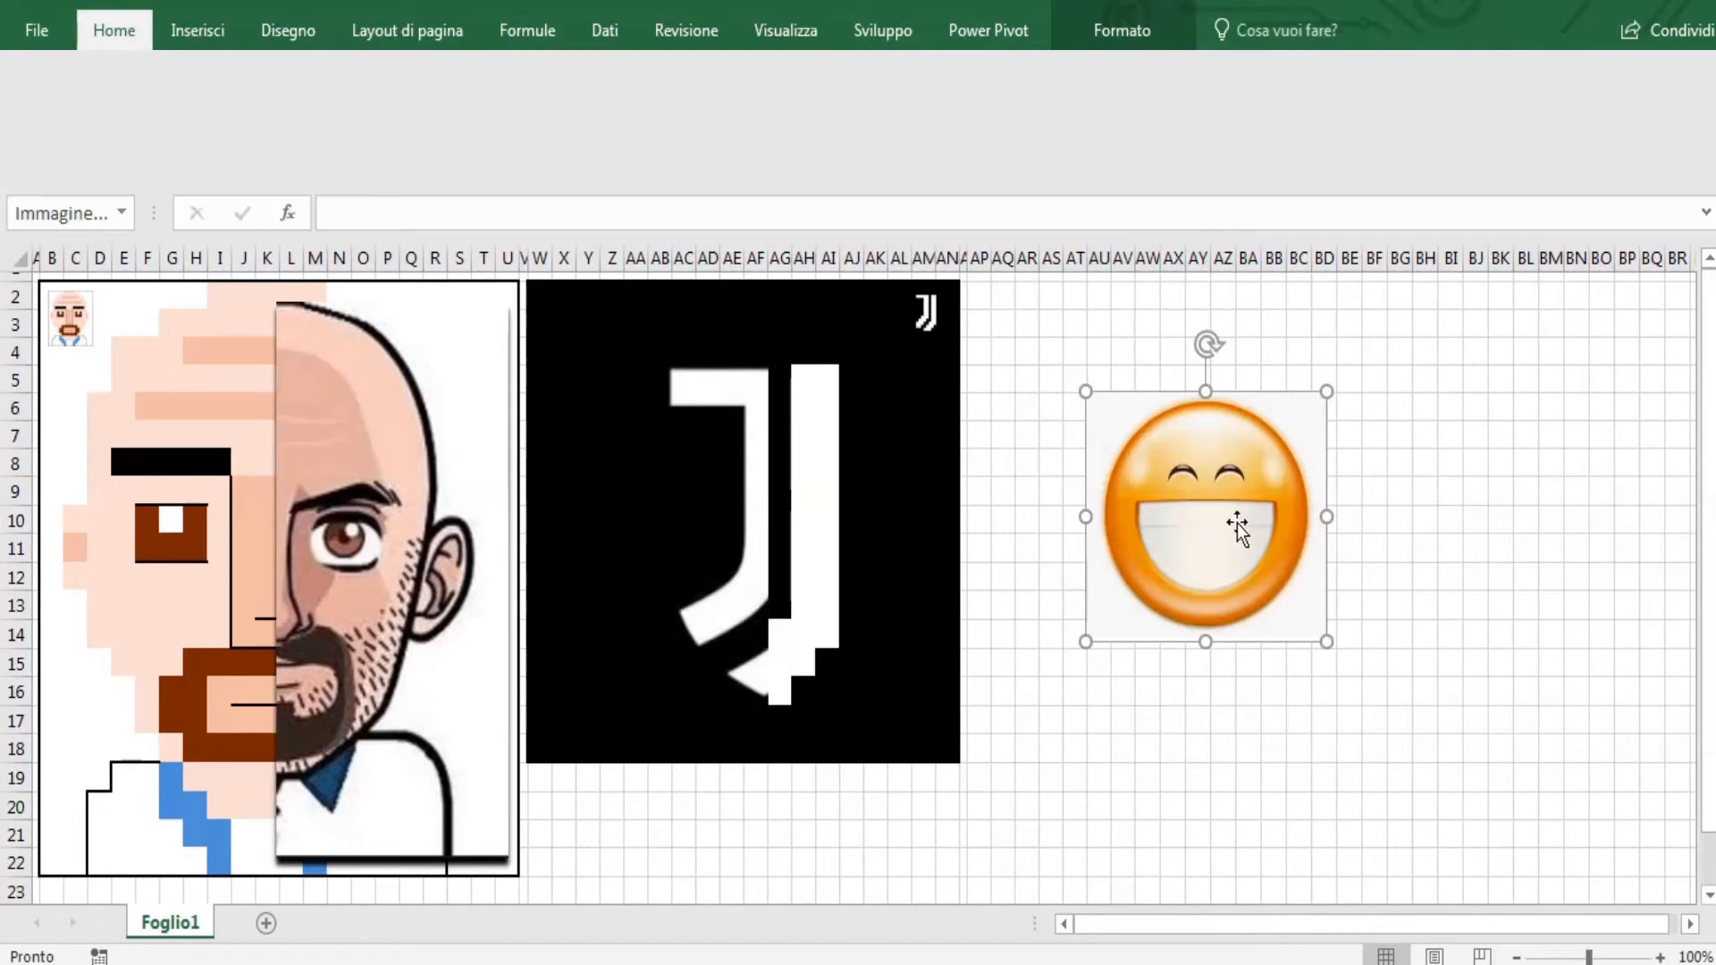
- Enlarge the smiley picture to roughly 19 columns wide and move it next to the black logo, starting around column AP
drag(1326, 641, 1549, 872)
drag(1435, 692, 1391, 608)
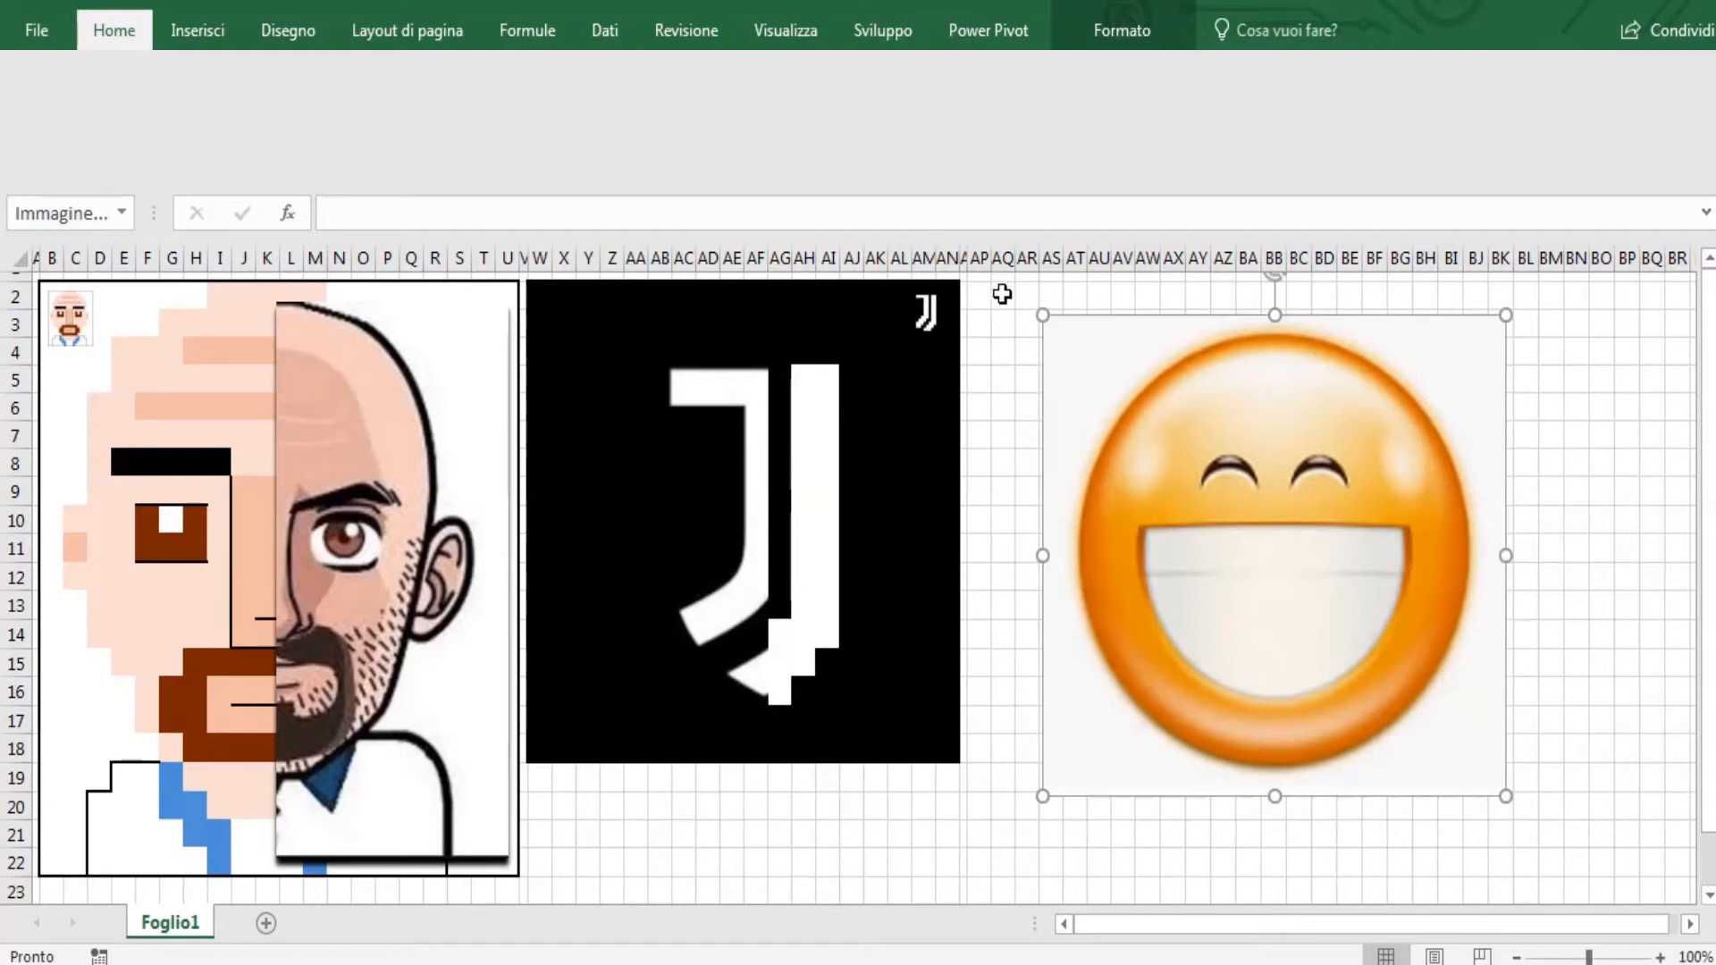
drag(1118, 379, 1061, 387)
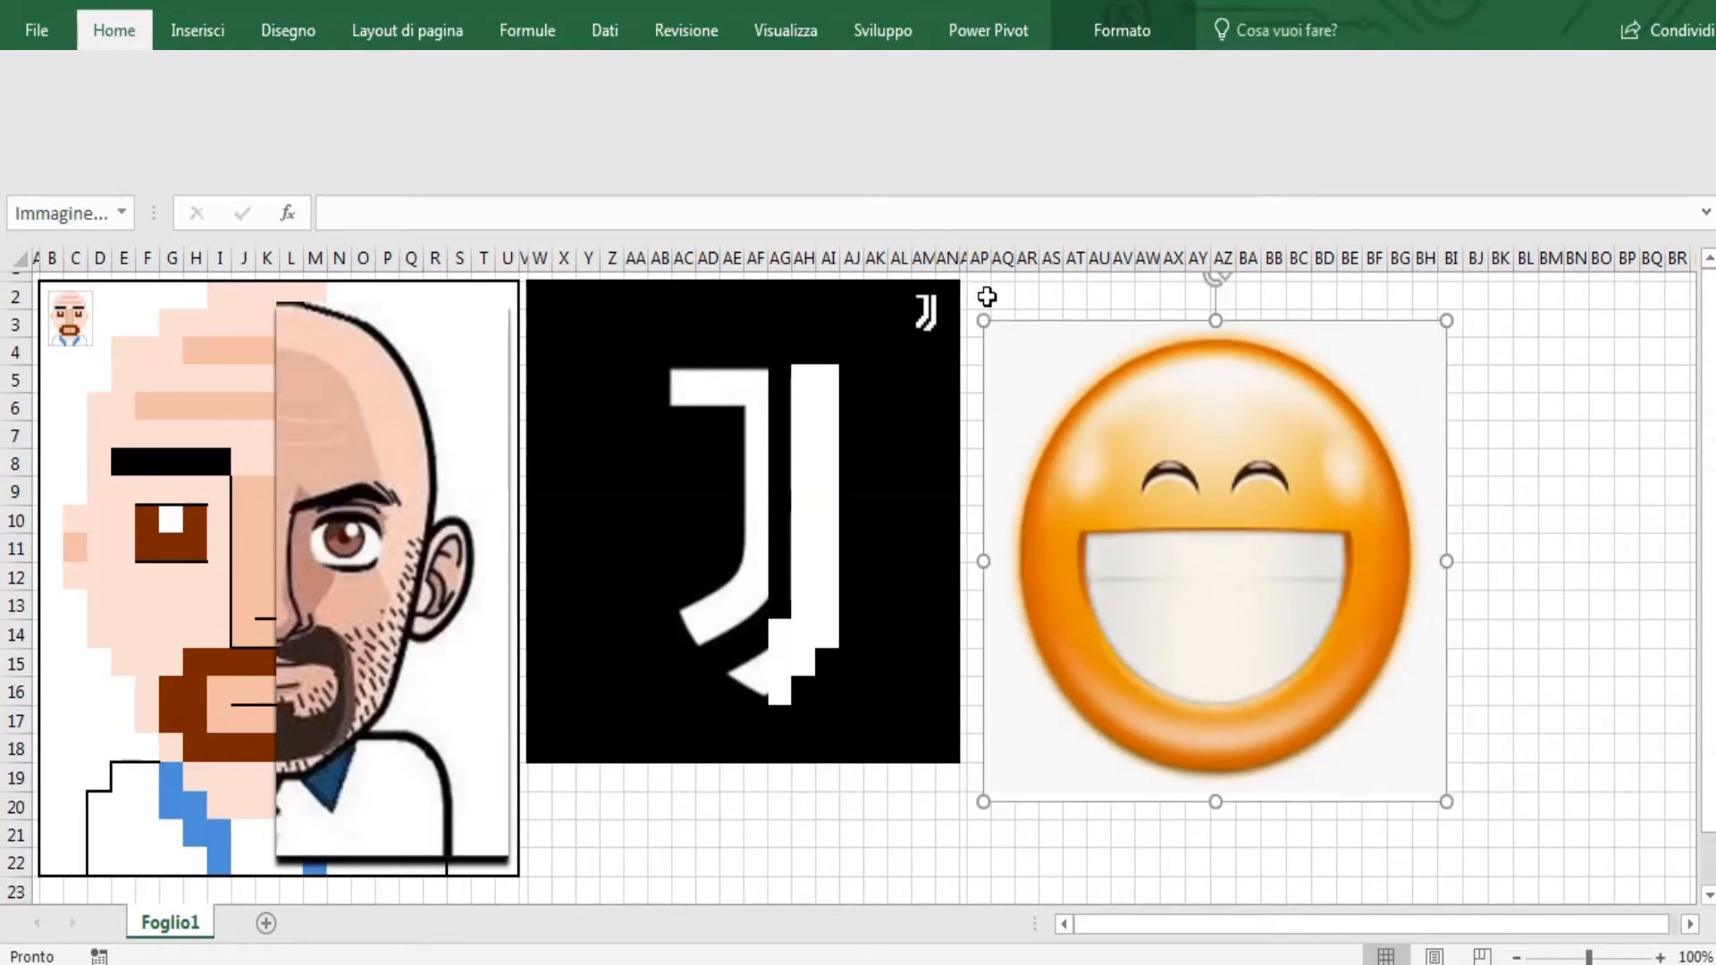
- Fill the cell range AP2:BH19 behind the smiley picture with white
drag(982, 295, 1416, 770)
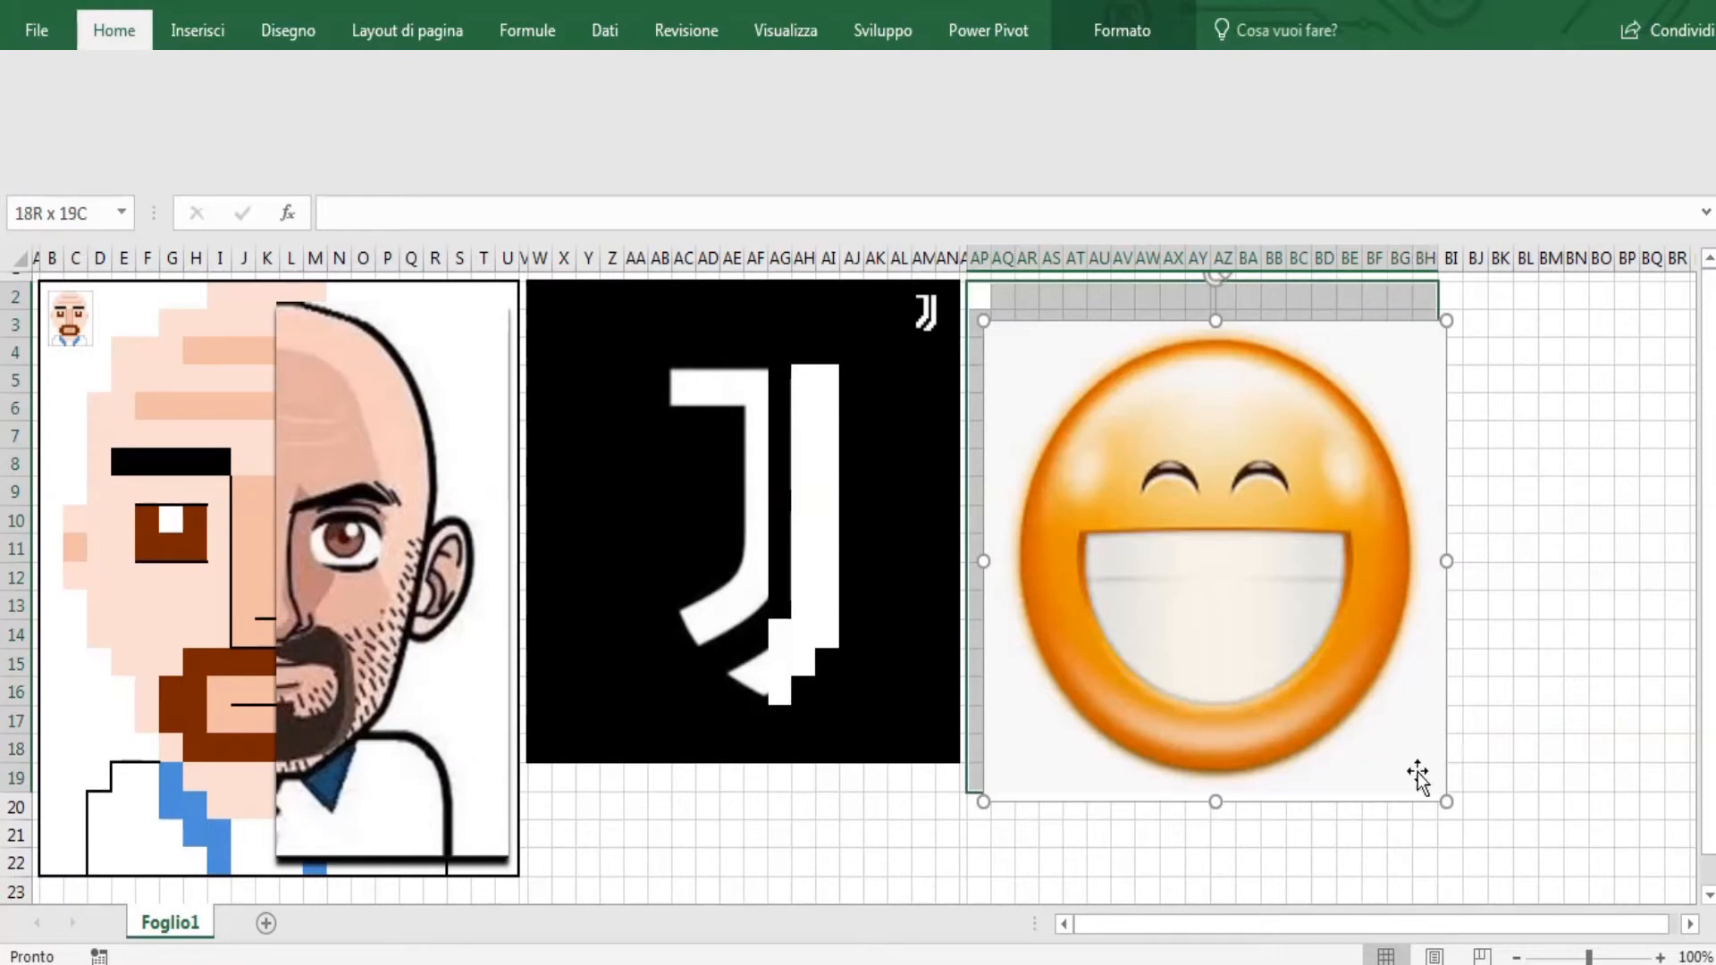
key(Escape)
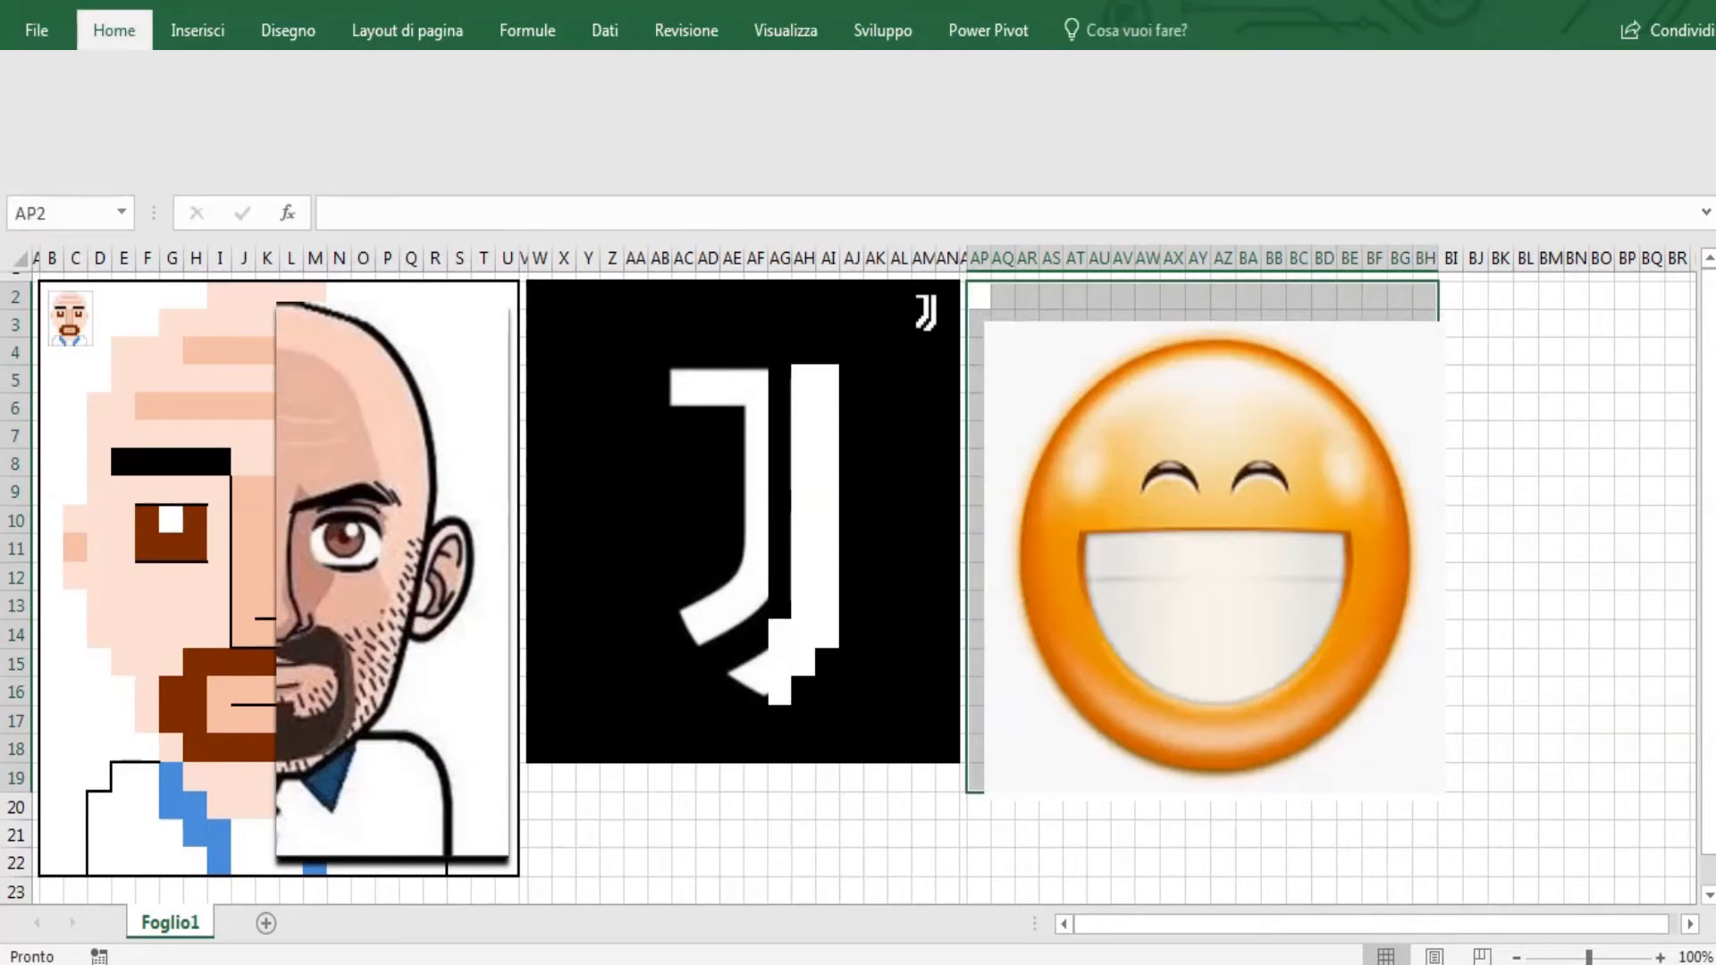
click(297, 193)
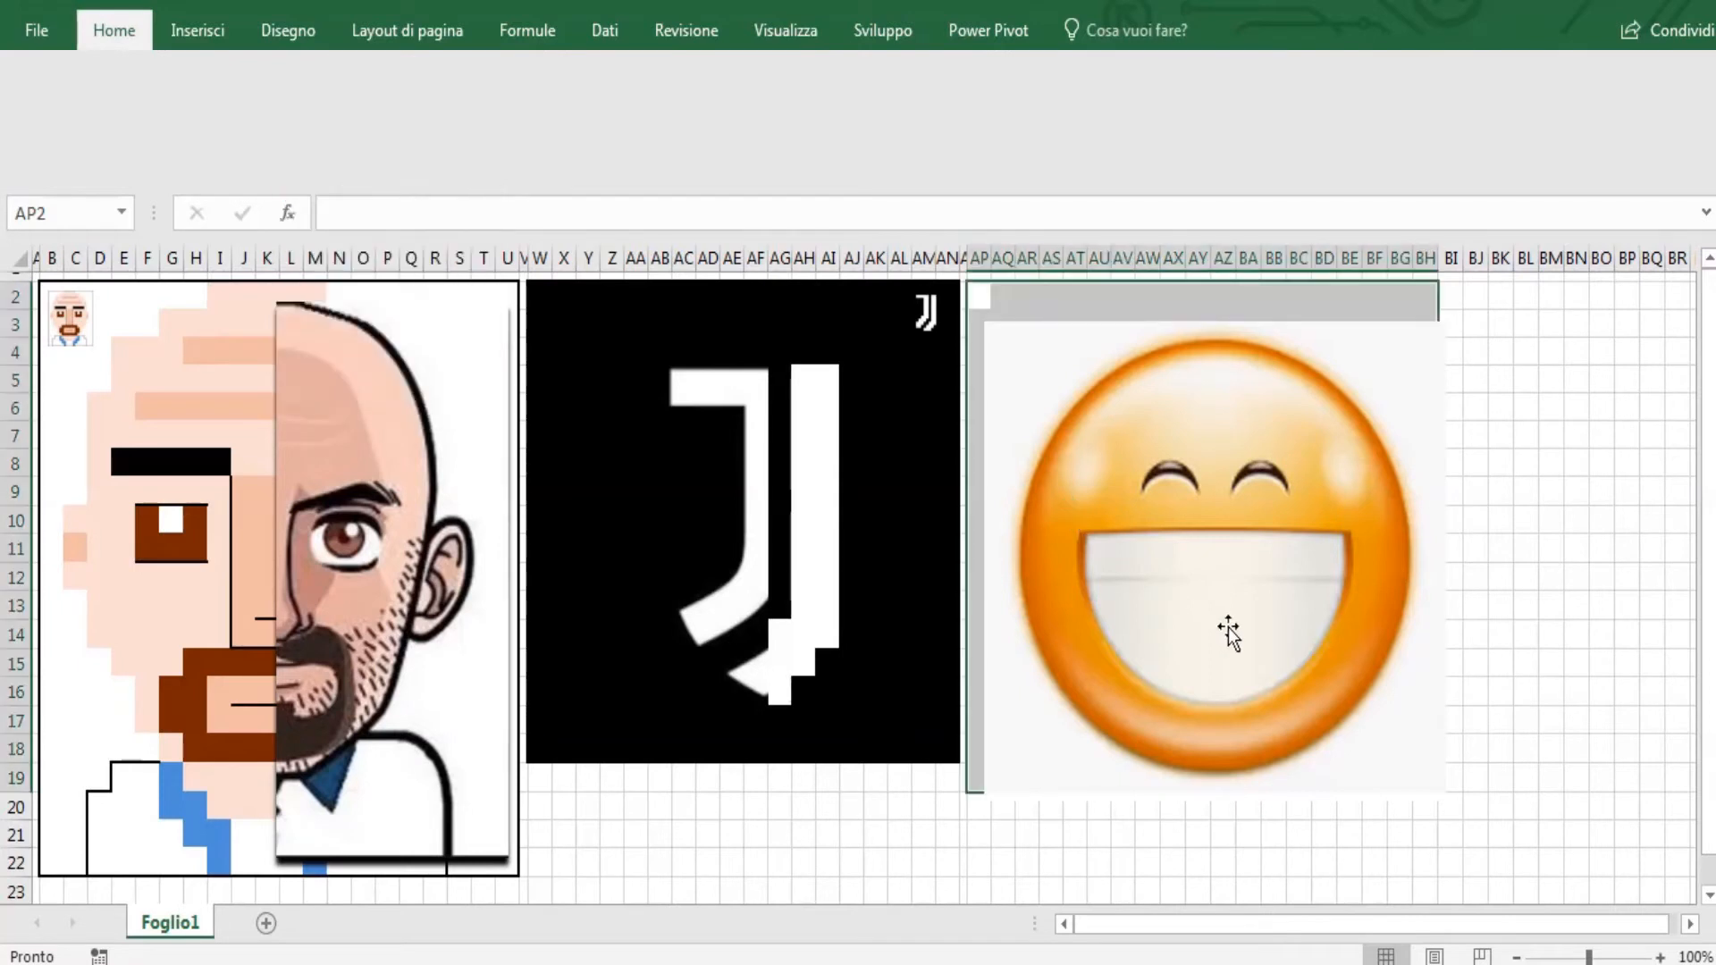
- Align the smiley picture with the upper-left corner of the white area and crop away the left half of the face
drag(1235, 624, 1233, 572)
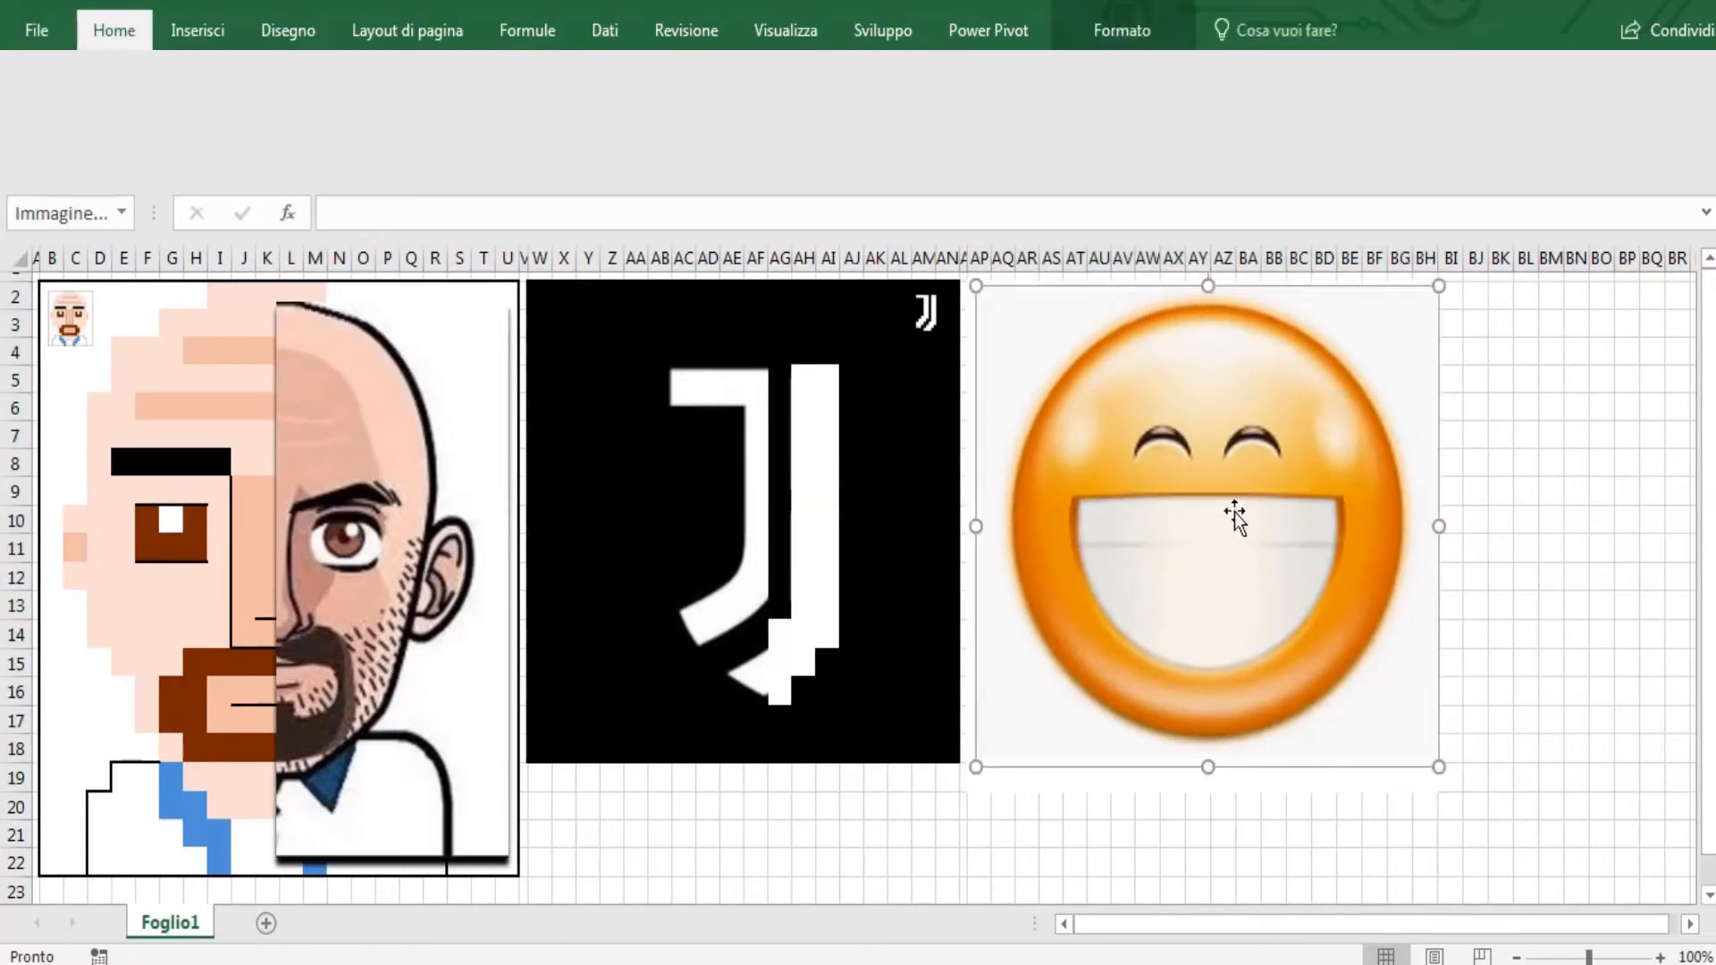
click(1119, 23)
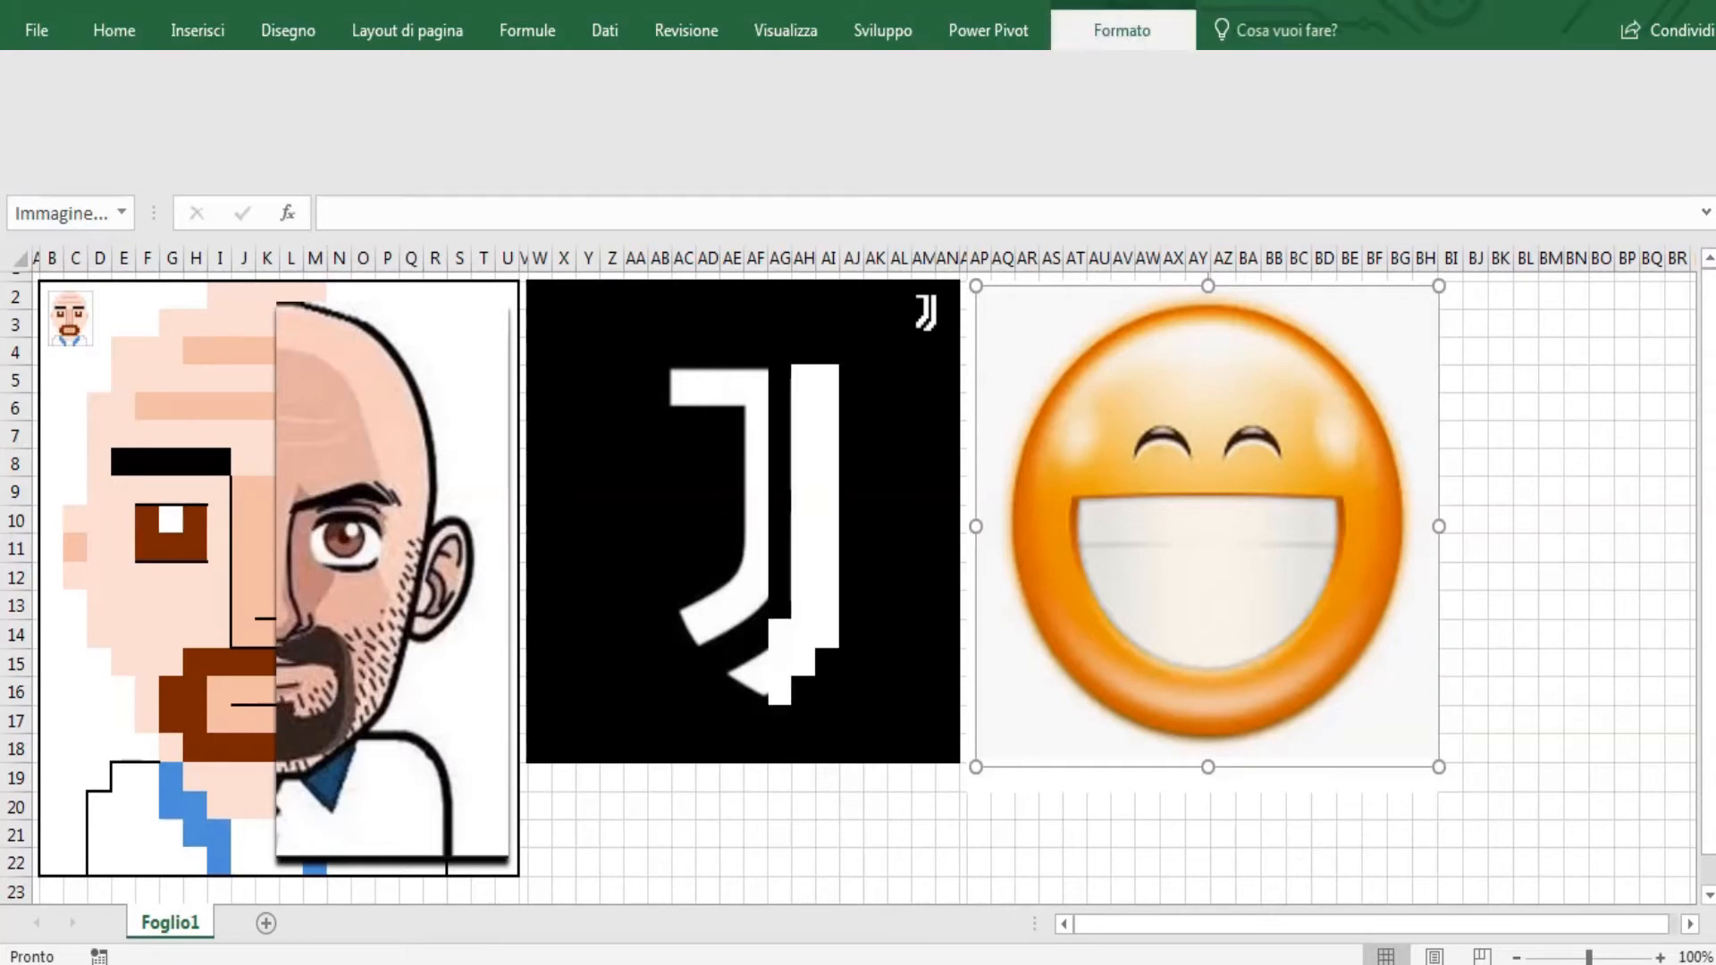
click(1519, 94)
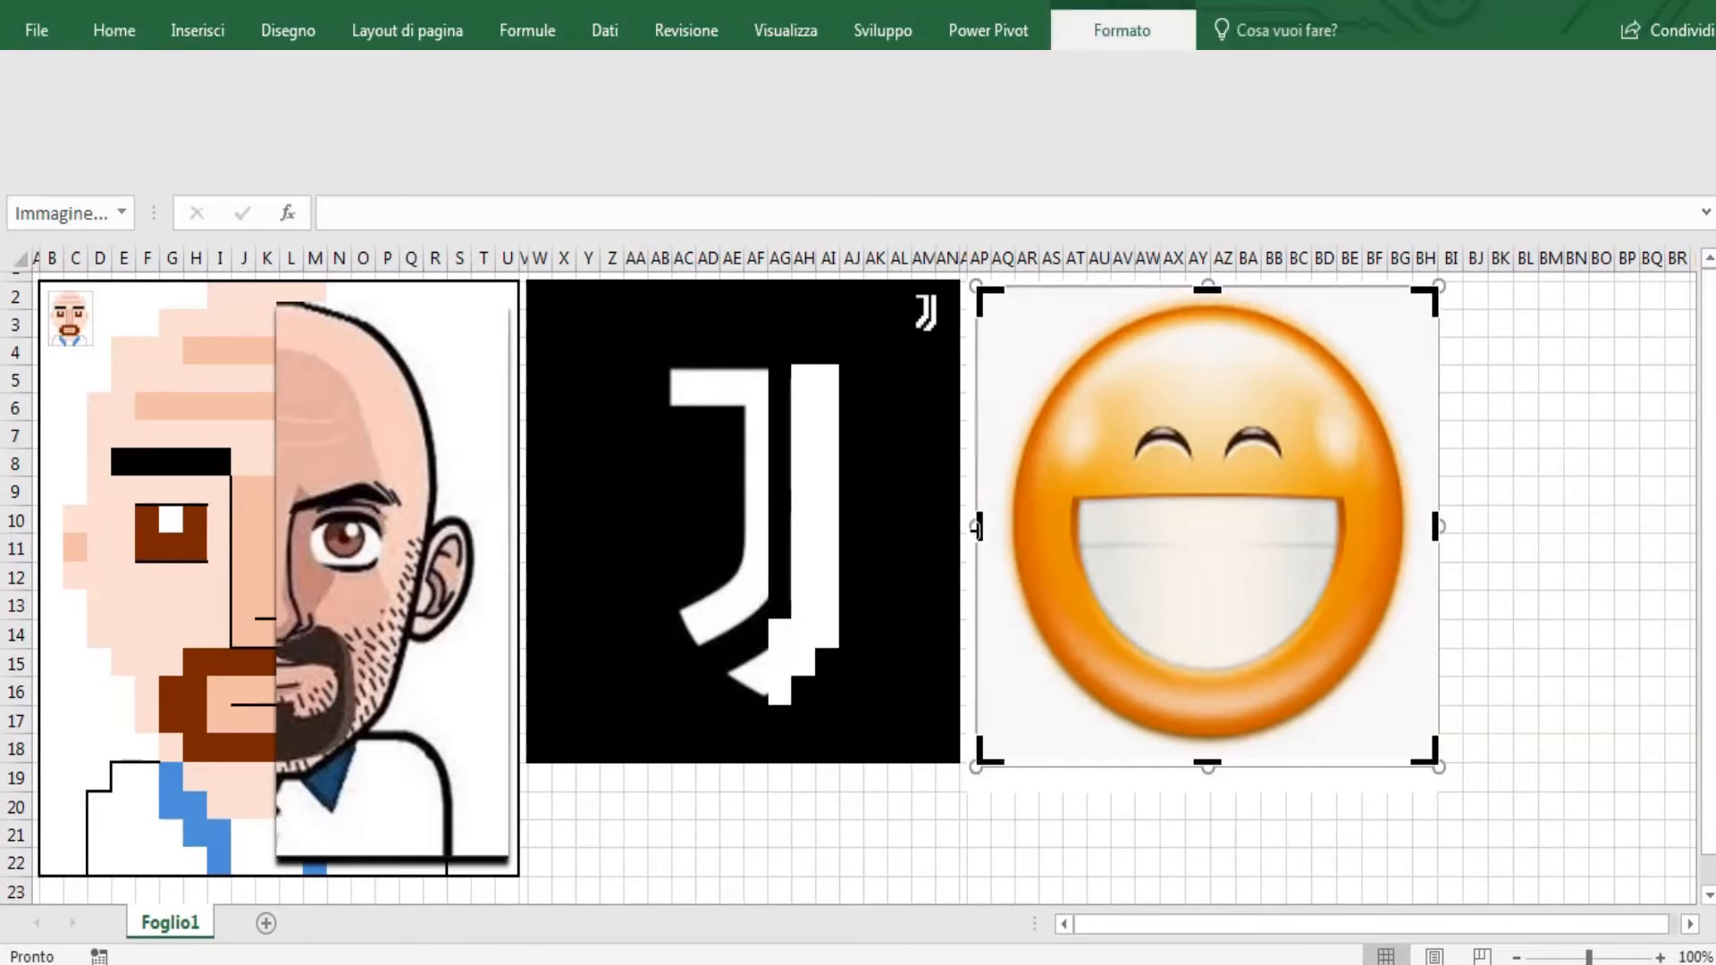
drag(977, 529, 1212, 517)
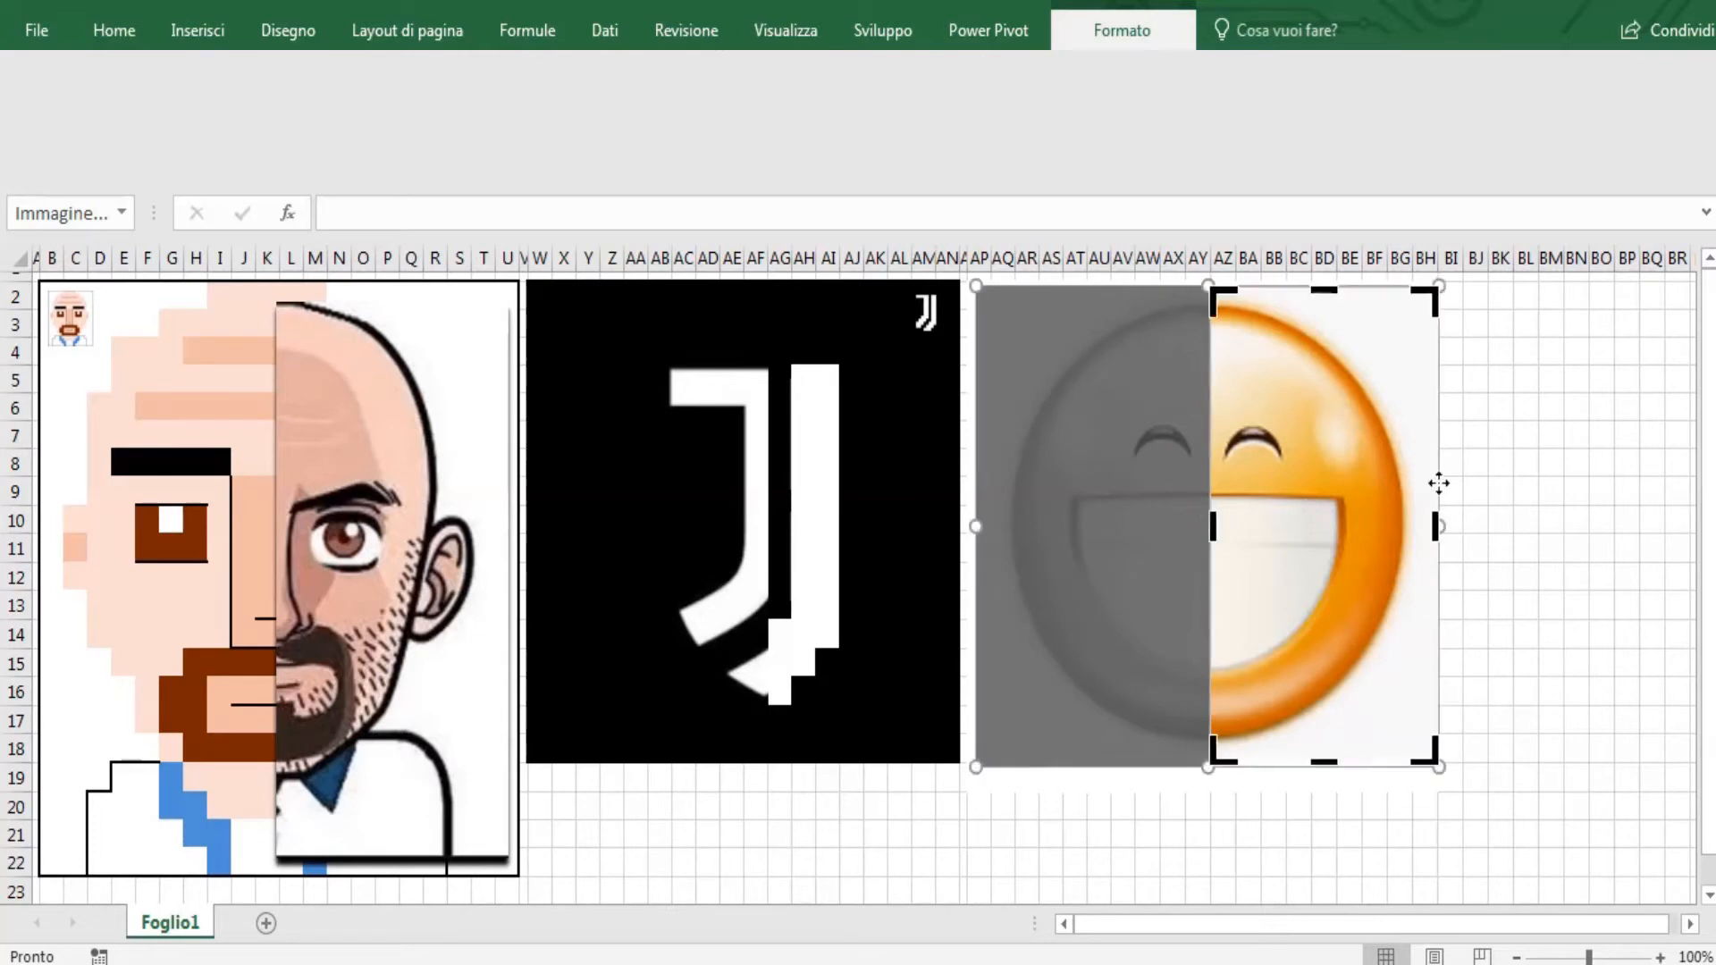
click(1474, 434)
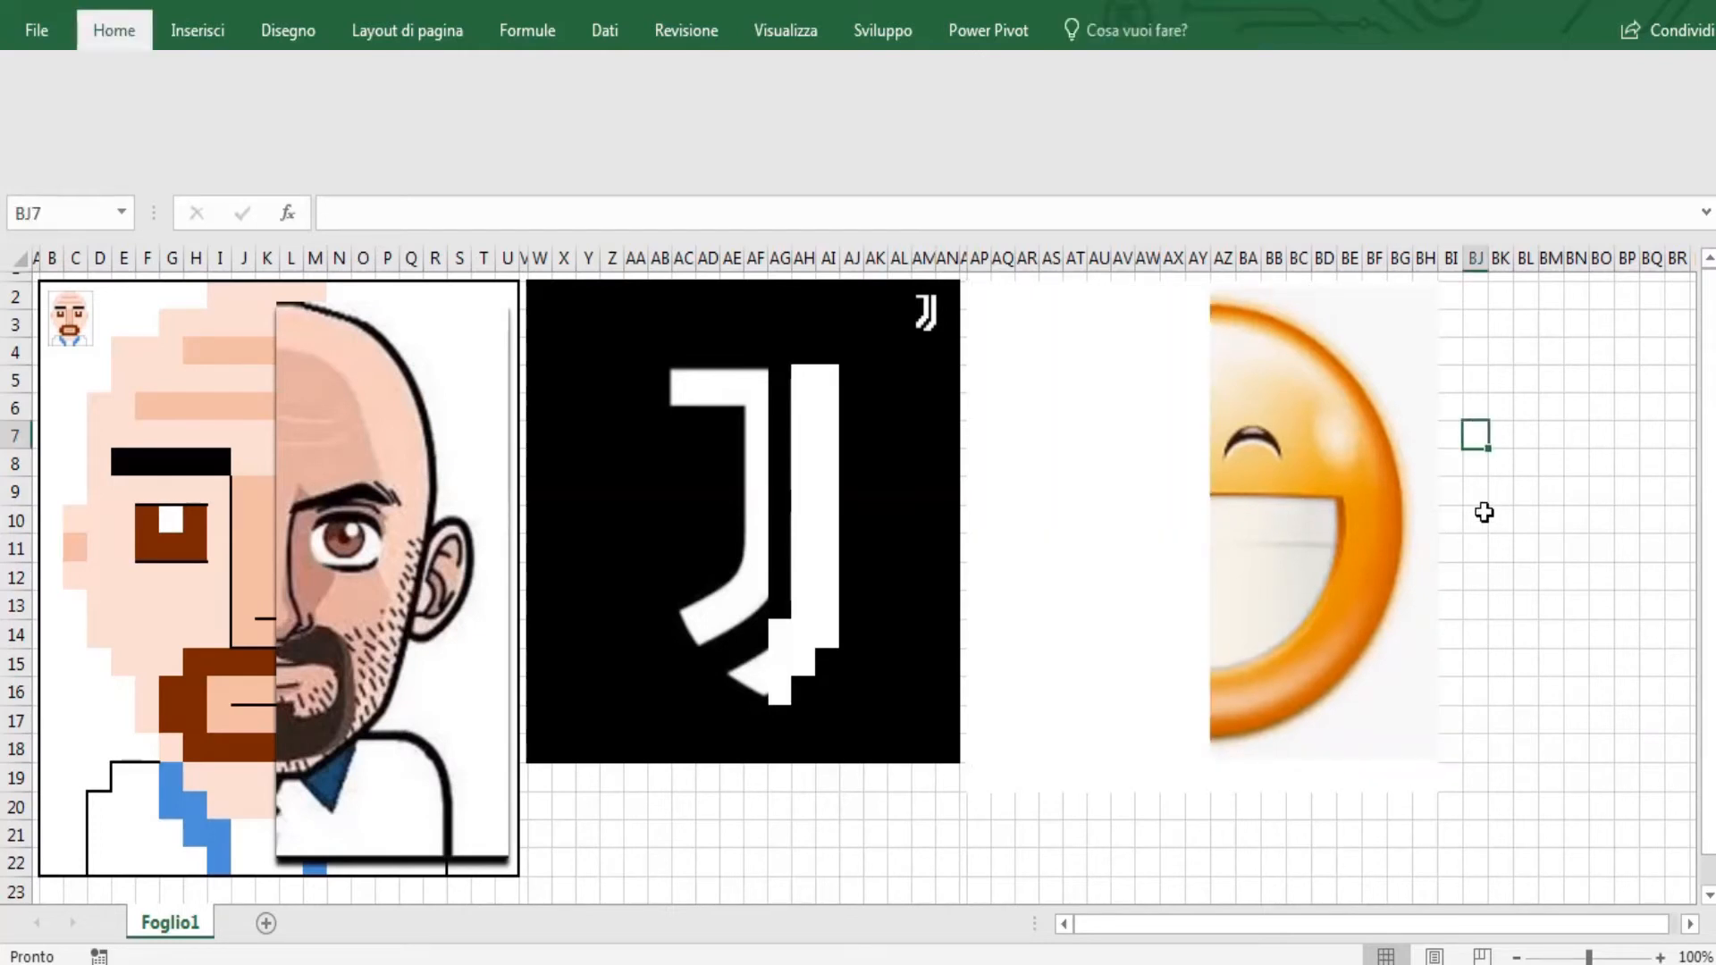
- Create an equal-to conditional formatting rule for the value x on cells AP2:BG19
drag(980, 295, 1410, 775)
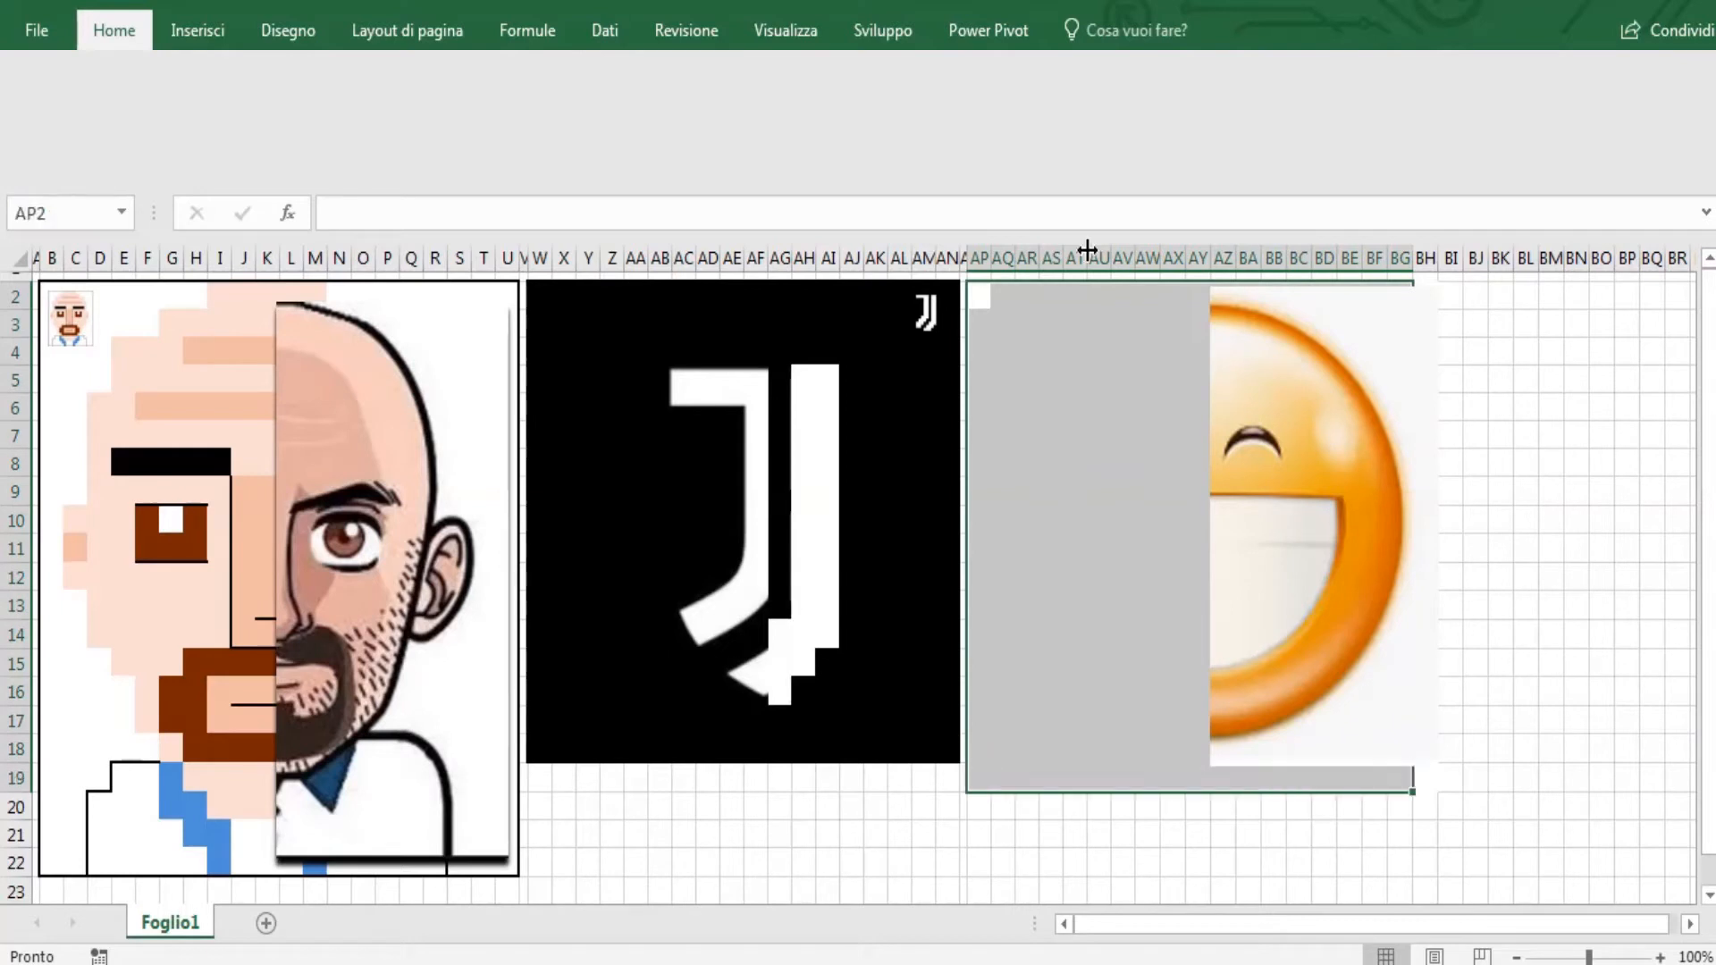
mouse_move(1054, 190)
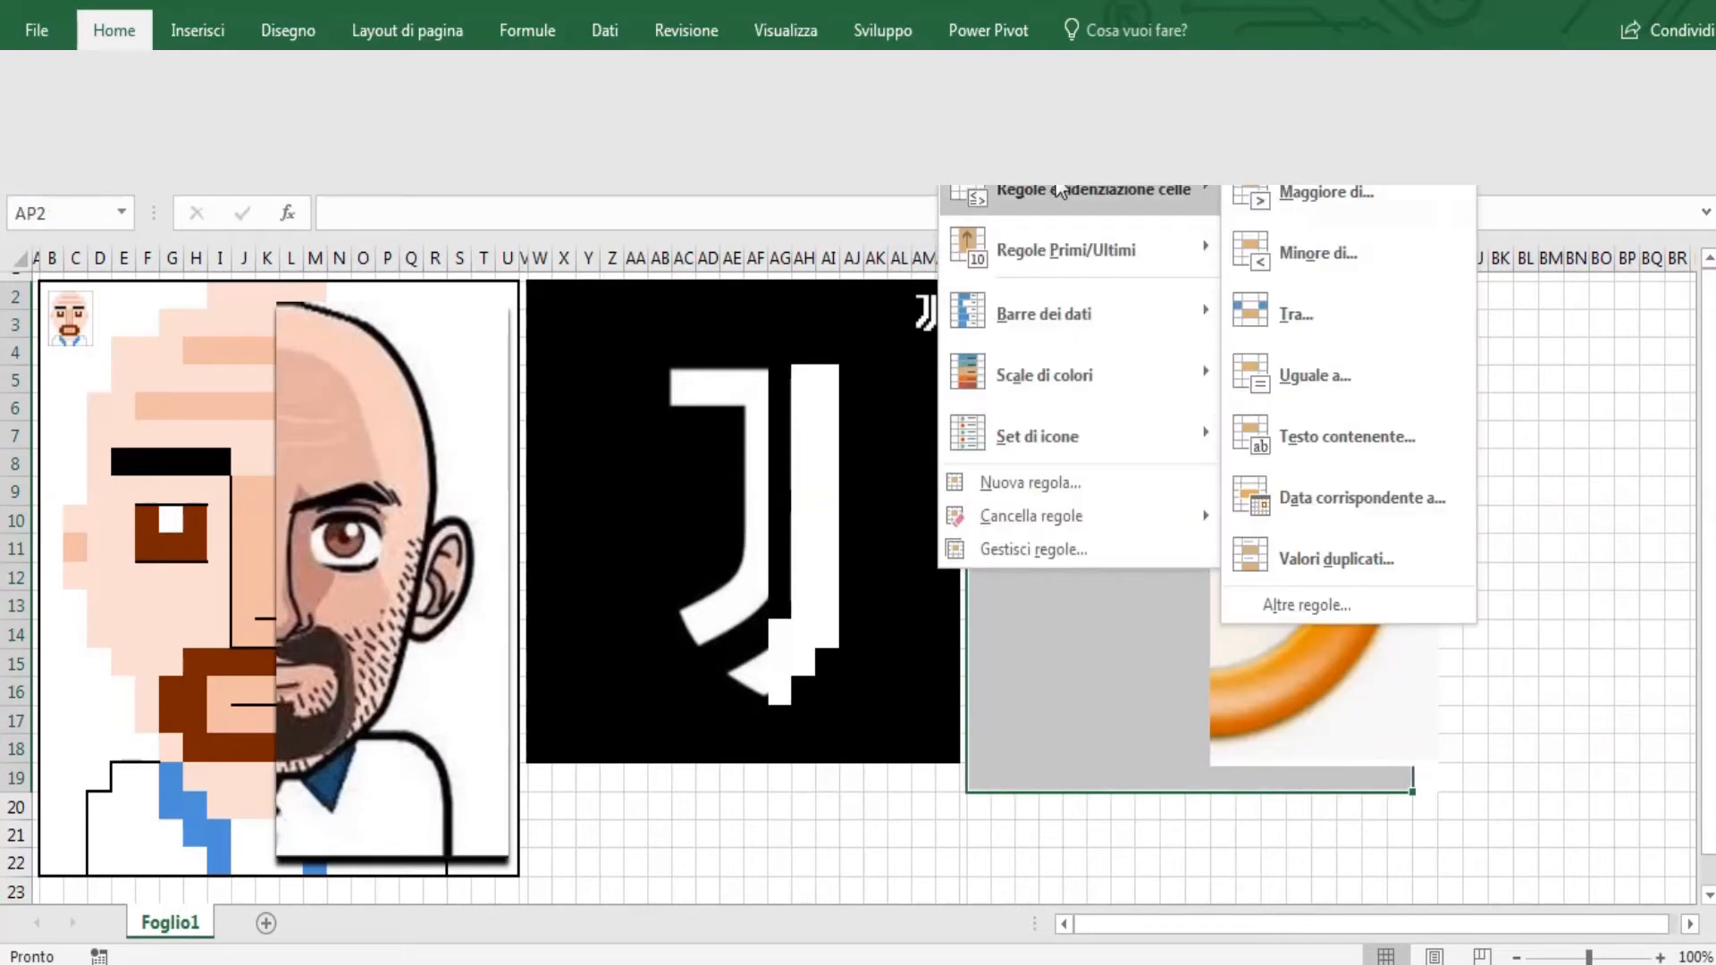
click(1287, 368)
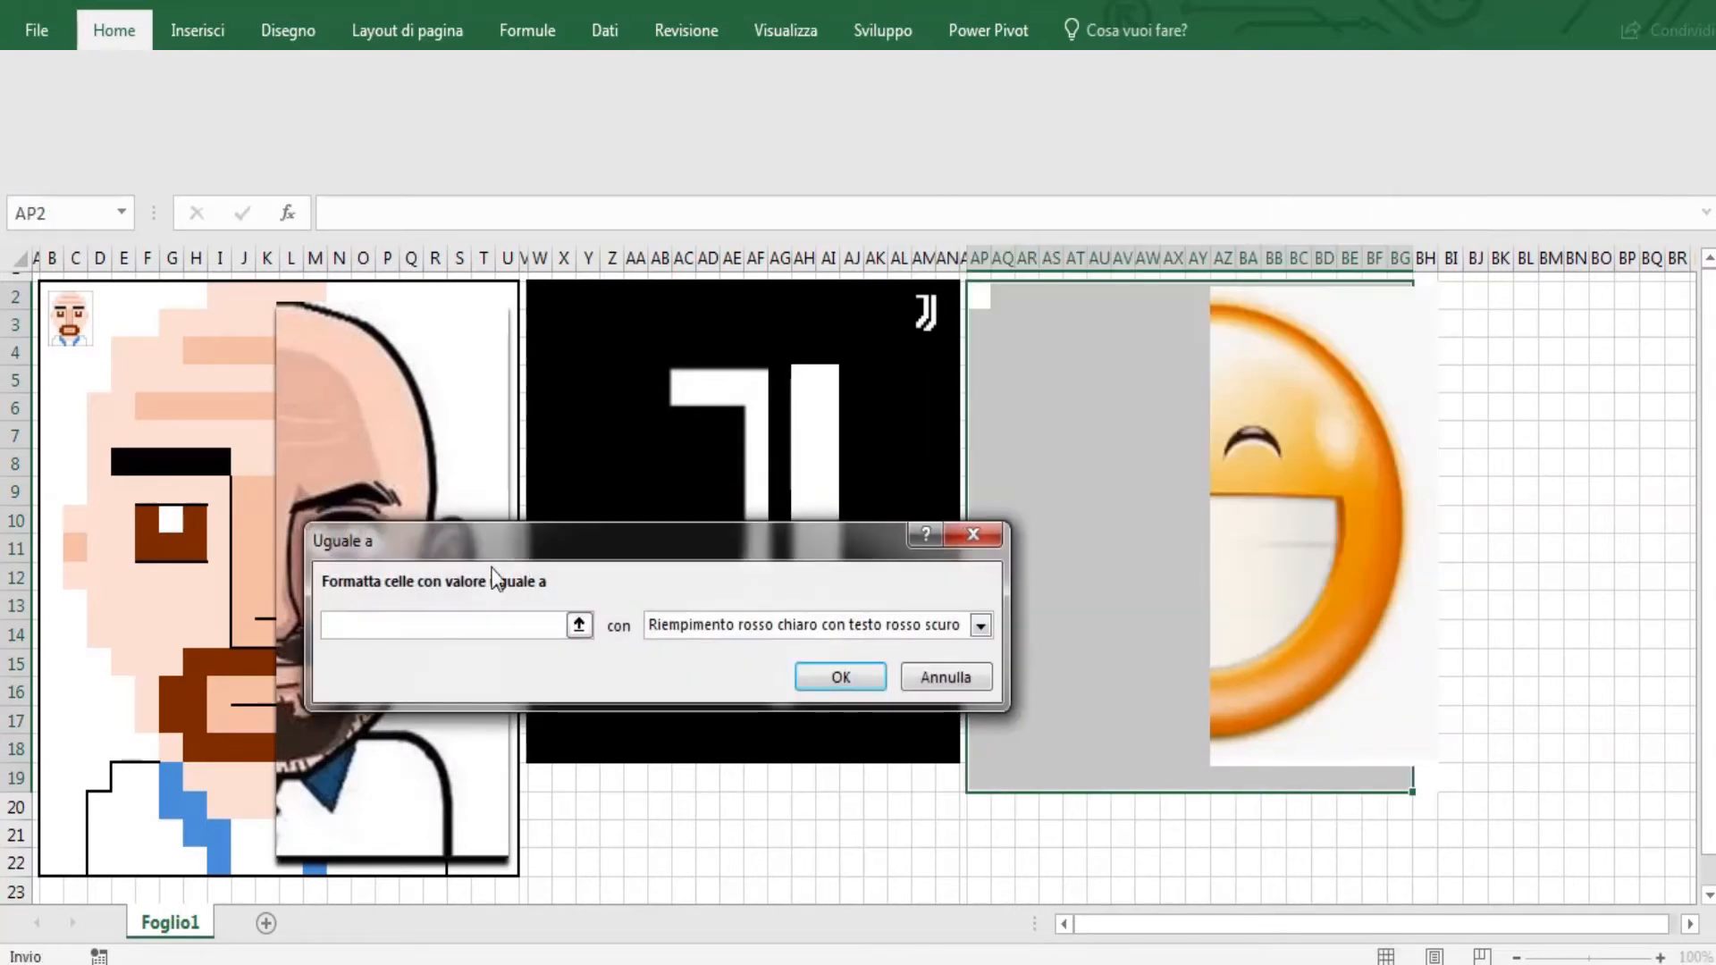
text(x)
click(737, 628)
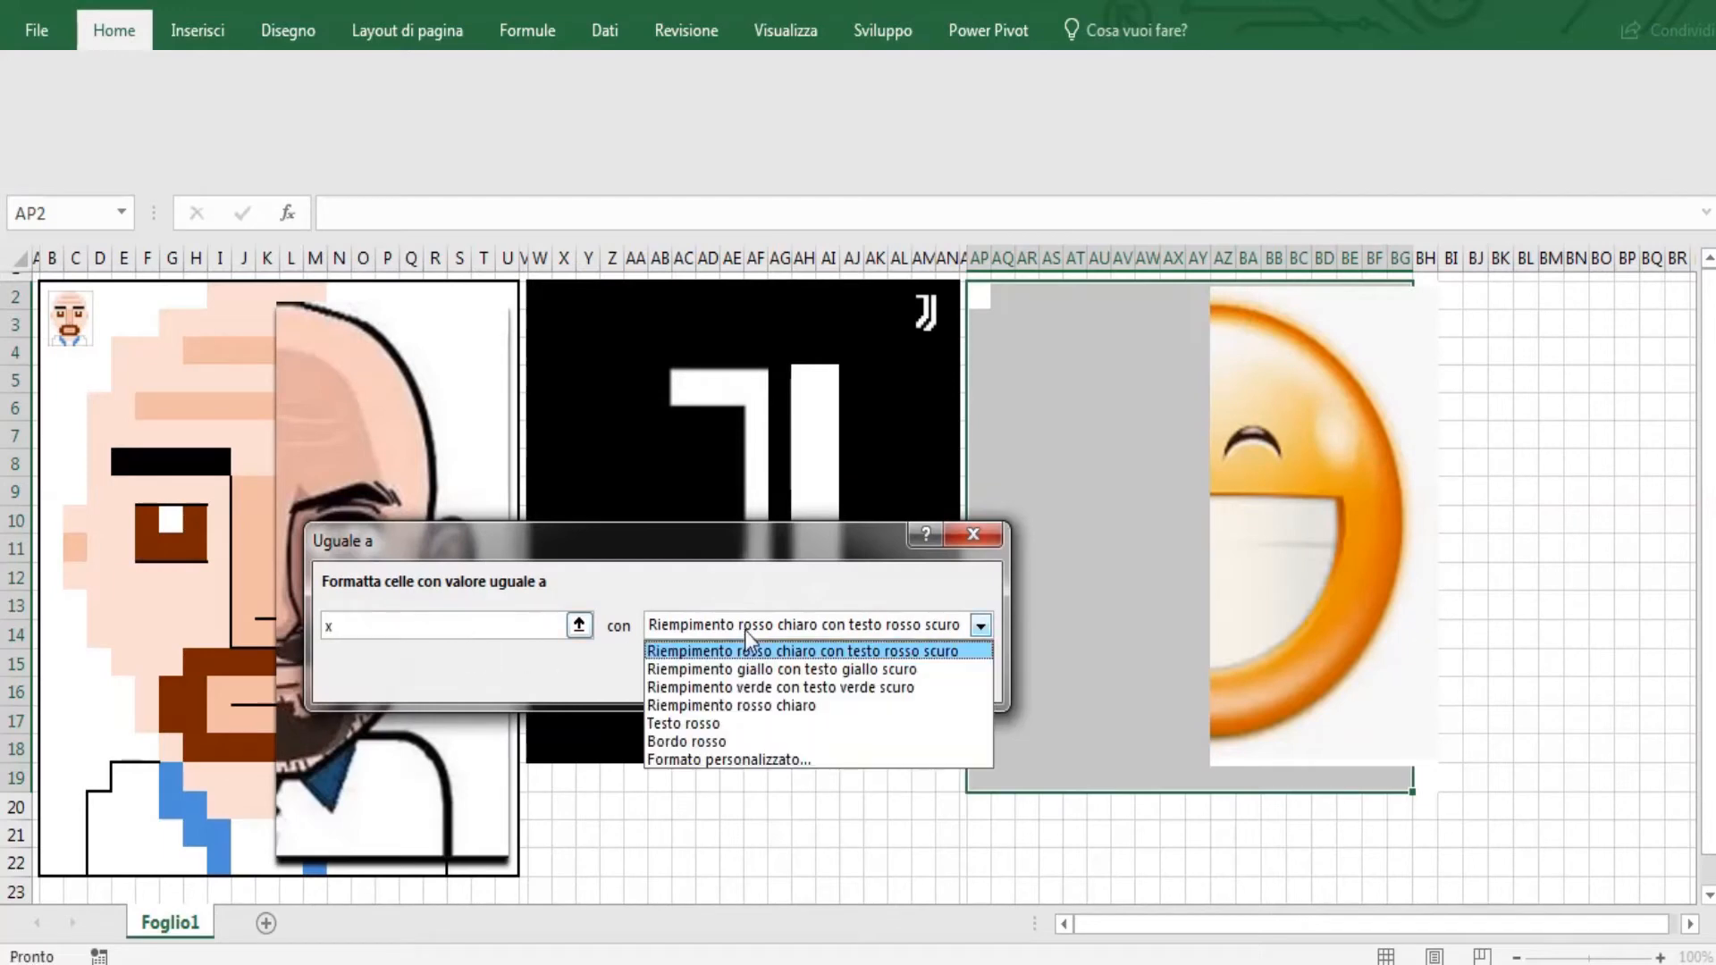
- Give the rule a custom format with an orange-yellow fill and the same orange-yellow font colour, and apply it
click(722, 757)
click(579, 290)
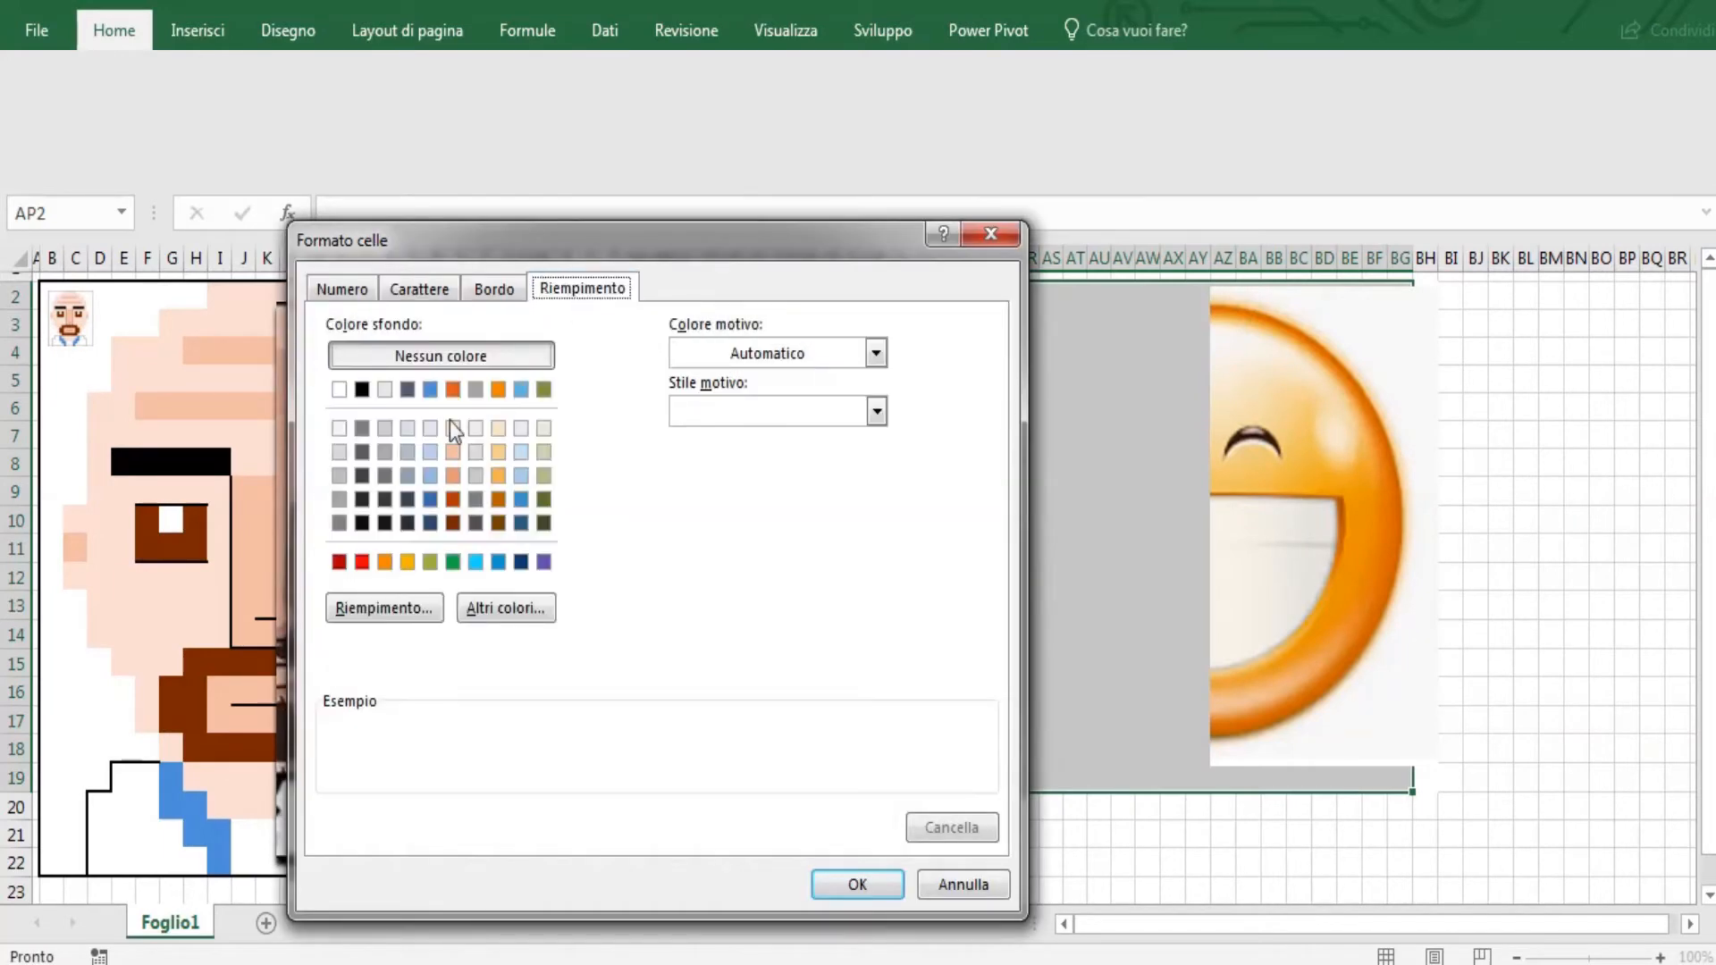
click(408, 563)
click(416, 287)
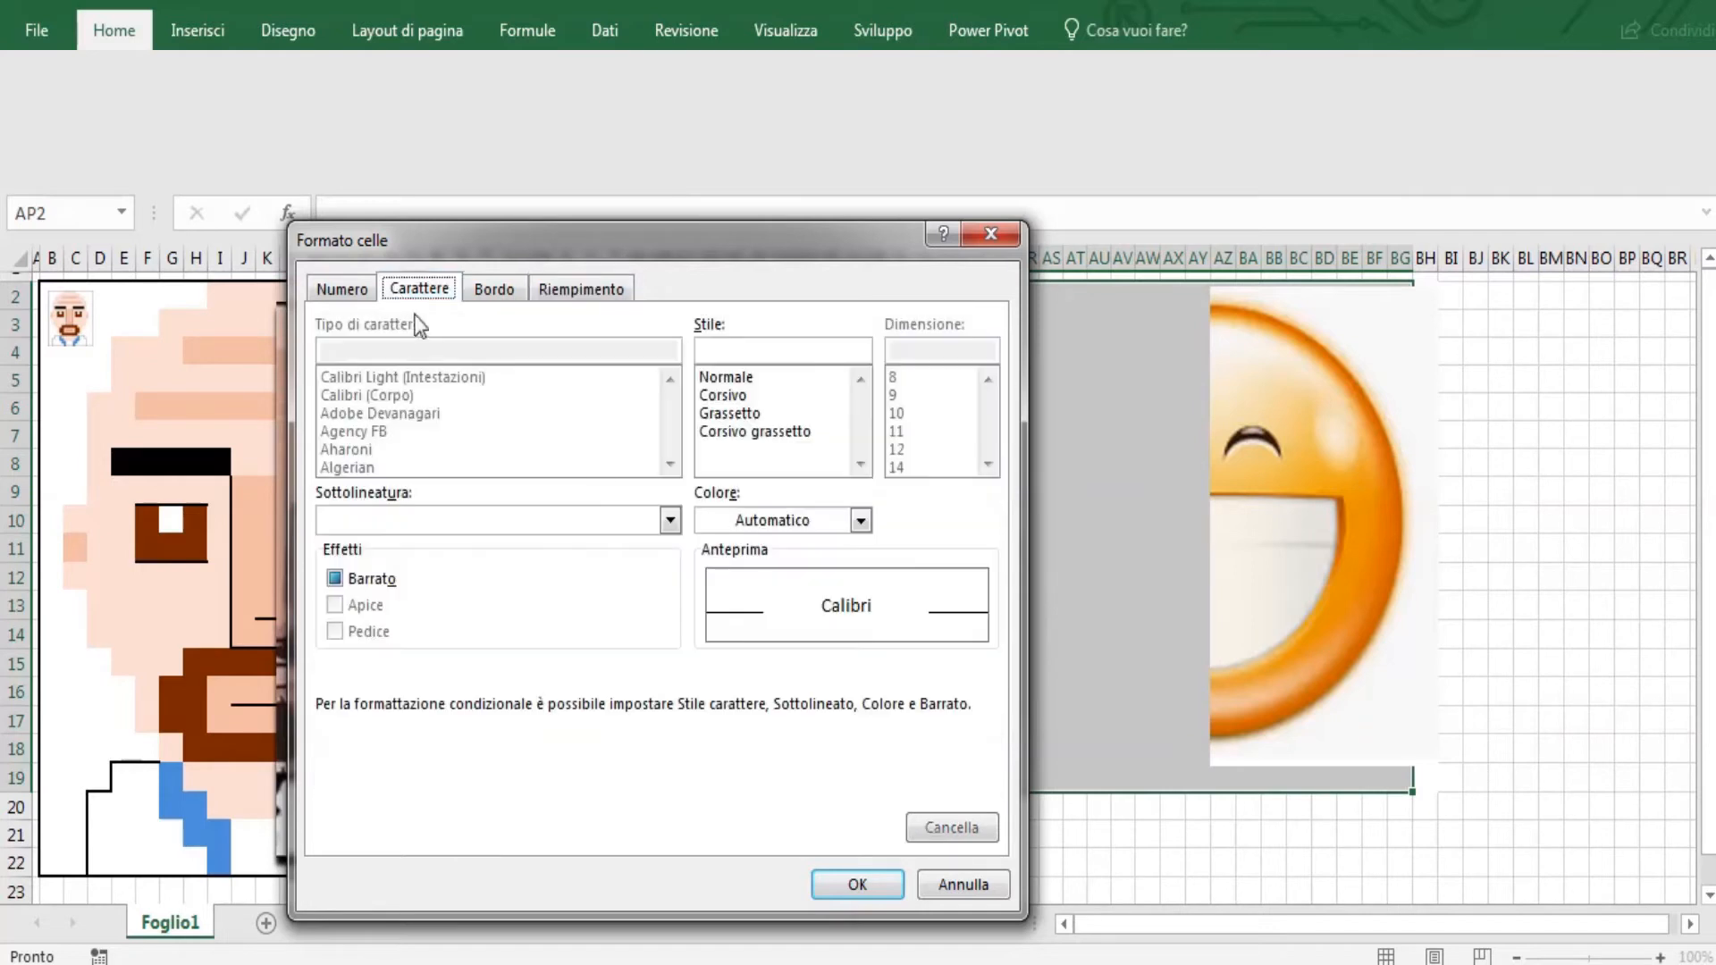
click(792, 524)
click(761, 769)
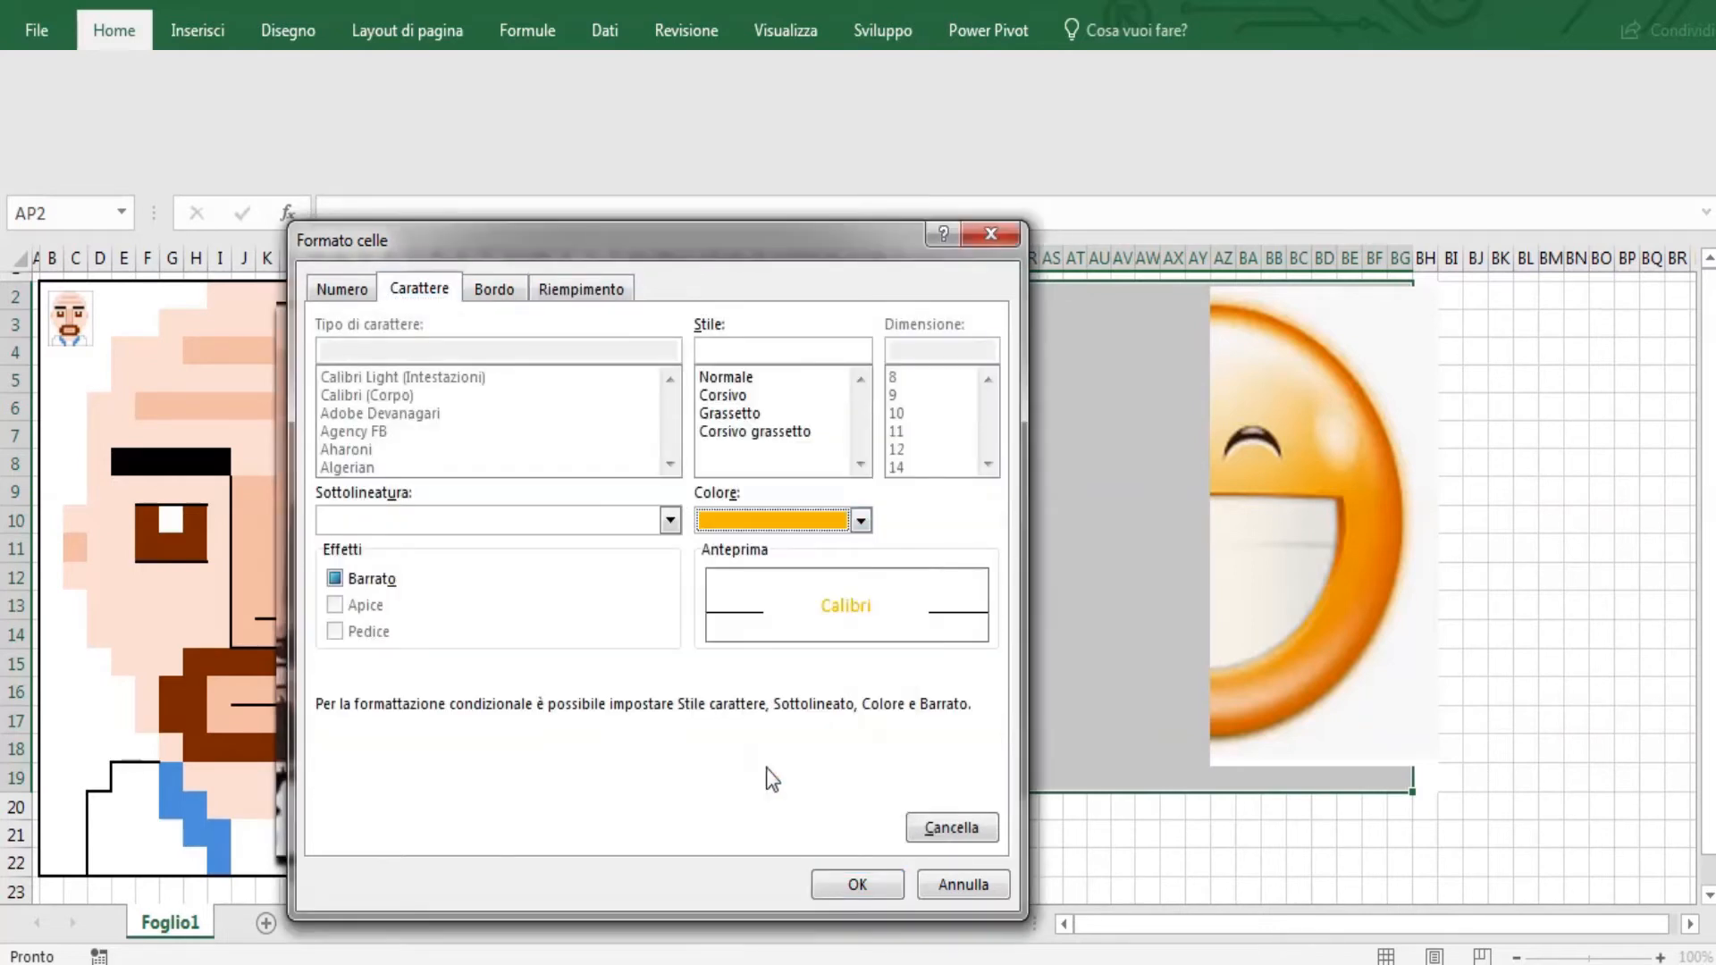
click(858, 883)
click(839, 679)
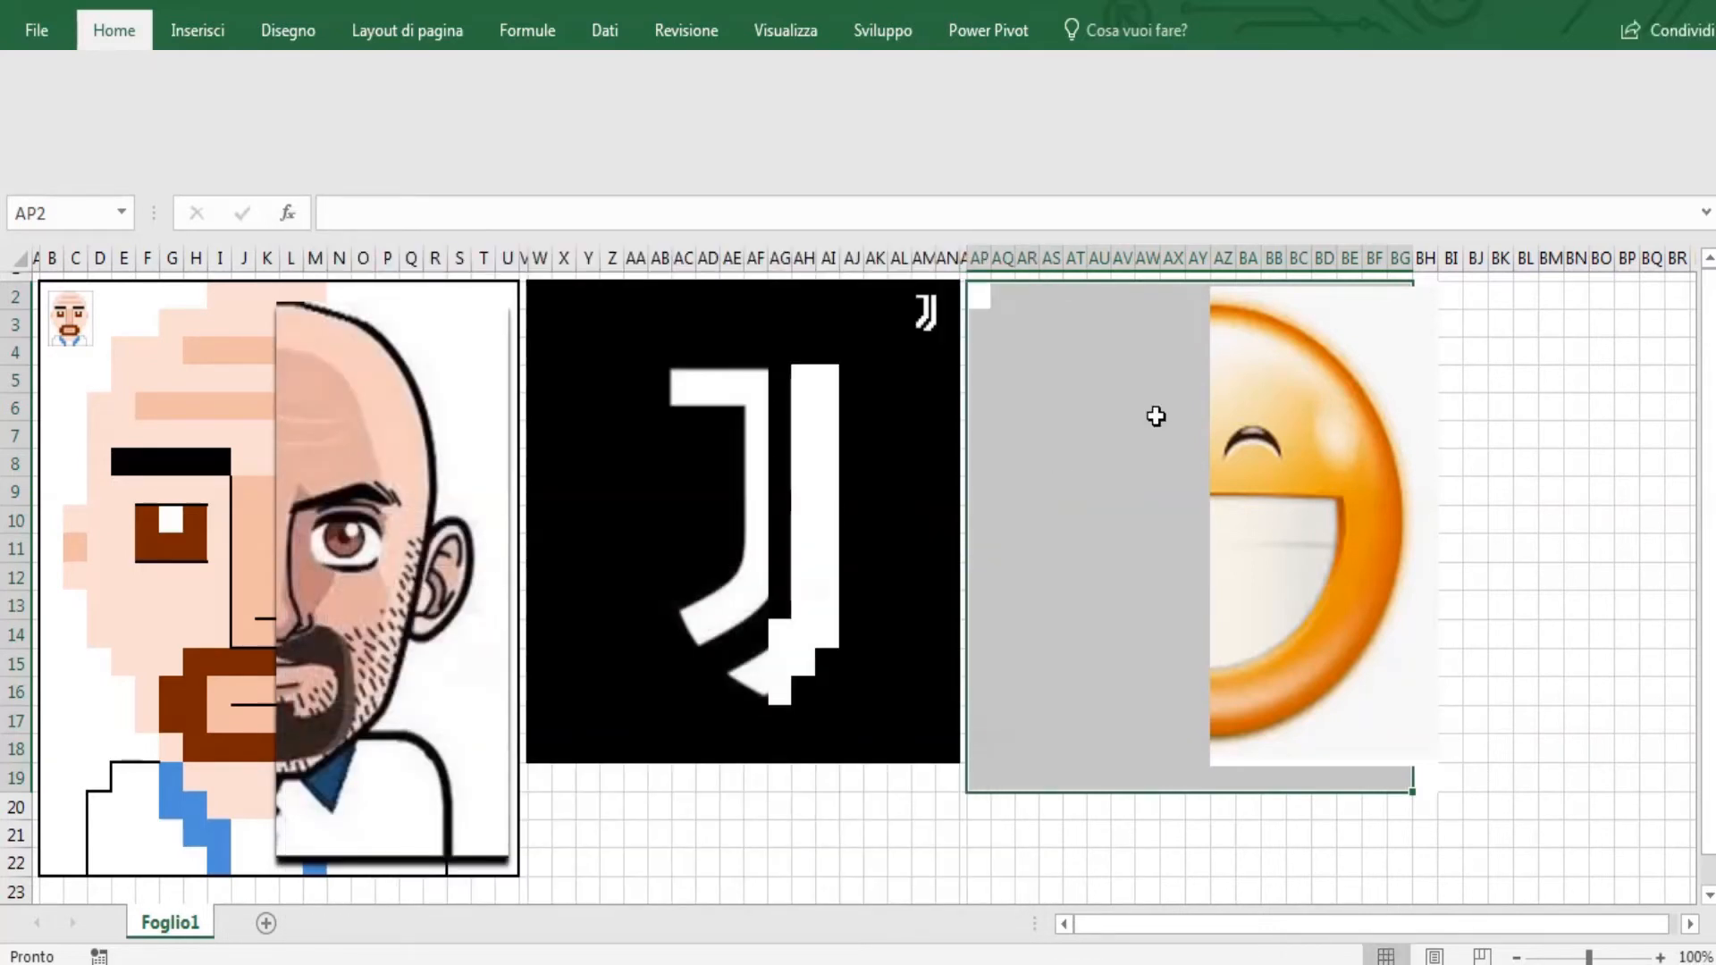
- Enter x in cells AY3 through AY9 to colour the upper face strip beside the cropped picture
click(1189, 324)
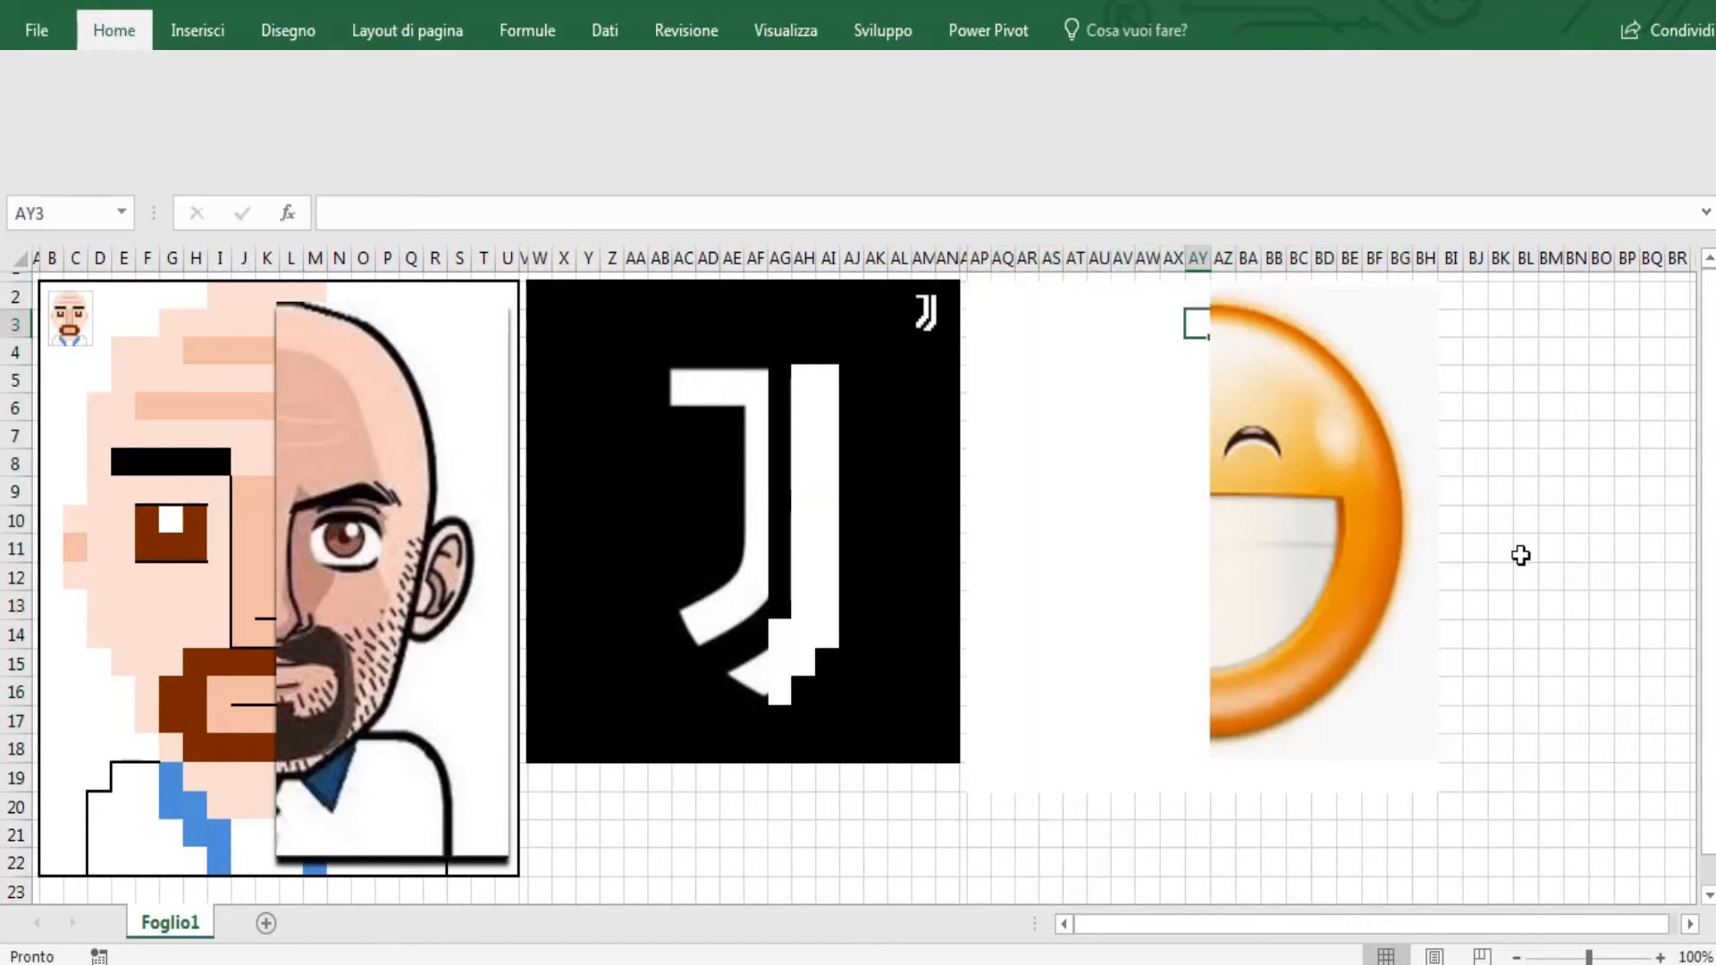
text(a)
key(Return)
text(a)
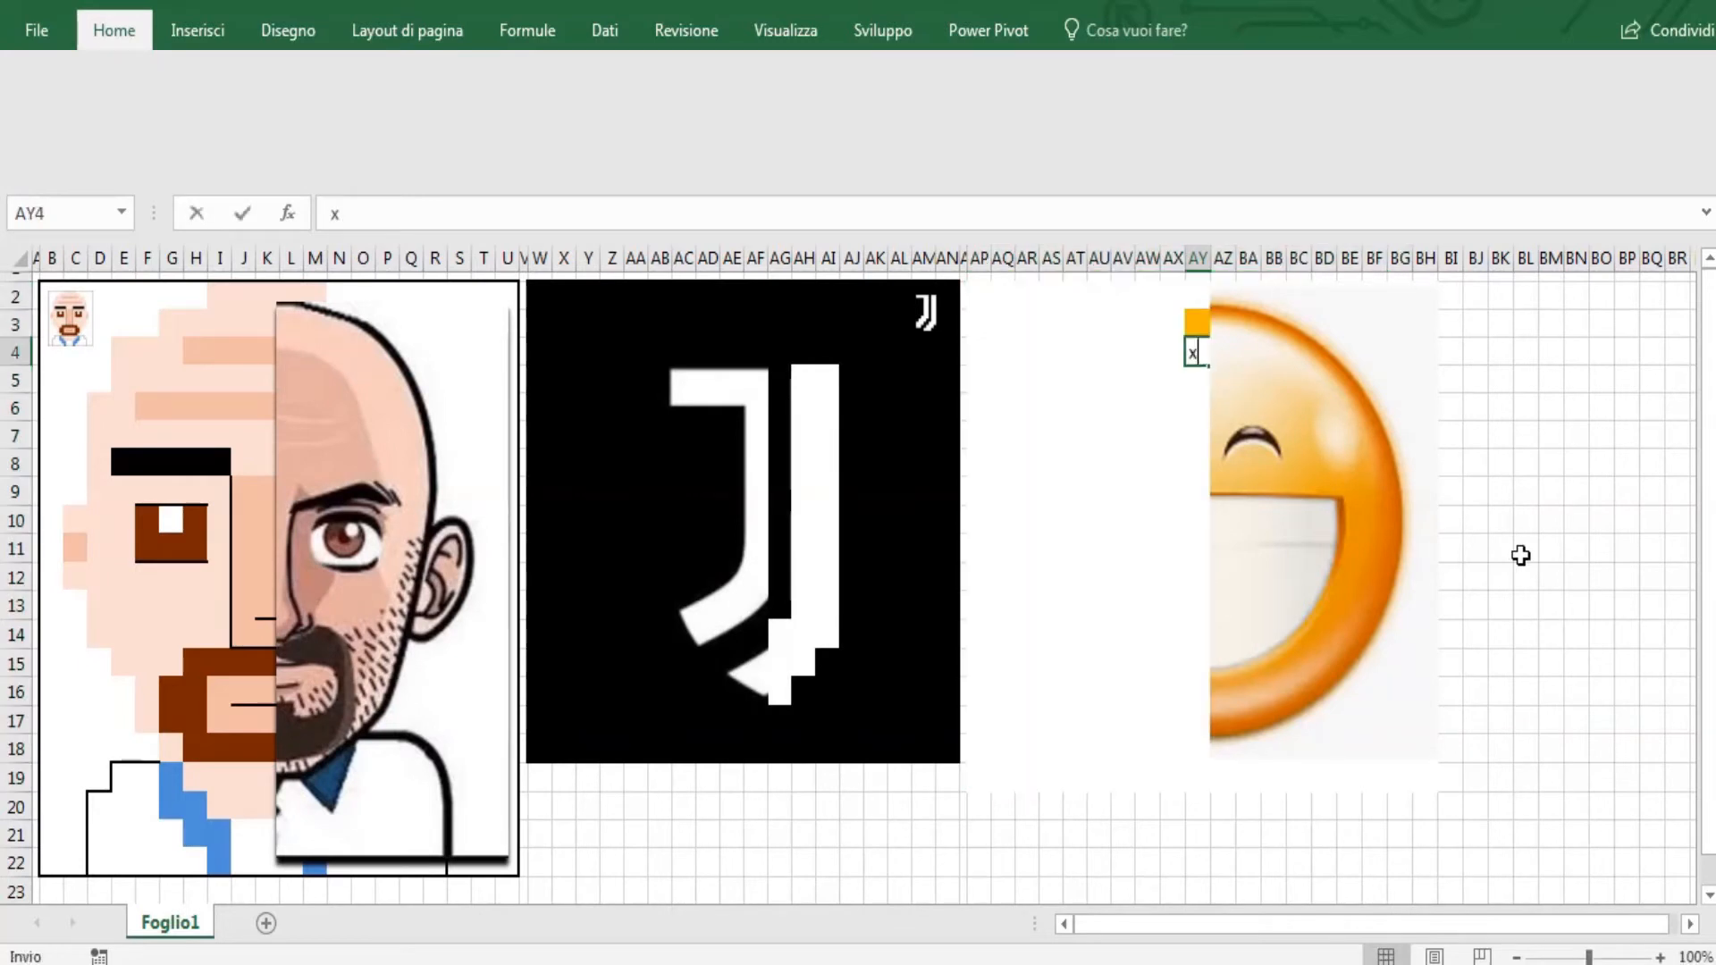
key(Return)
text(a)
key(Return)
text(a)
key(Return)
text(a)
key(Return)
text(a)
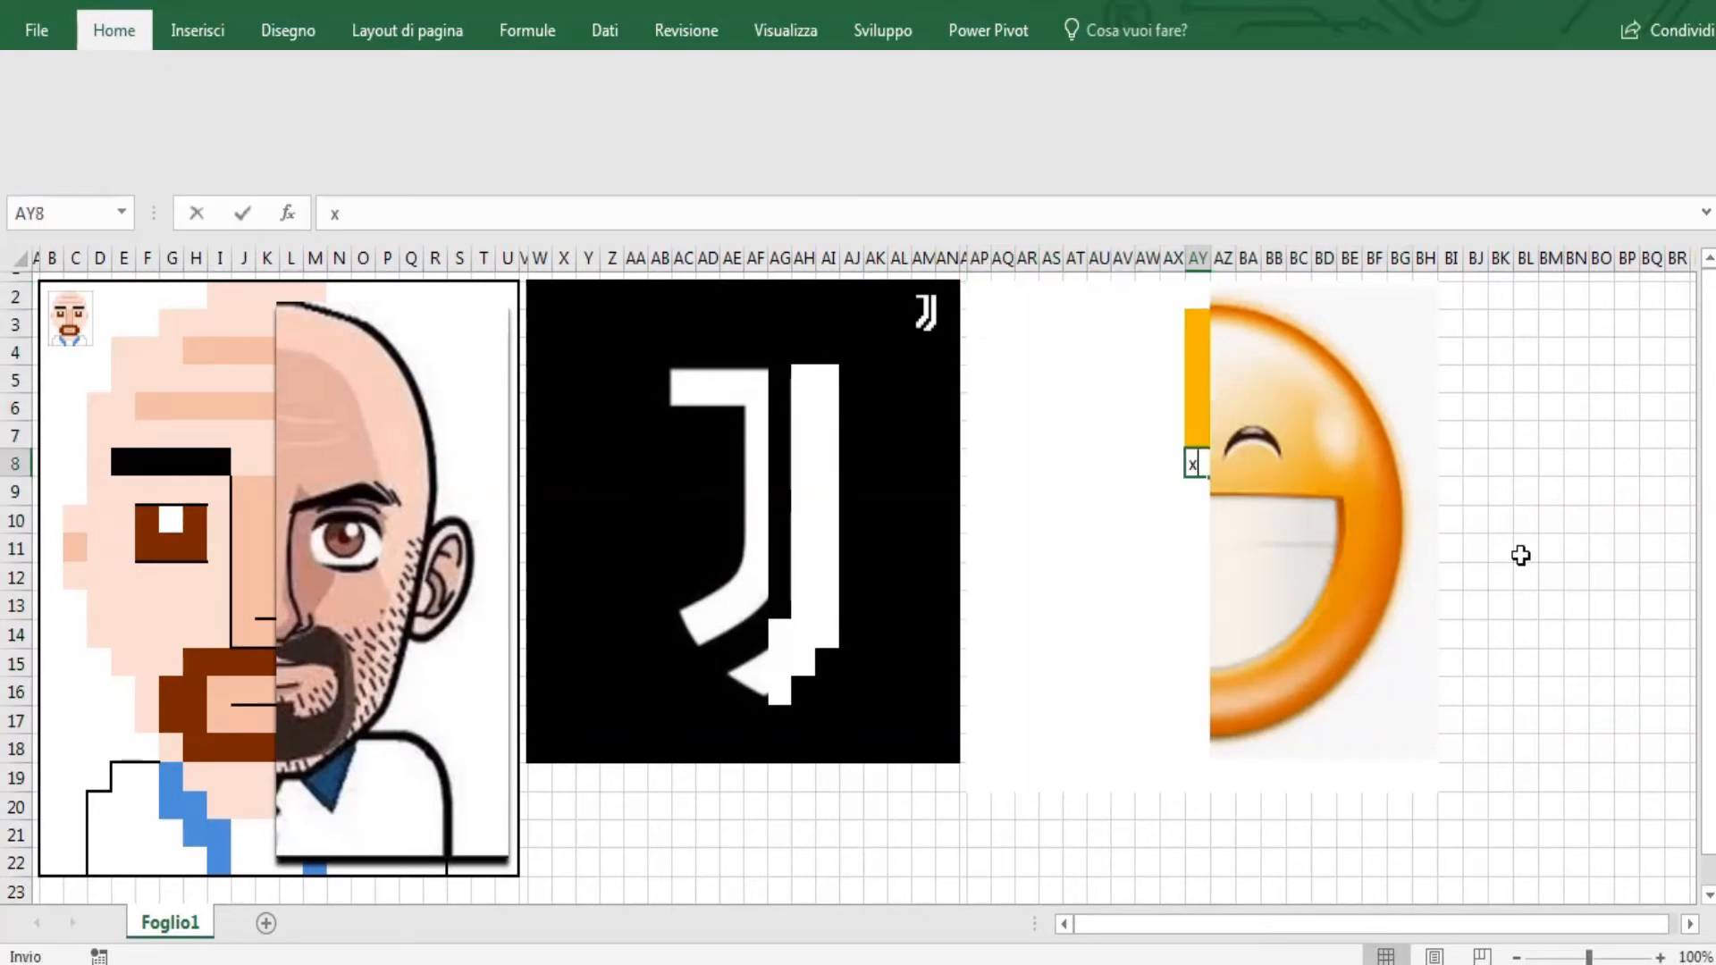
key(Return)
text(a)
key(Return)
- Enter x in cells AY15 through AY17 to colour the chin strip below the mouth
key(Return)
key(Return)
key(Return)
key(Return)
key(Return)
key(Return)
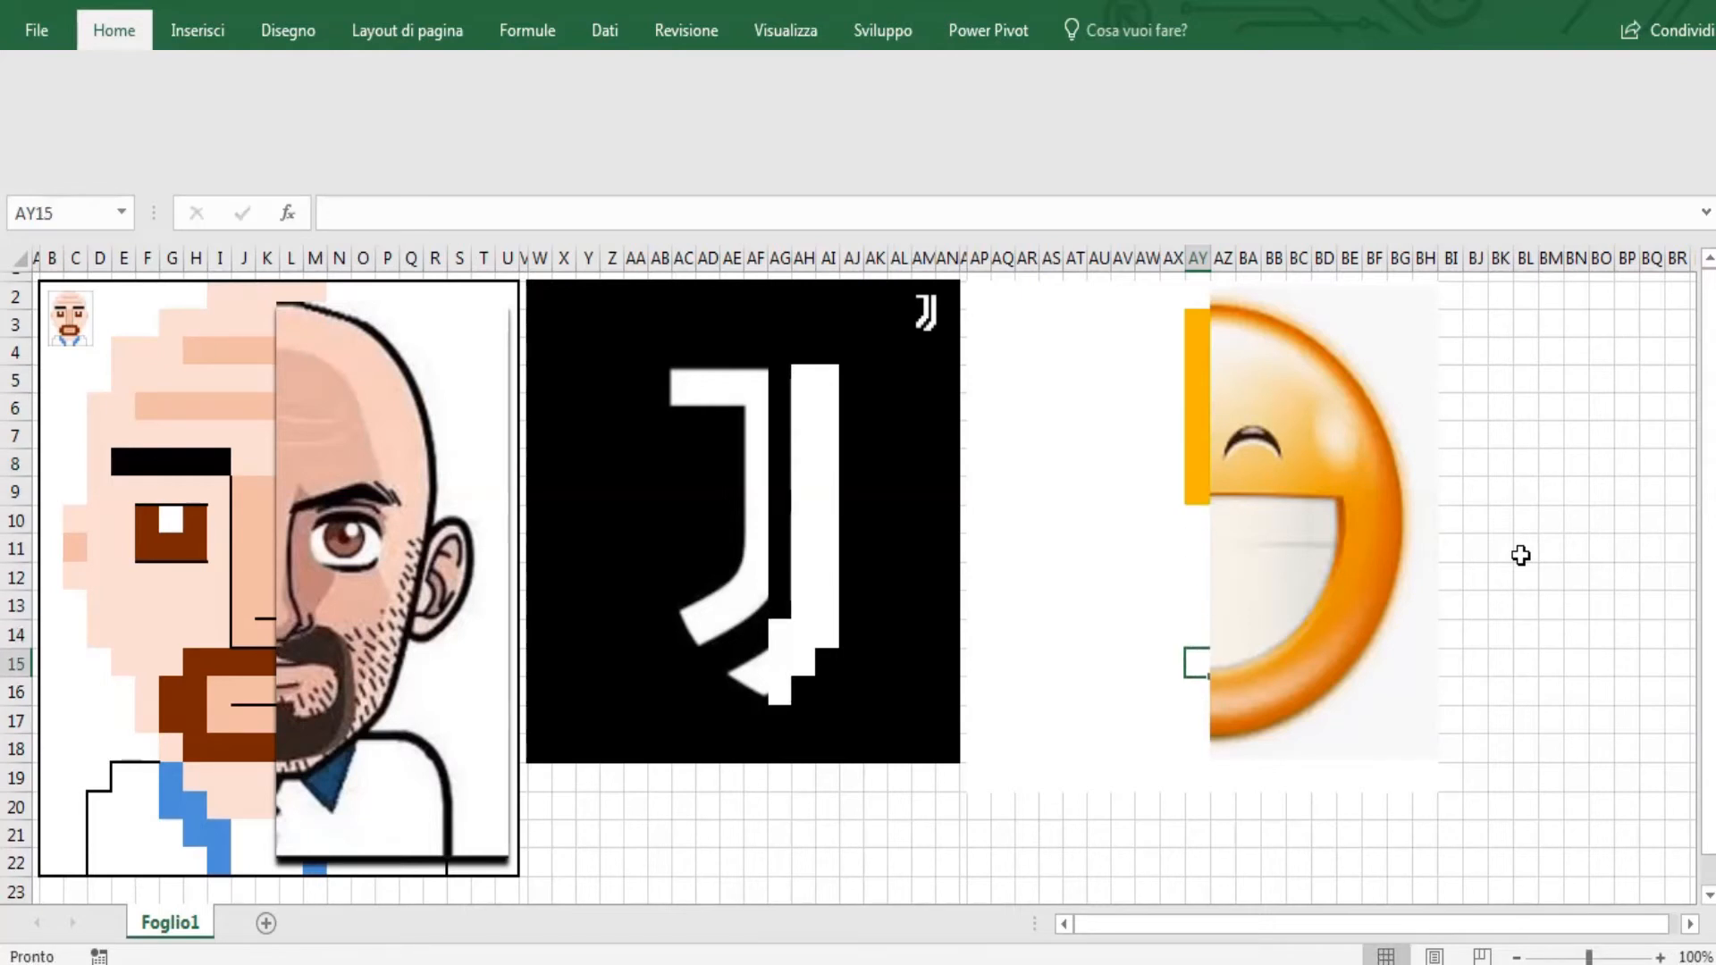
key(Up)
text(a)
key(Return)
text(a)
key(Return)
text(a)
key(Return)
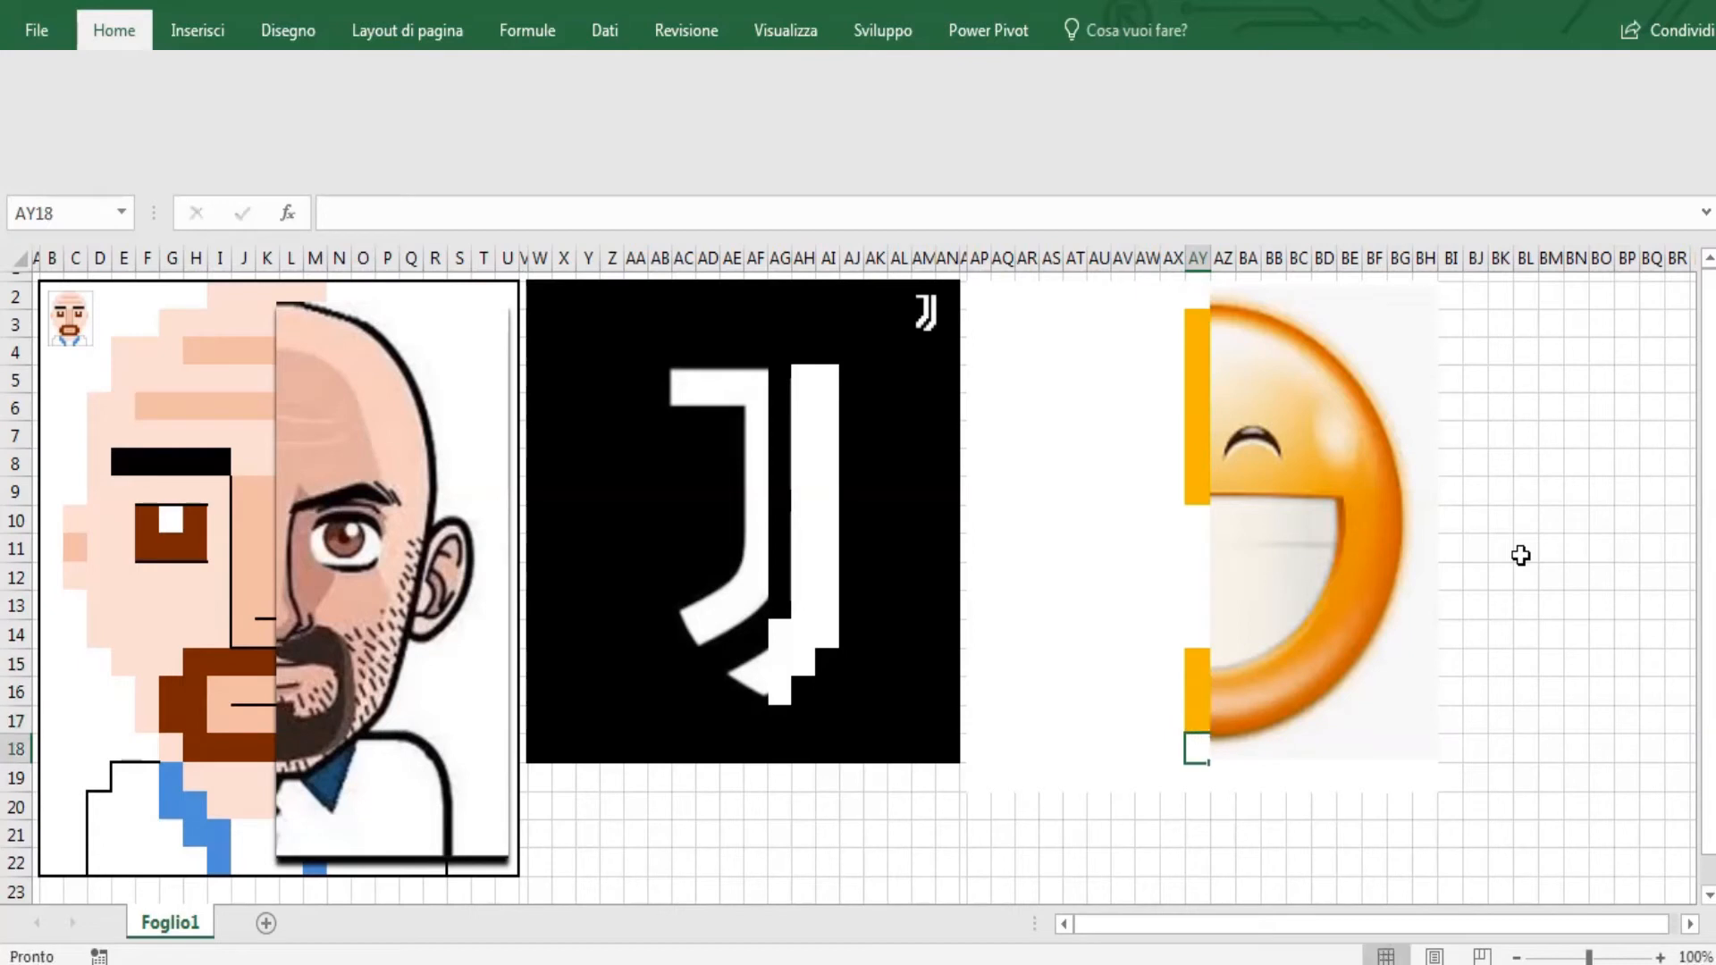
- Clear the x from cell AY15
key(Up)
key(Up)
key(Up)
key(Delete)
- Enter x in cells AZ16 and AZ17 to extend the chin under the picture
key(Right)
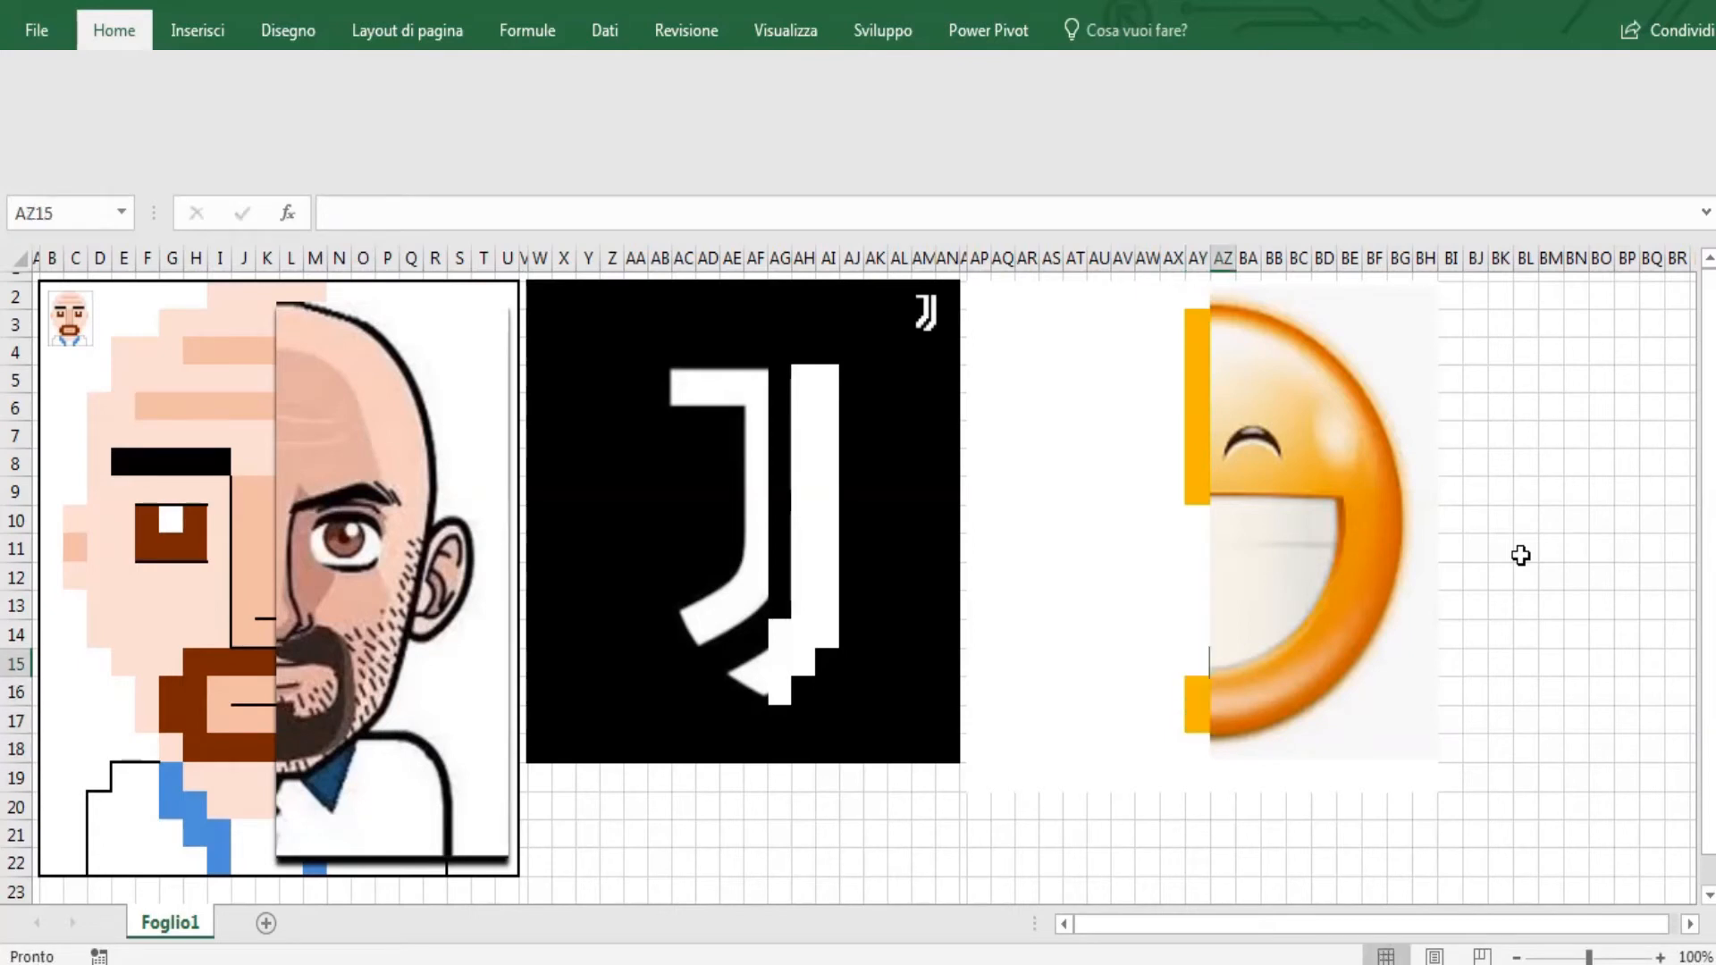
key(Down)
text(x)
key(Return)
text(x)
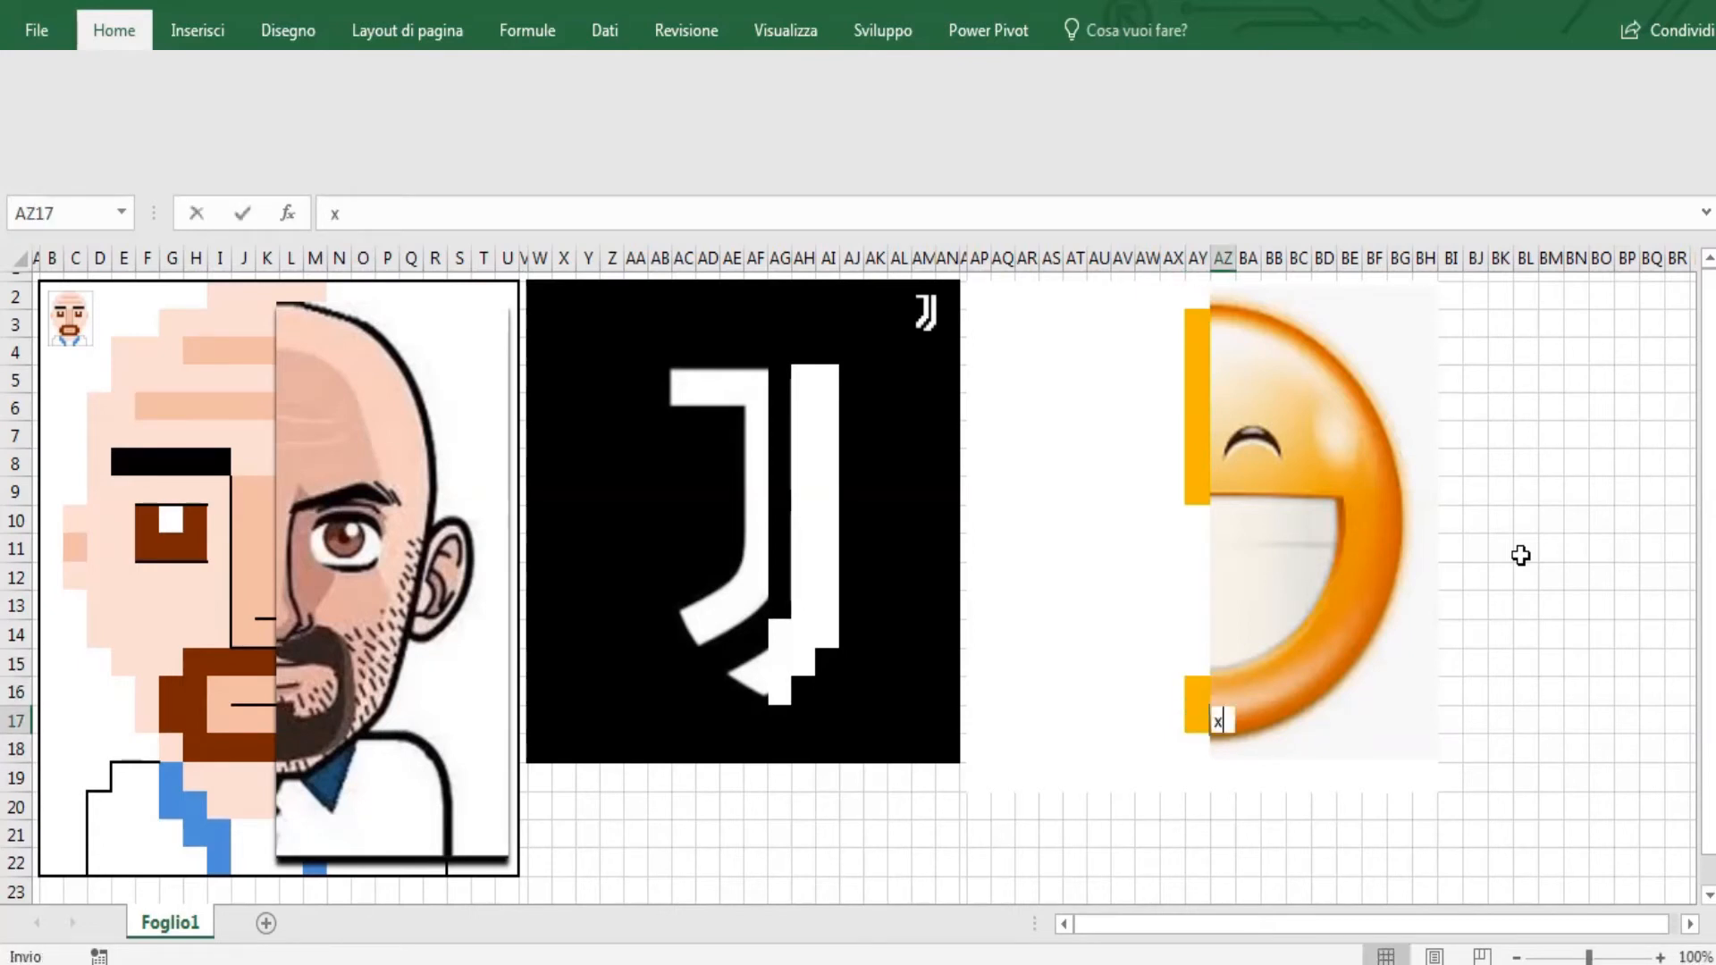
- Enter x in cells BA16, BB16 and BC16 to continue the chin along row 16
key(Up)
key(Right)
text(x)
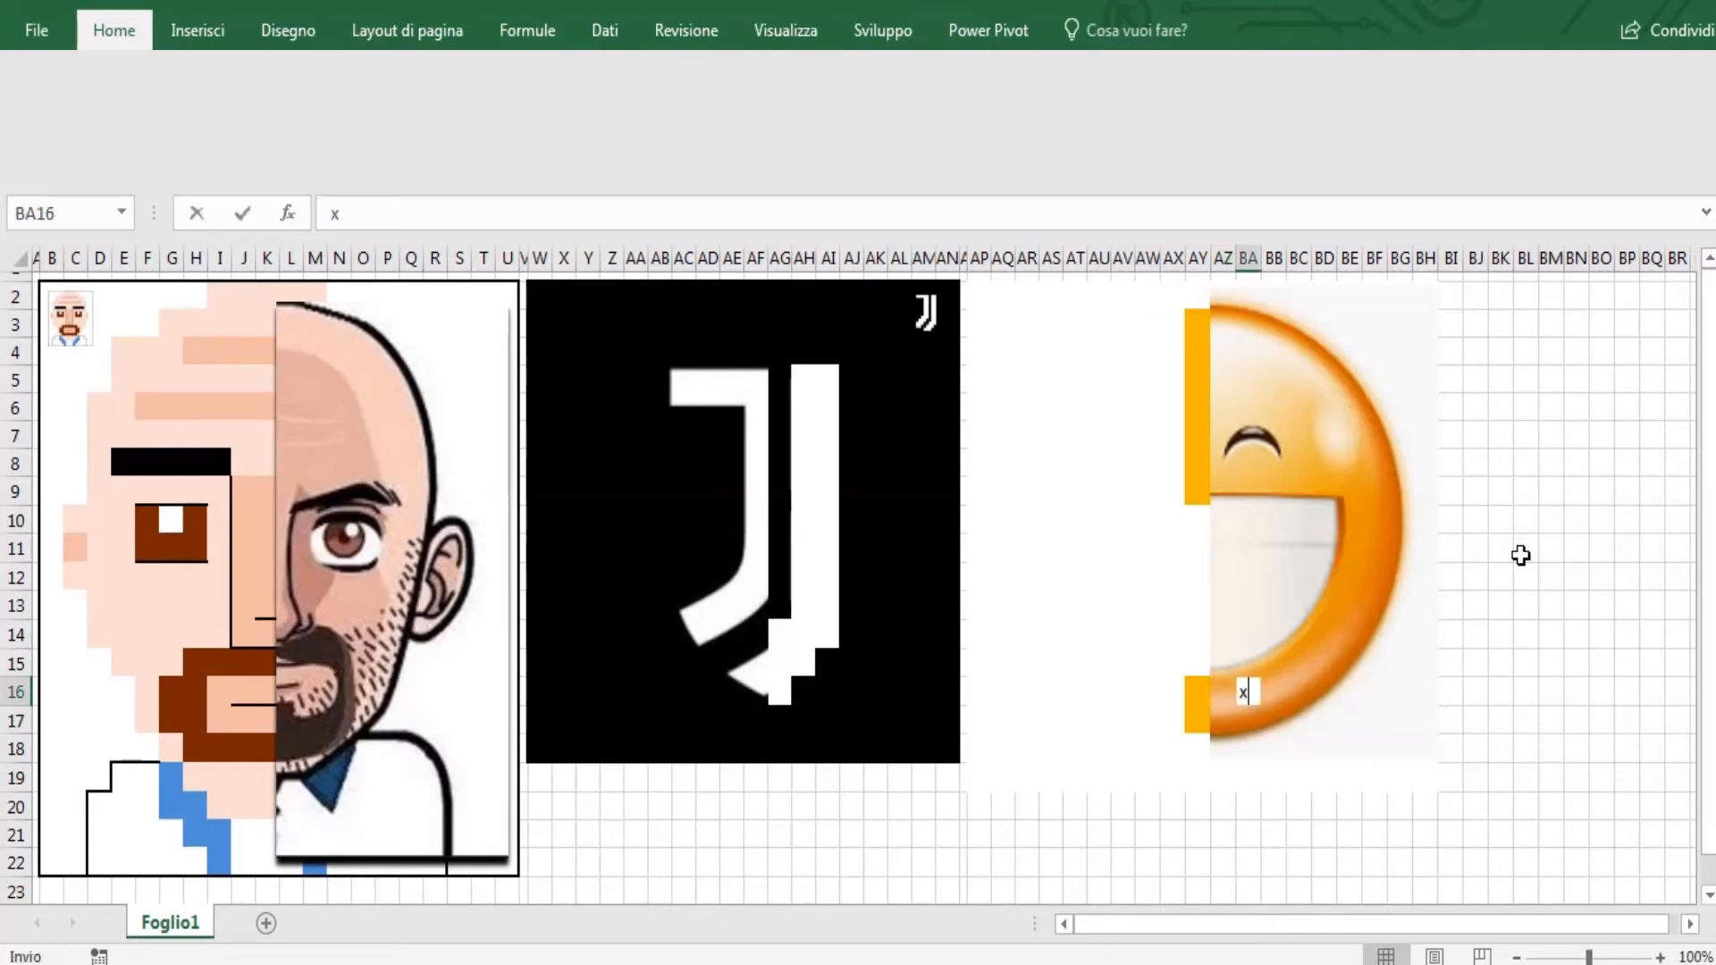
key(Right)
text(x)
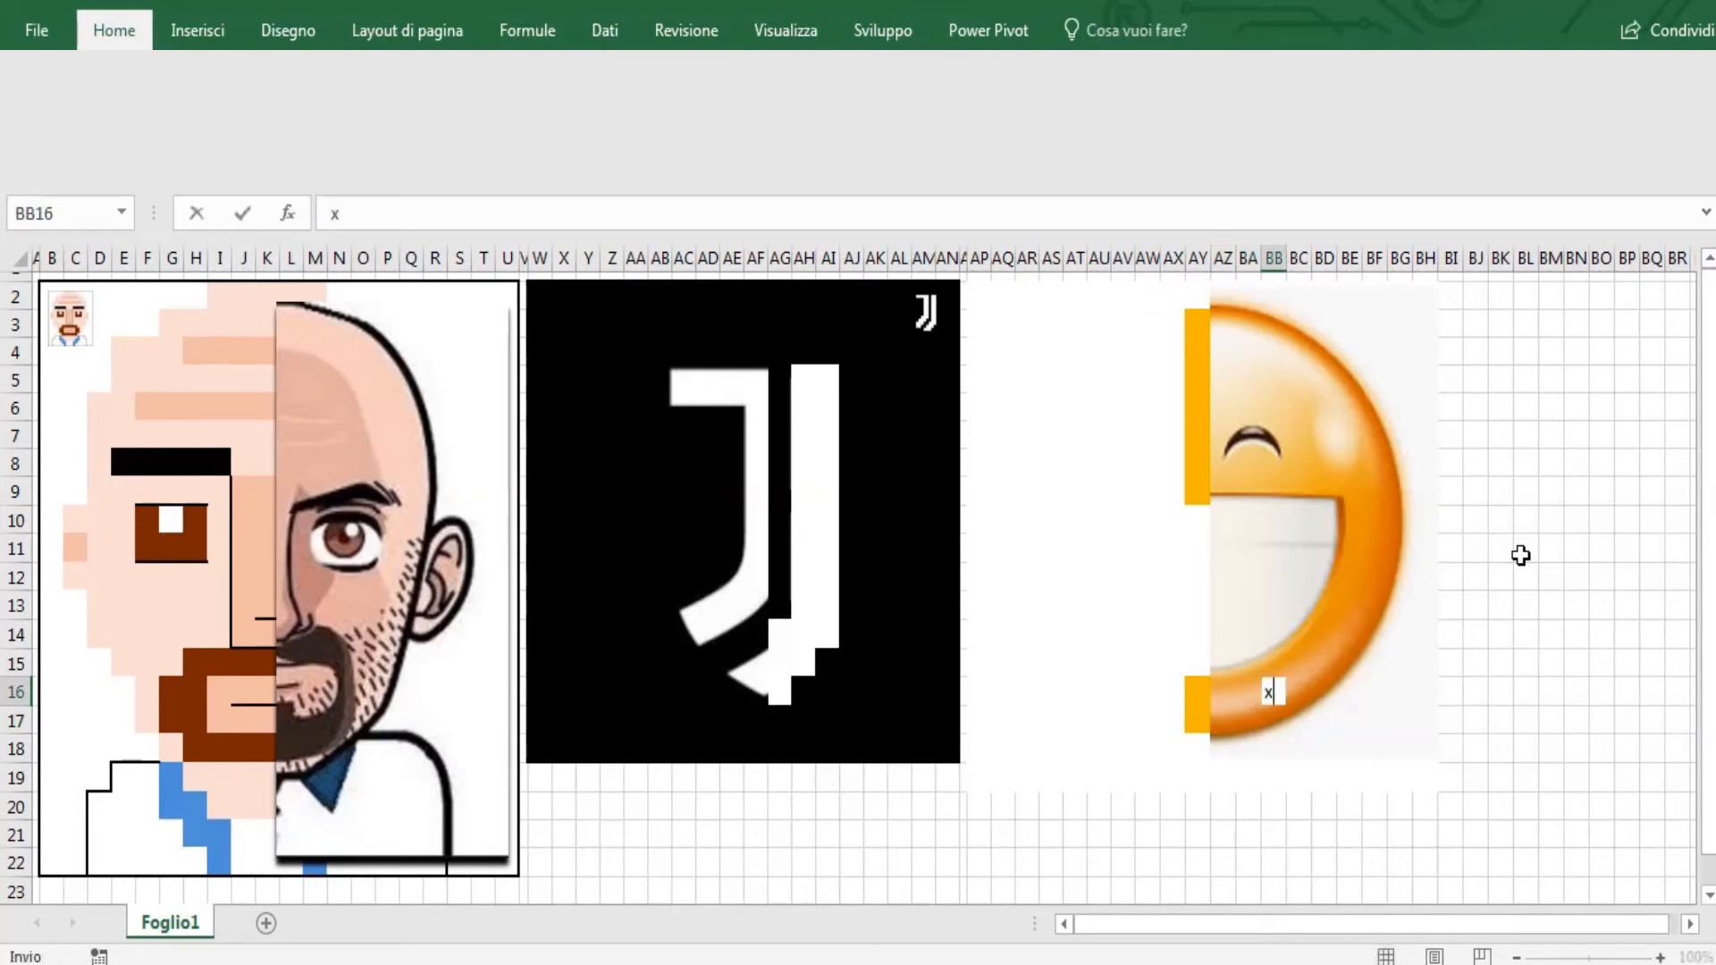
key(Right)
text(x)
- Enter x in cells BC15, BD15, BD14, BE14 and BE13 to step the lower face outline upward
key(Up)
text(x)
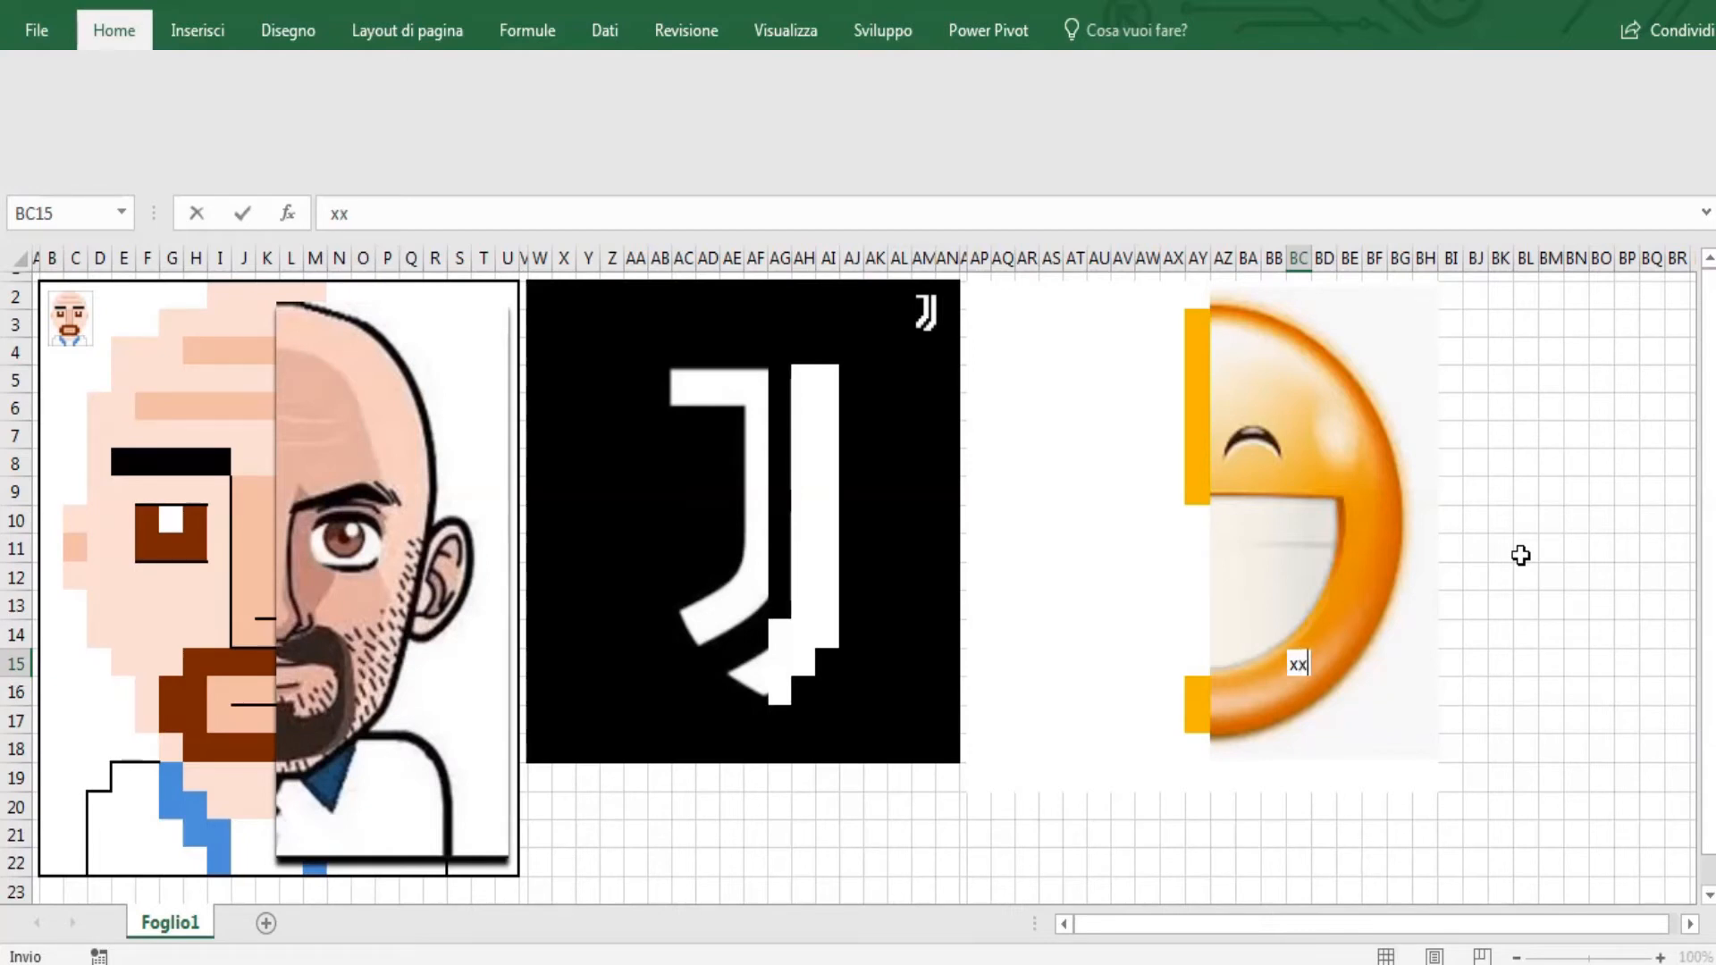
key(Right)
text(x)
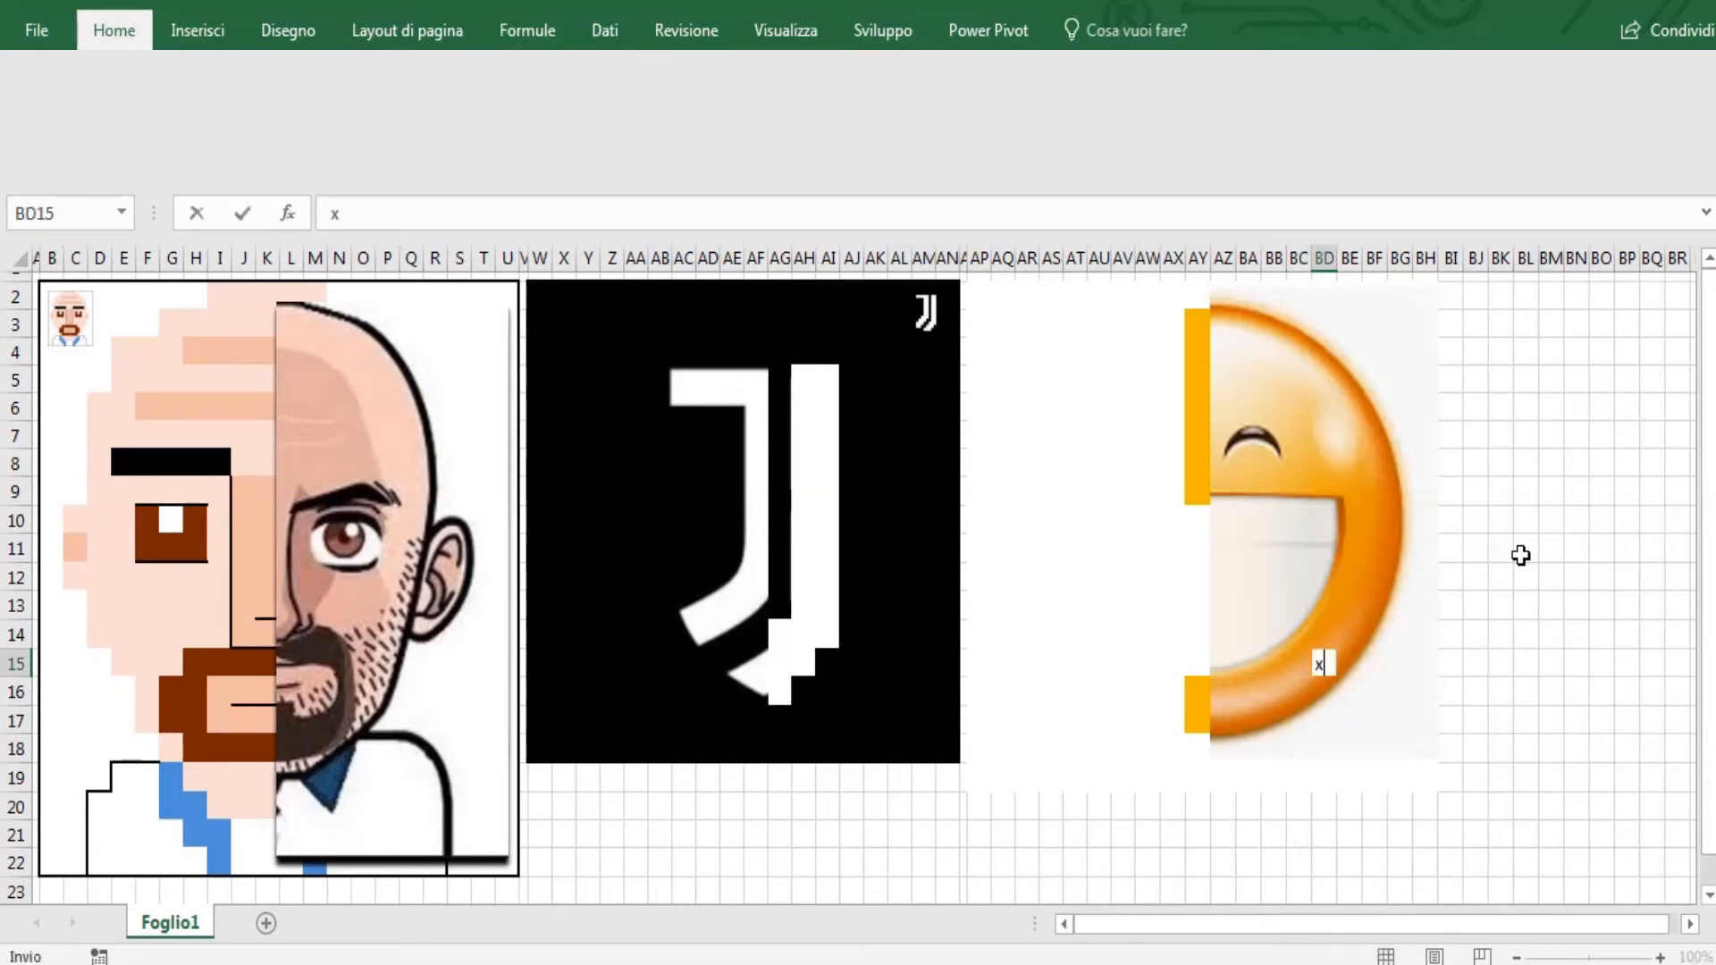
key(Up)
text(x)
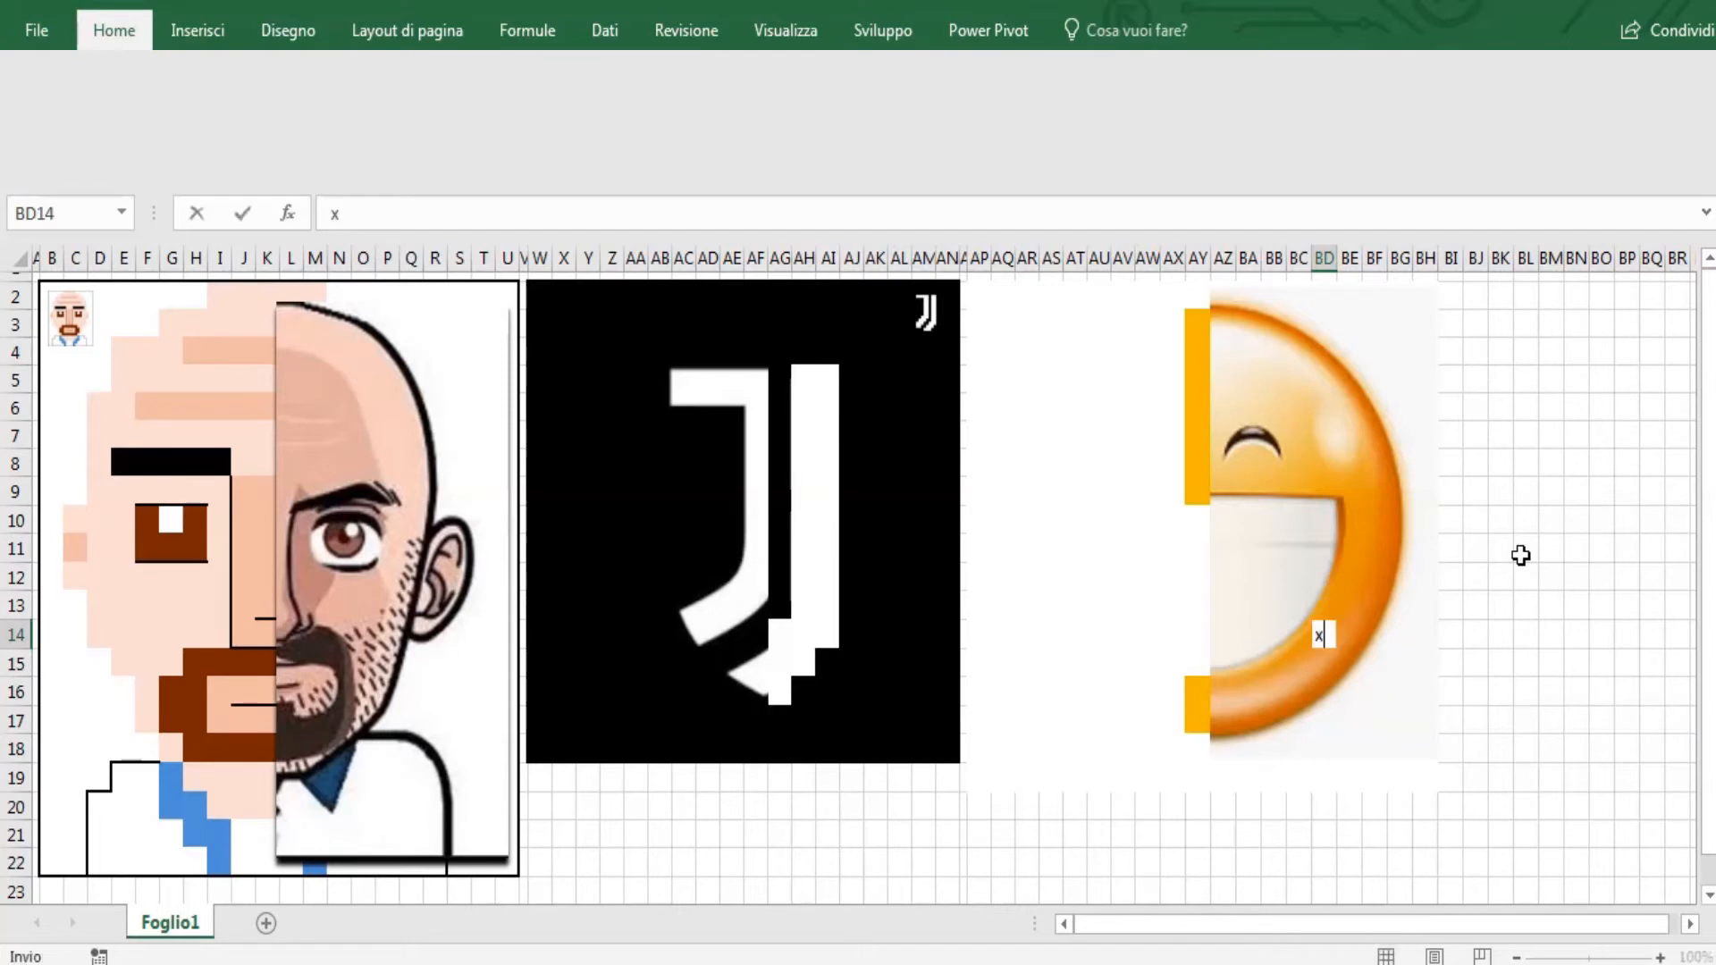
key(Right)
text(x)
key(Up)
text(x)
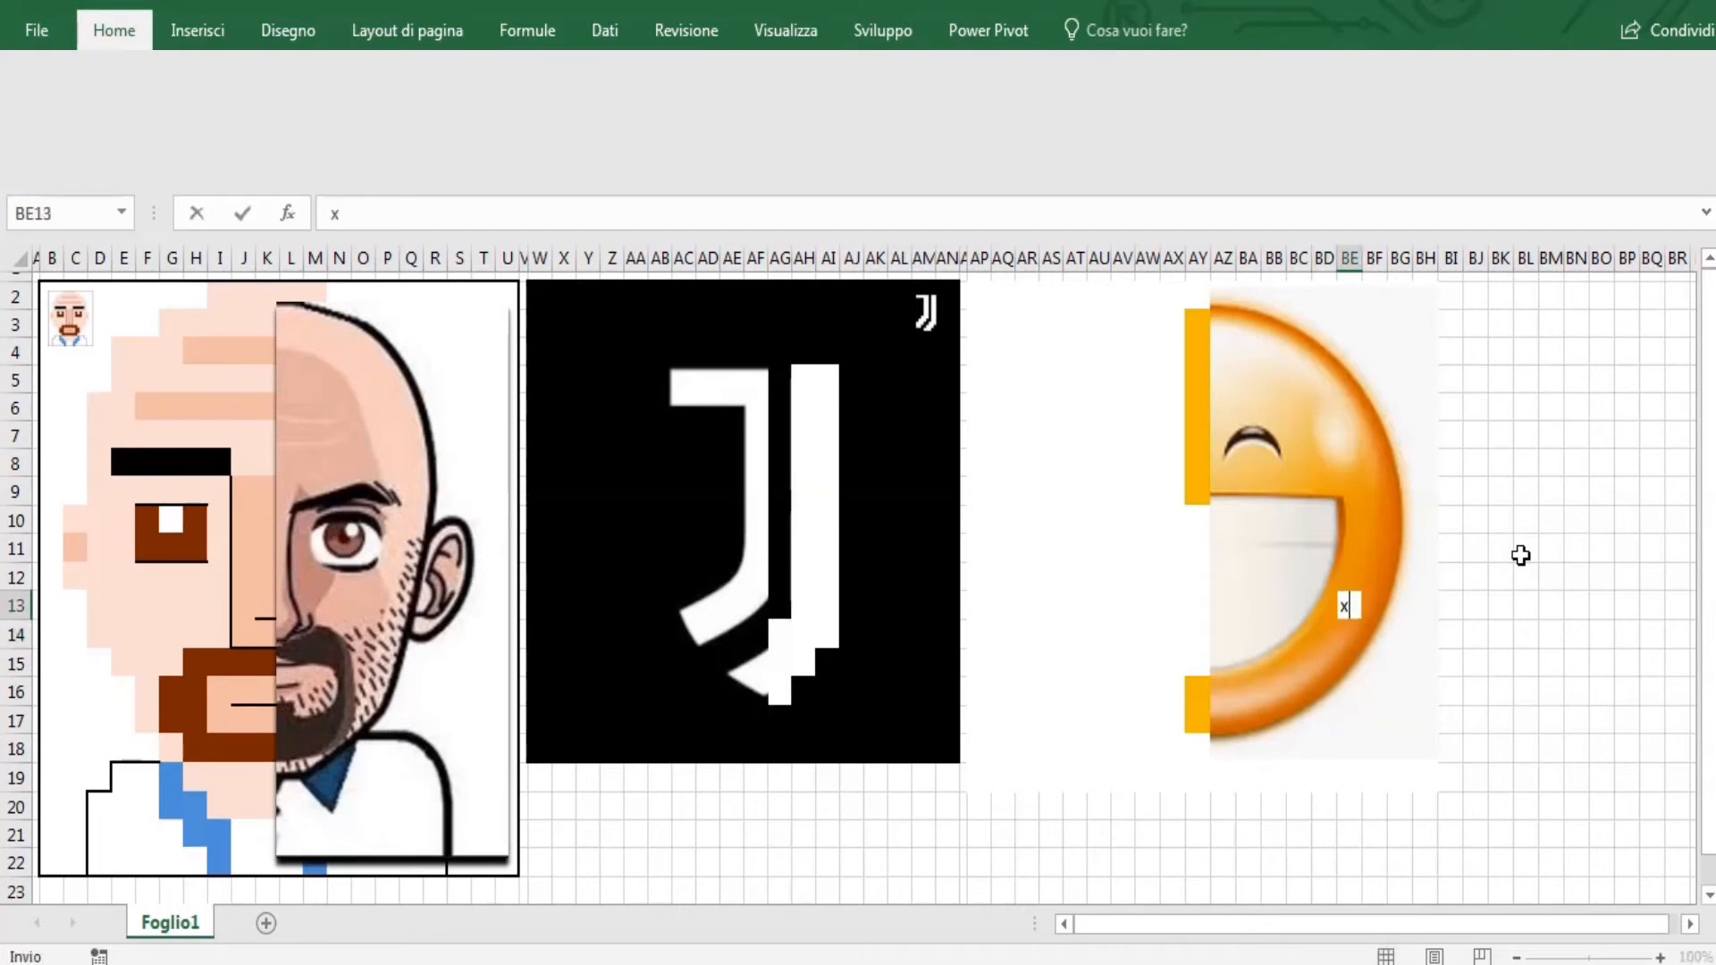
- Enter x in column BF from row 13 up to row 8 to form the side of the face
key(Right)
key(Up)
text(x)
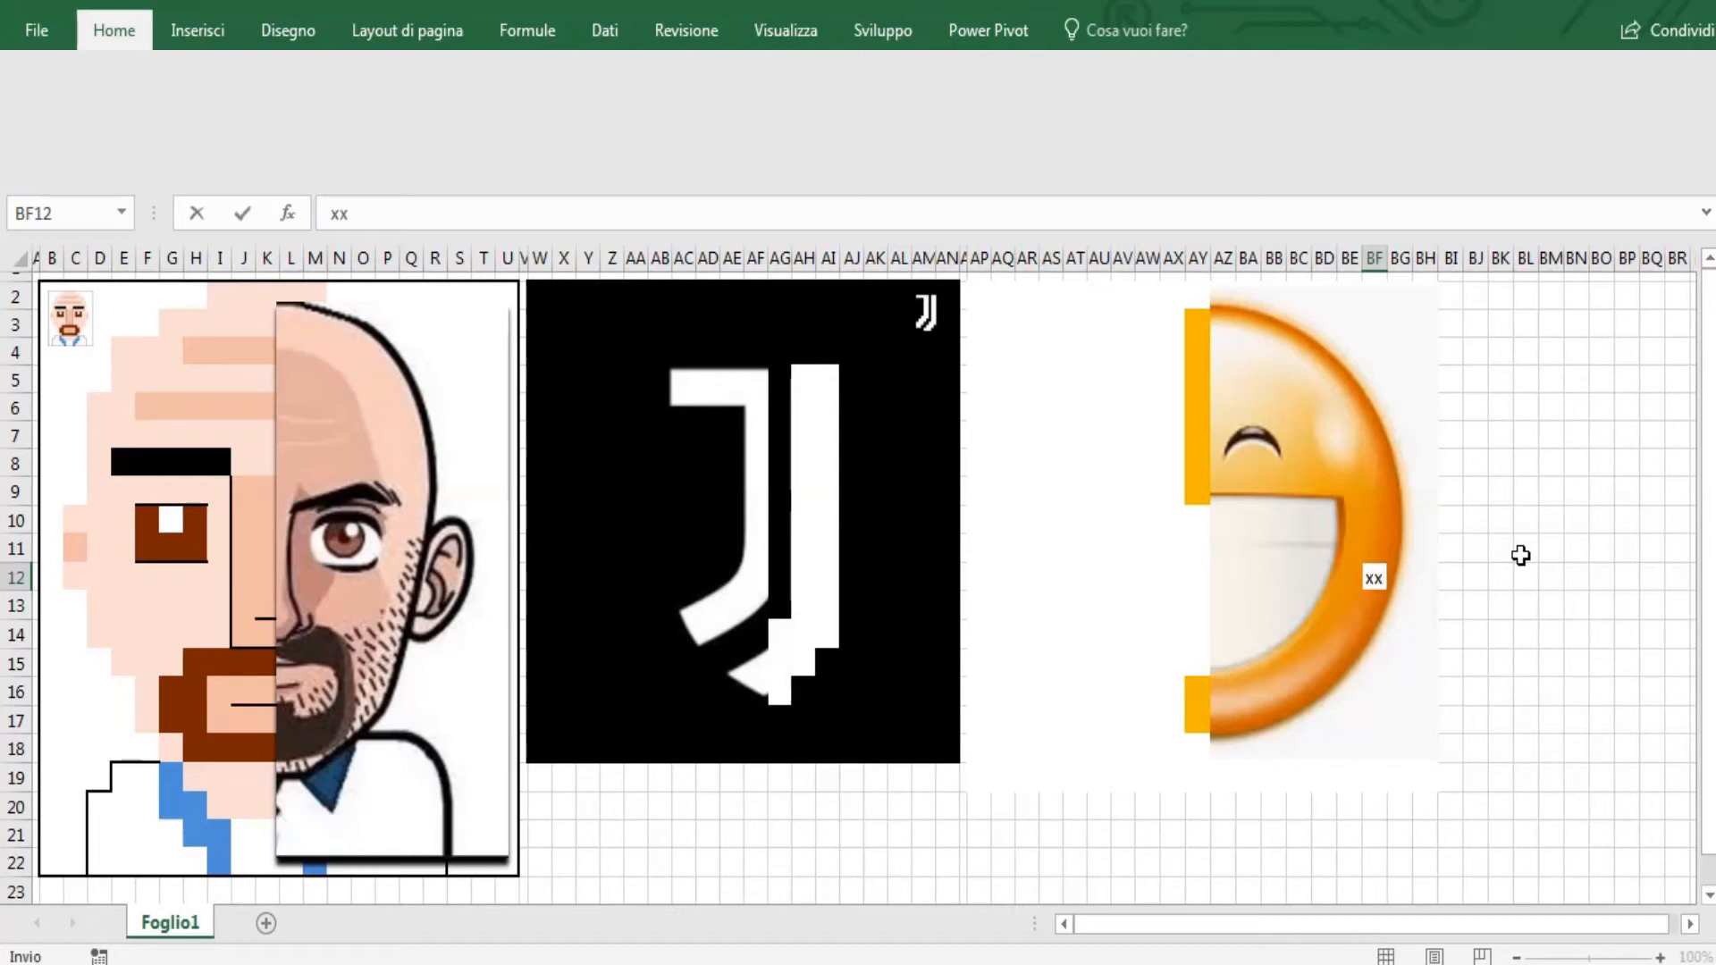
key(Up)
text(x)
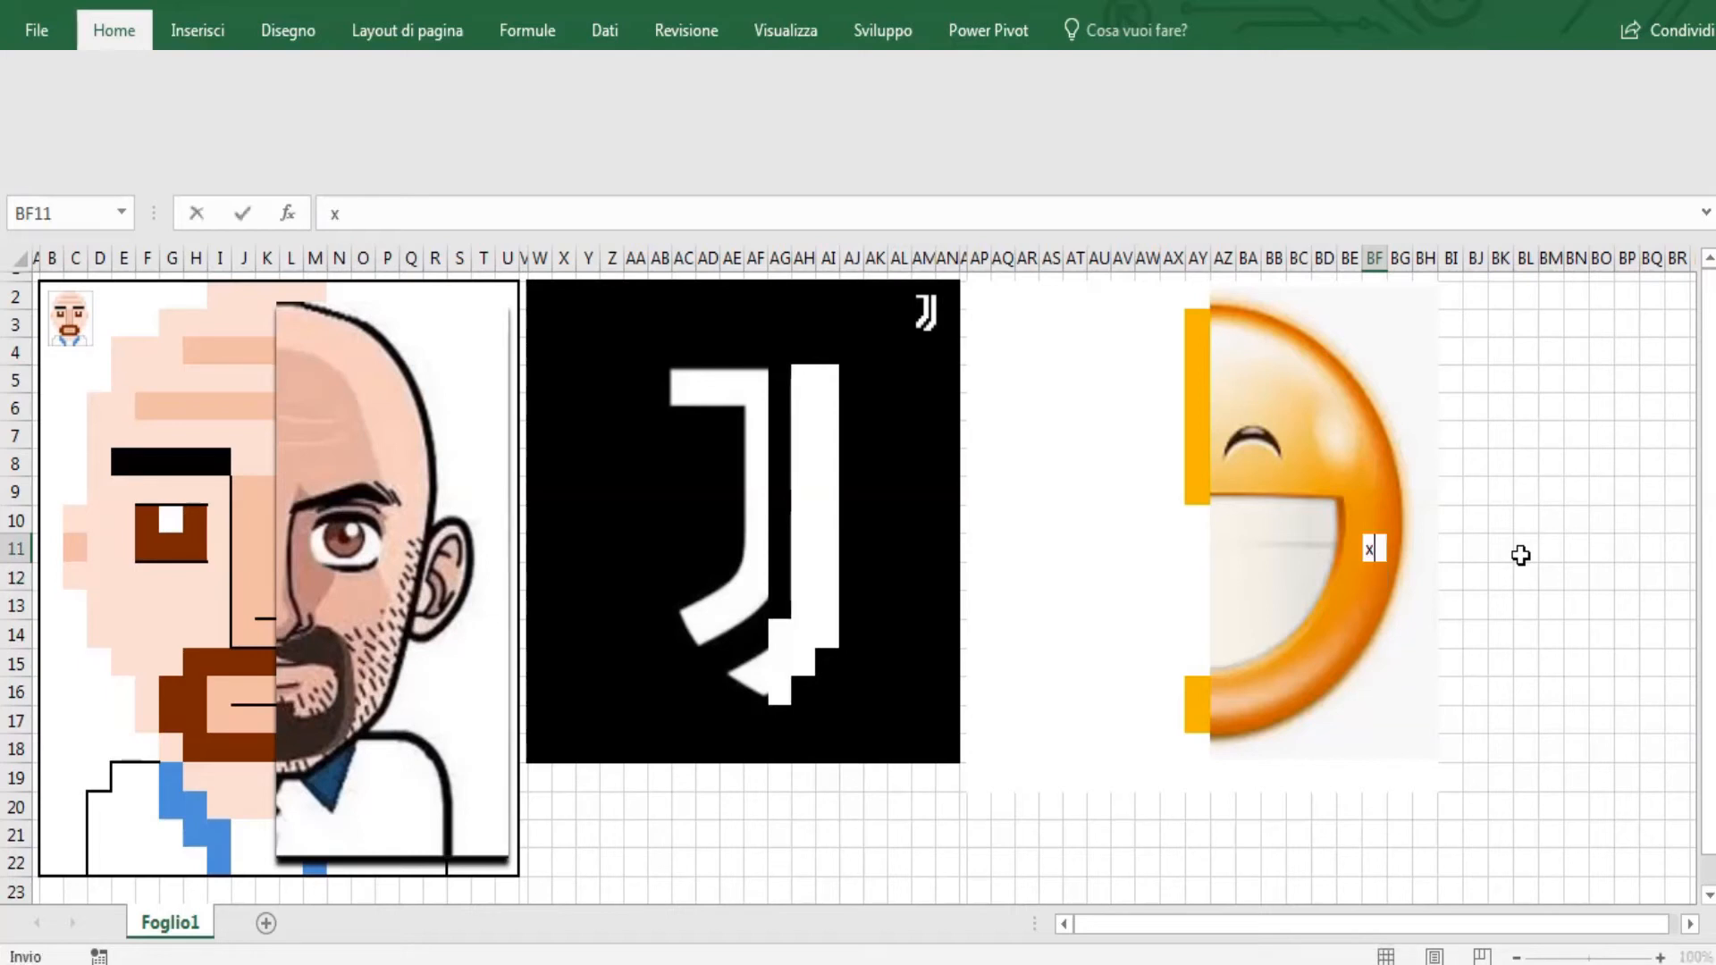
key(Up)
text(x)
key(Up)
text(x)
key(Up)
text(x)
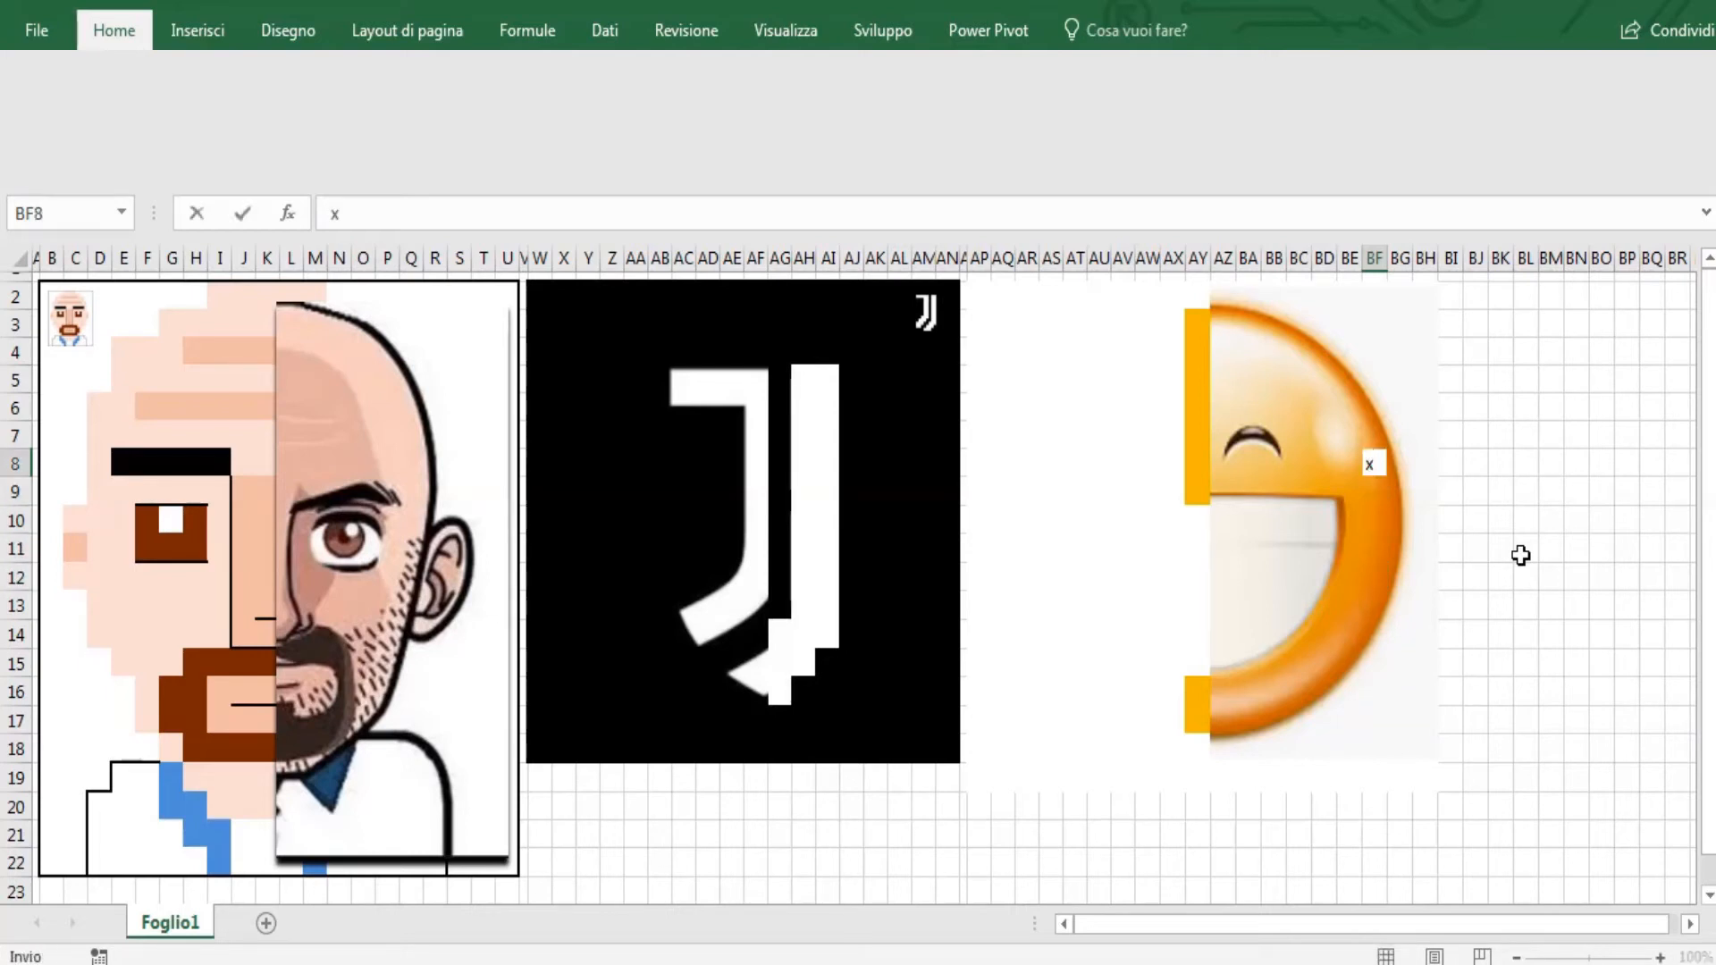
text(x)
- Enter x in cells BE7, BE6, BD5 and BC4 to curve the outline toward the crown
key(Up)
key(Left)
text(x)
key(Up)
text(x)
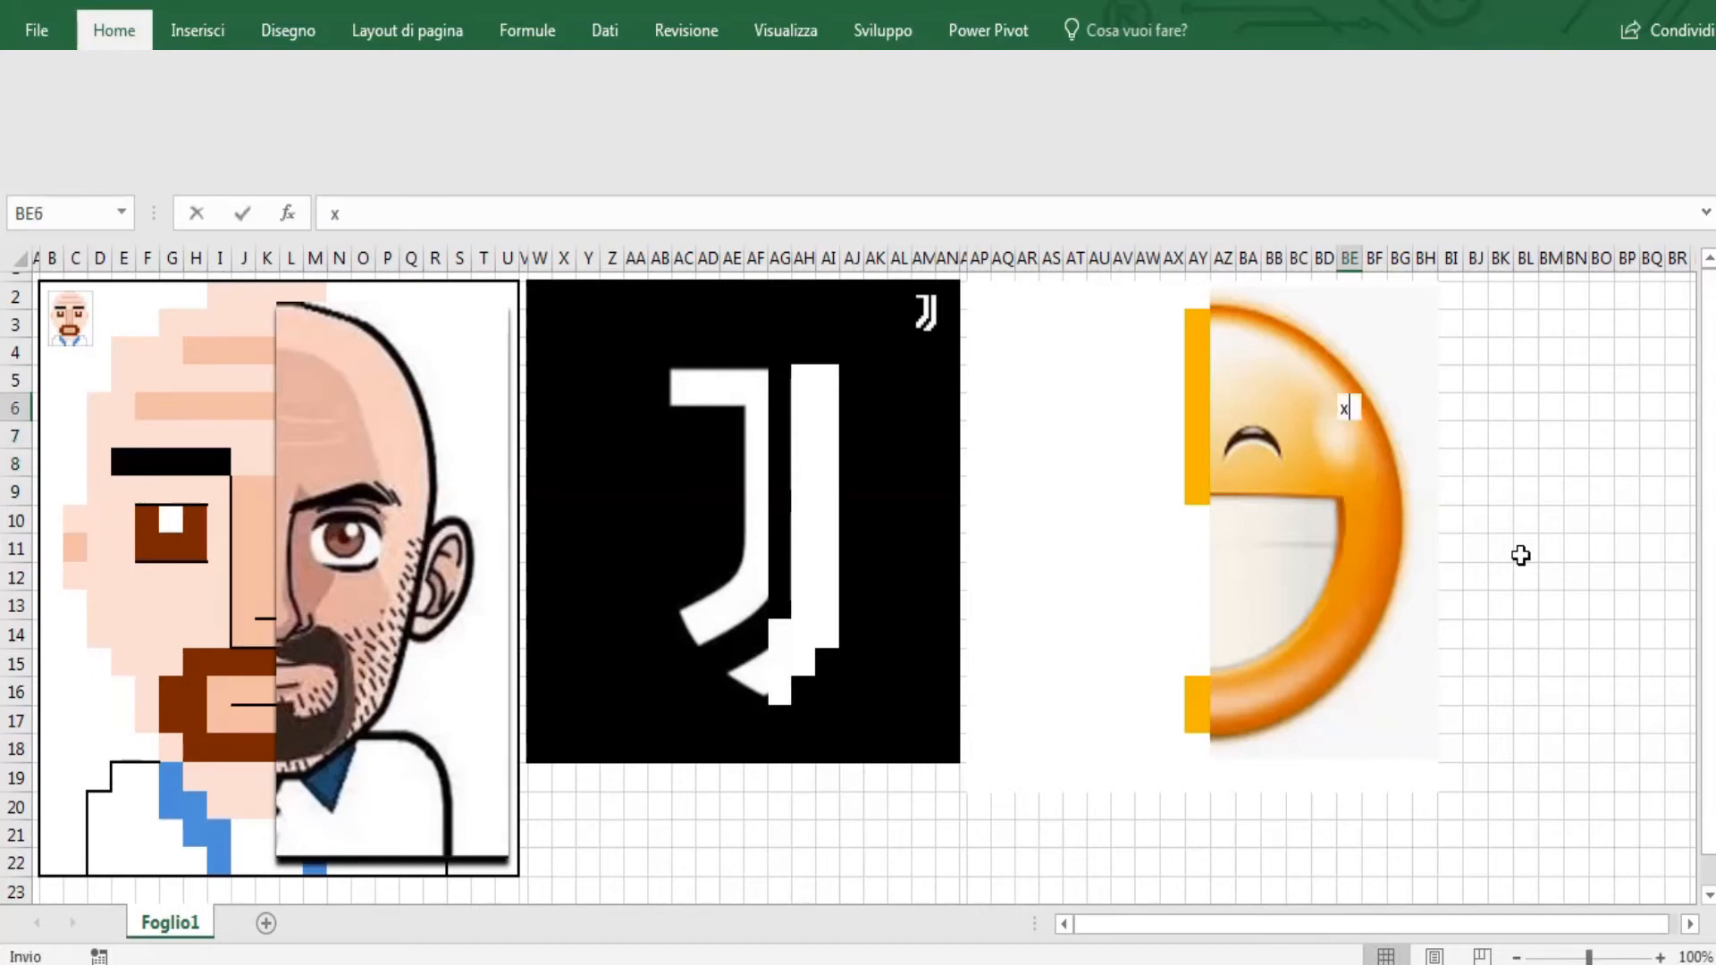
key(Left)
key(Up)
text(x)
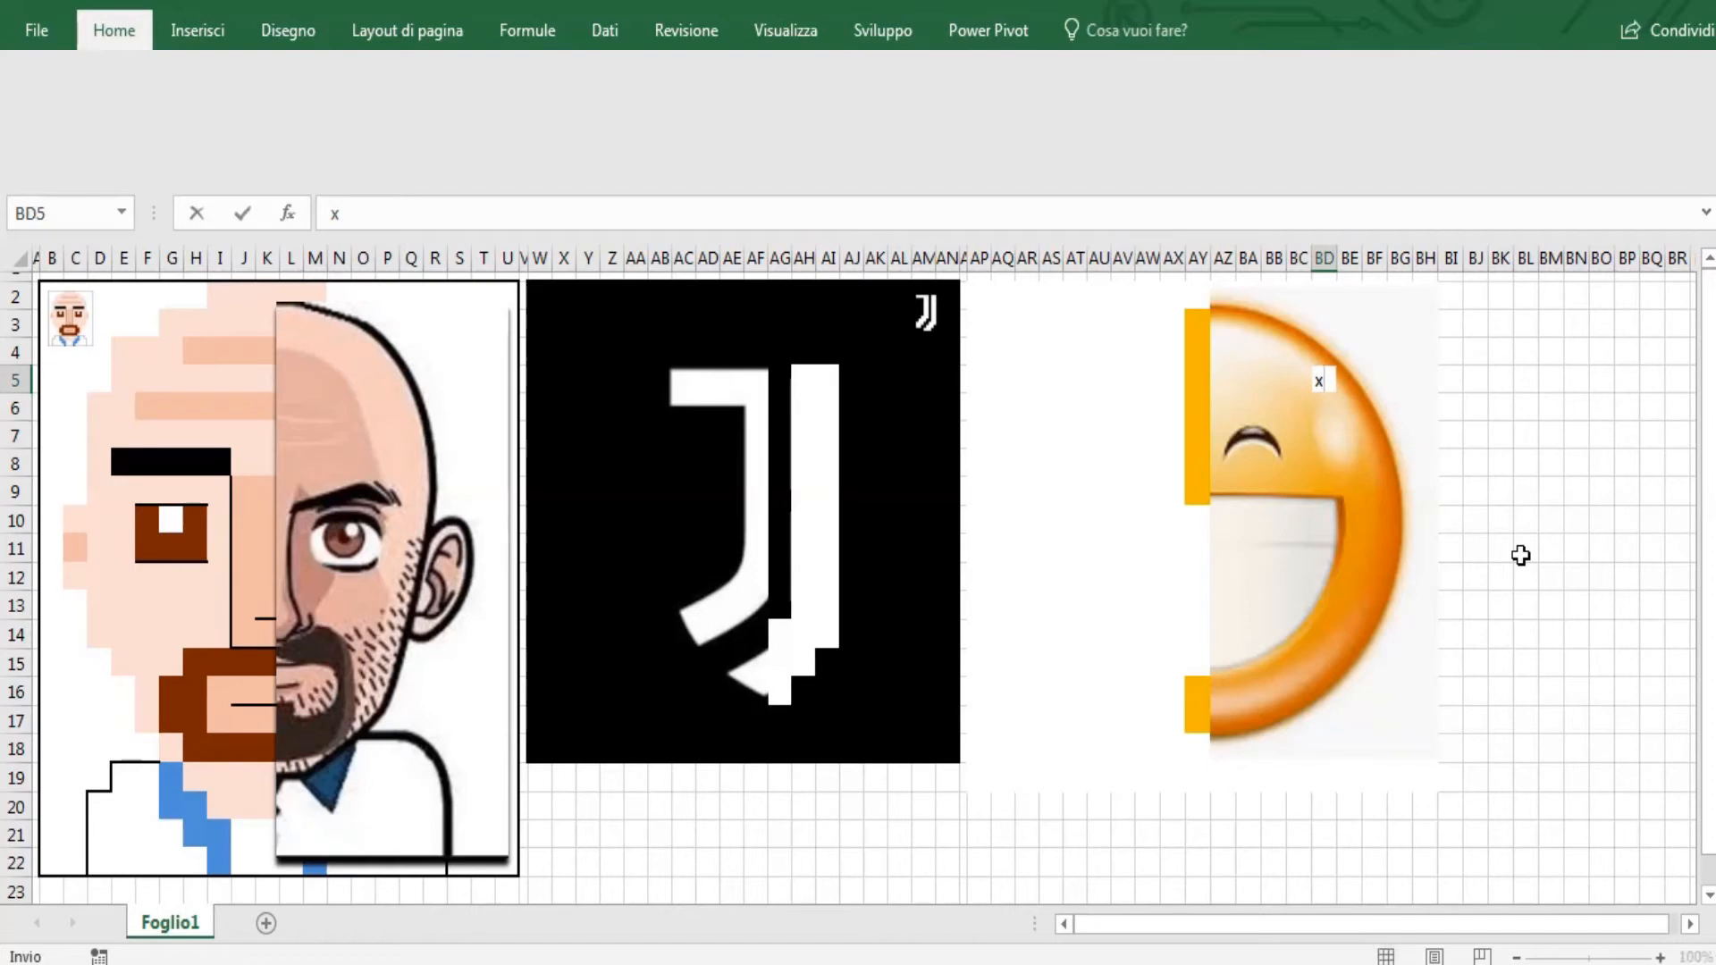
key(Left)
key(Up)
text(x)
- Enter x in cells BB3, BA3 and AZ3 to close the top of the face outline
key(Left)
key(Up)
text(x)
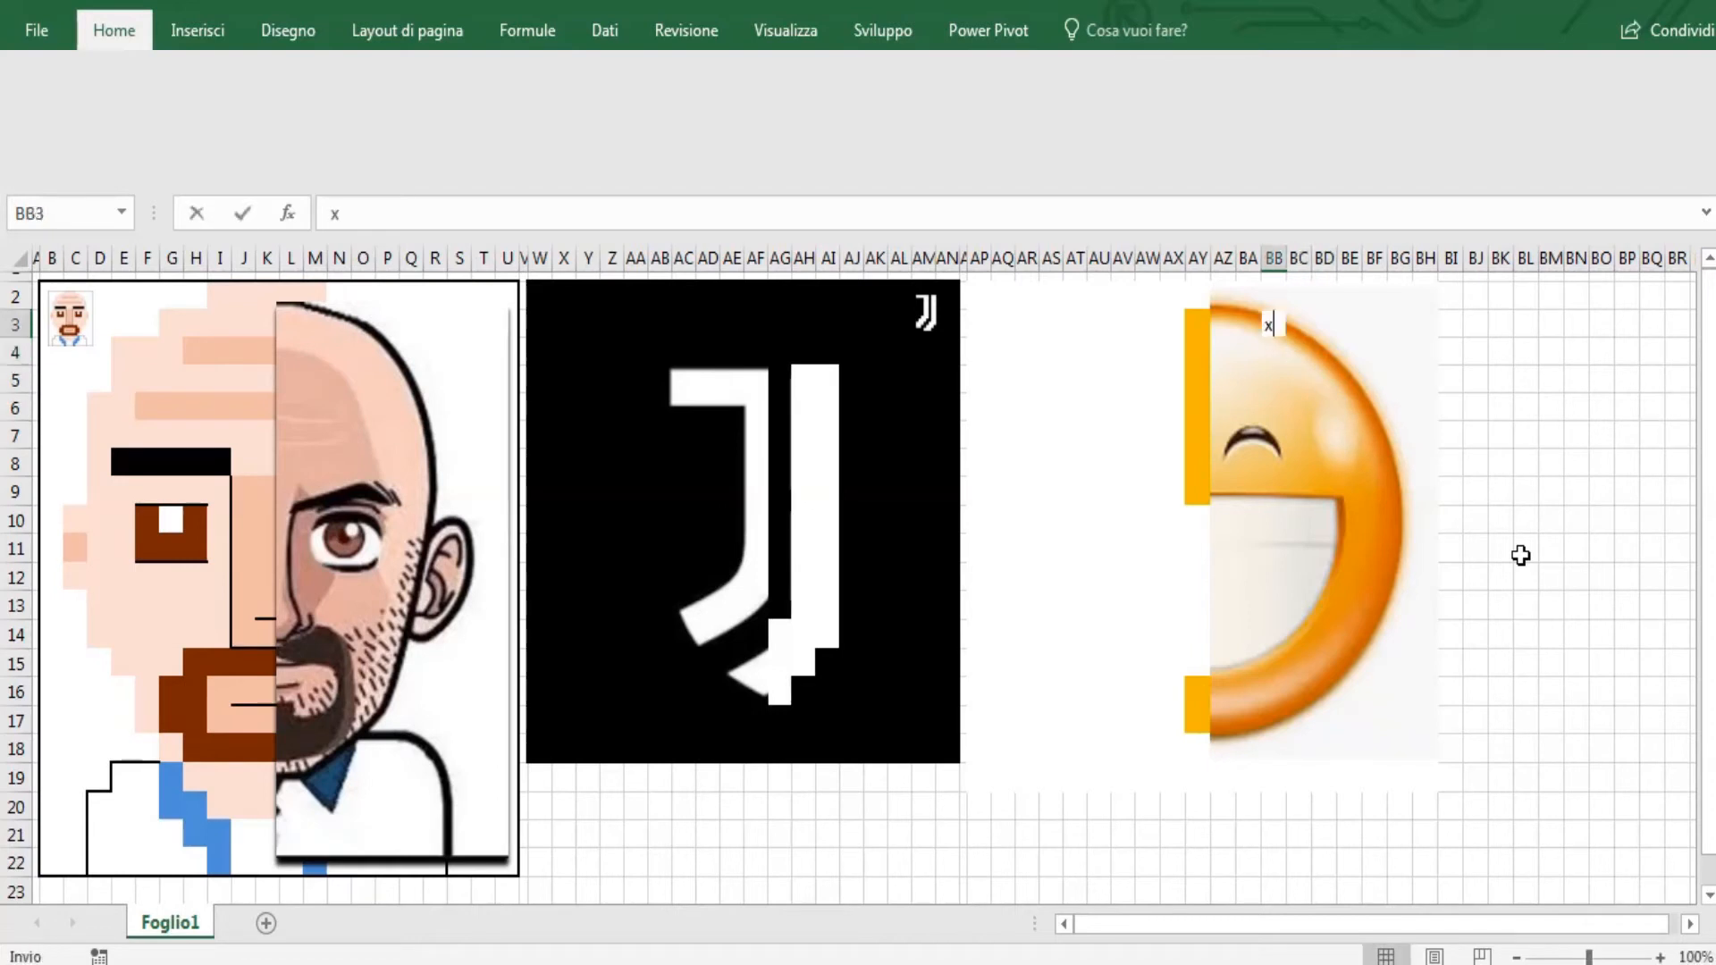
key(Left)
text(x)
key(Left)
text(x)
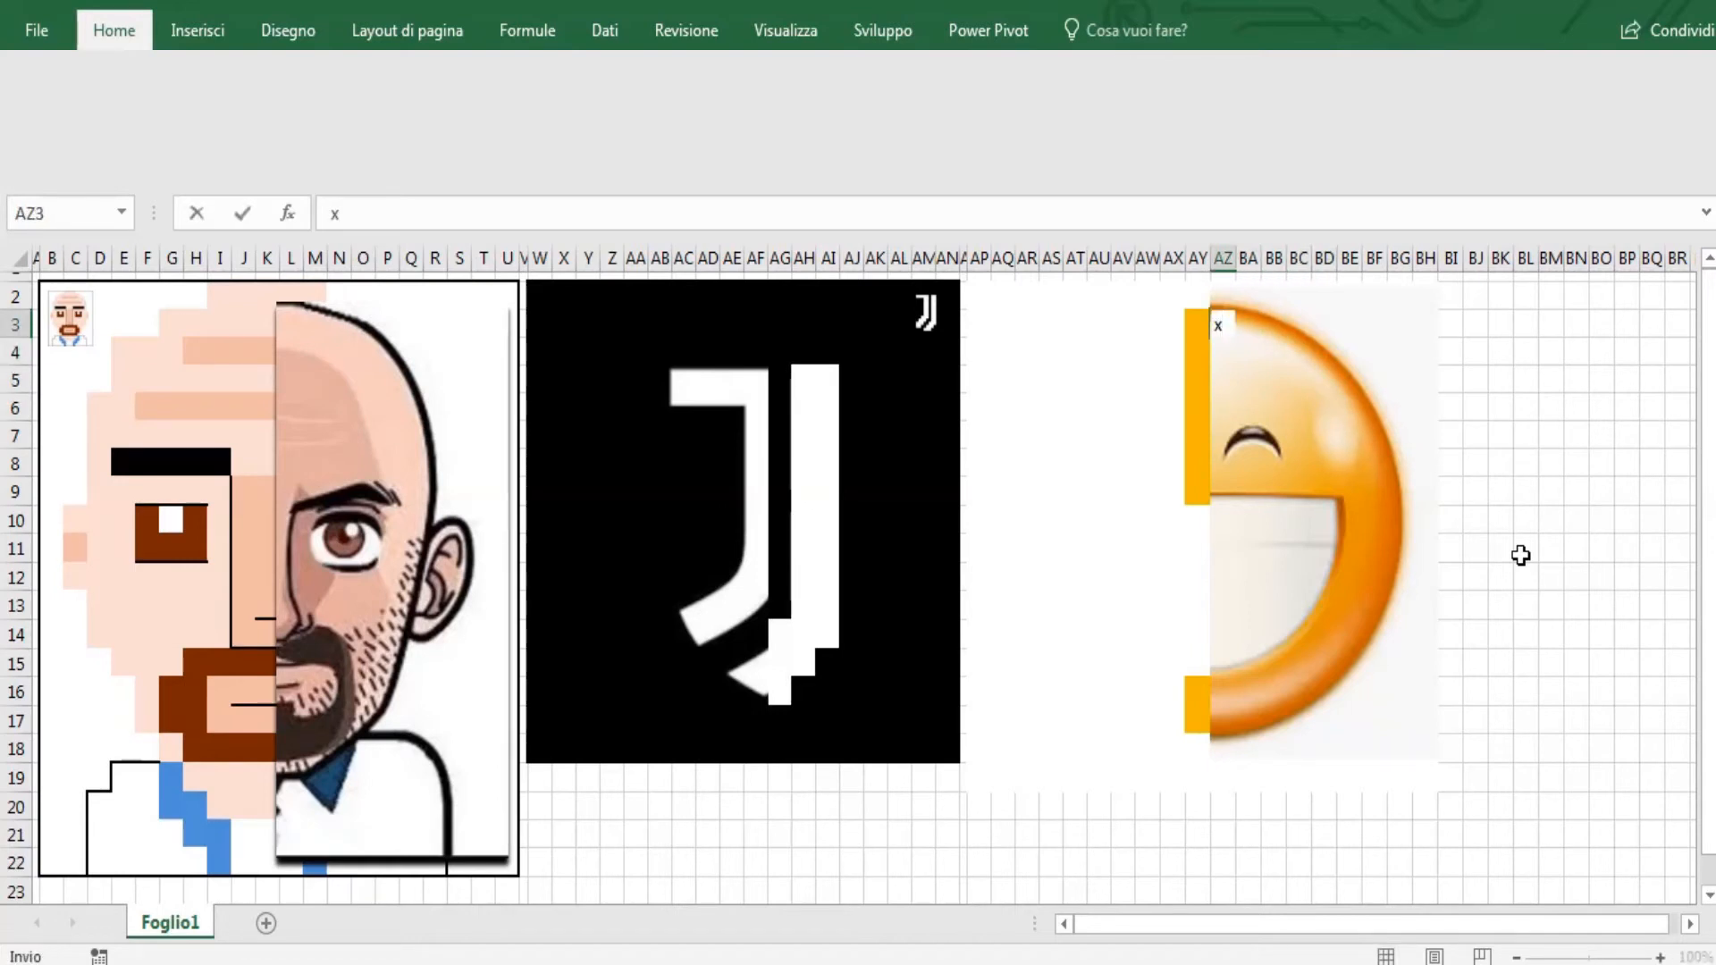
- Move the cropped smiley picture aside, just beyond column BF, to uncover the cell outline
key(Down)
key(Down)
key(Down)
key(Down)
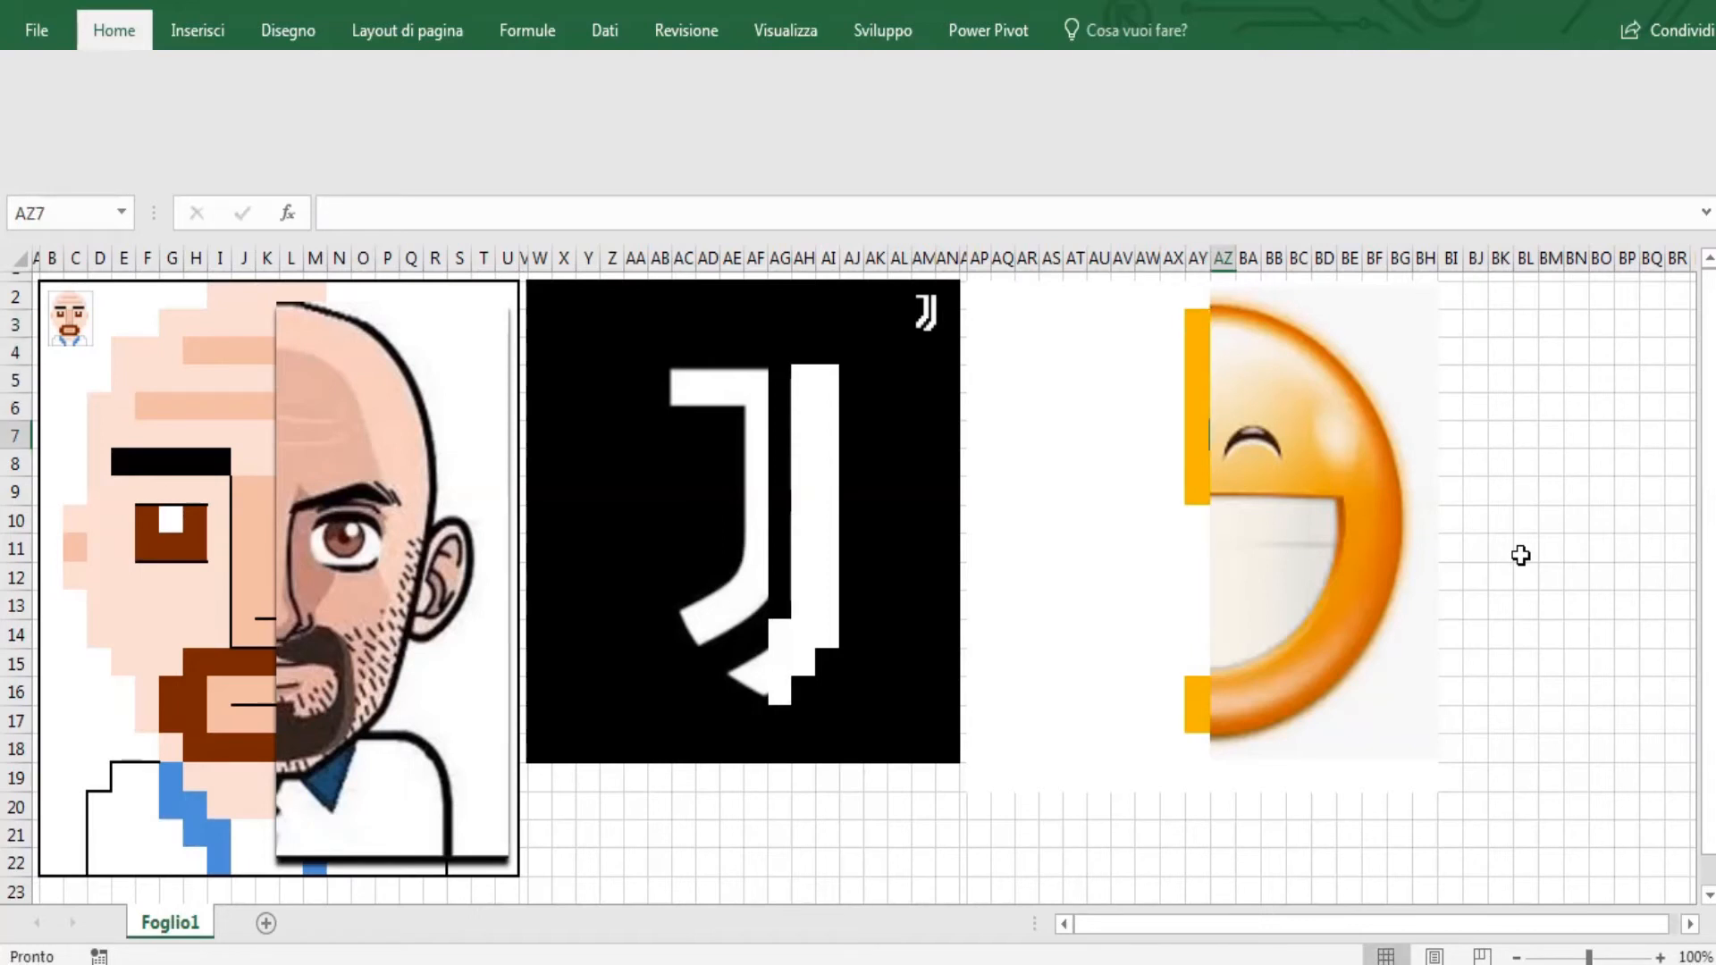
key(Right)
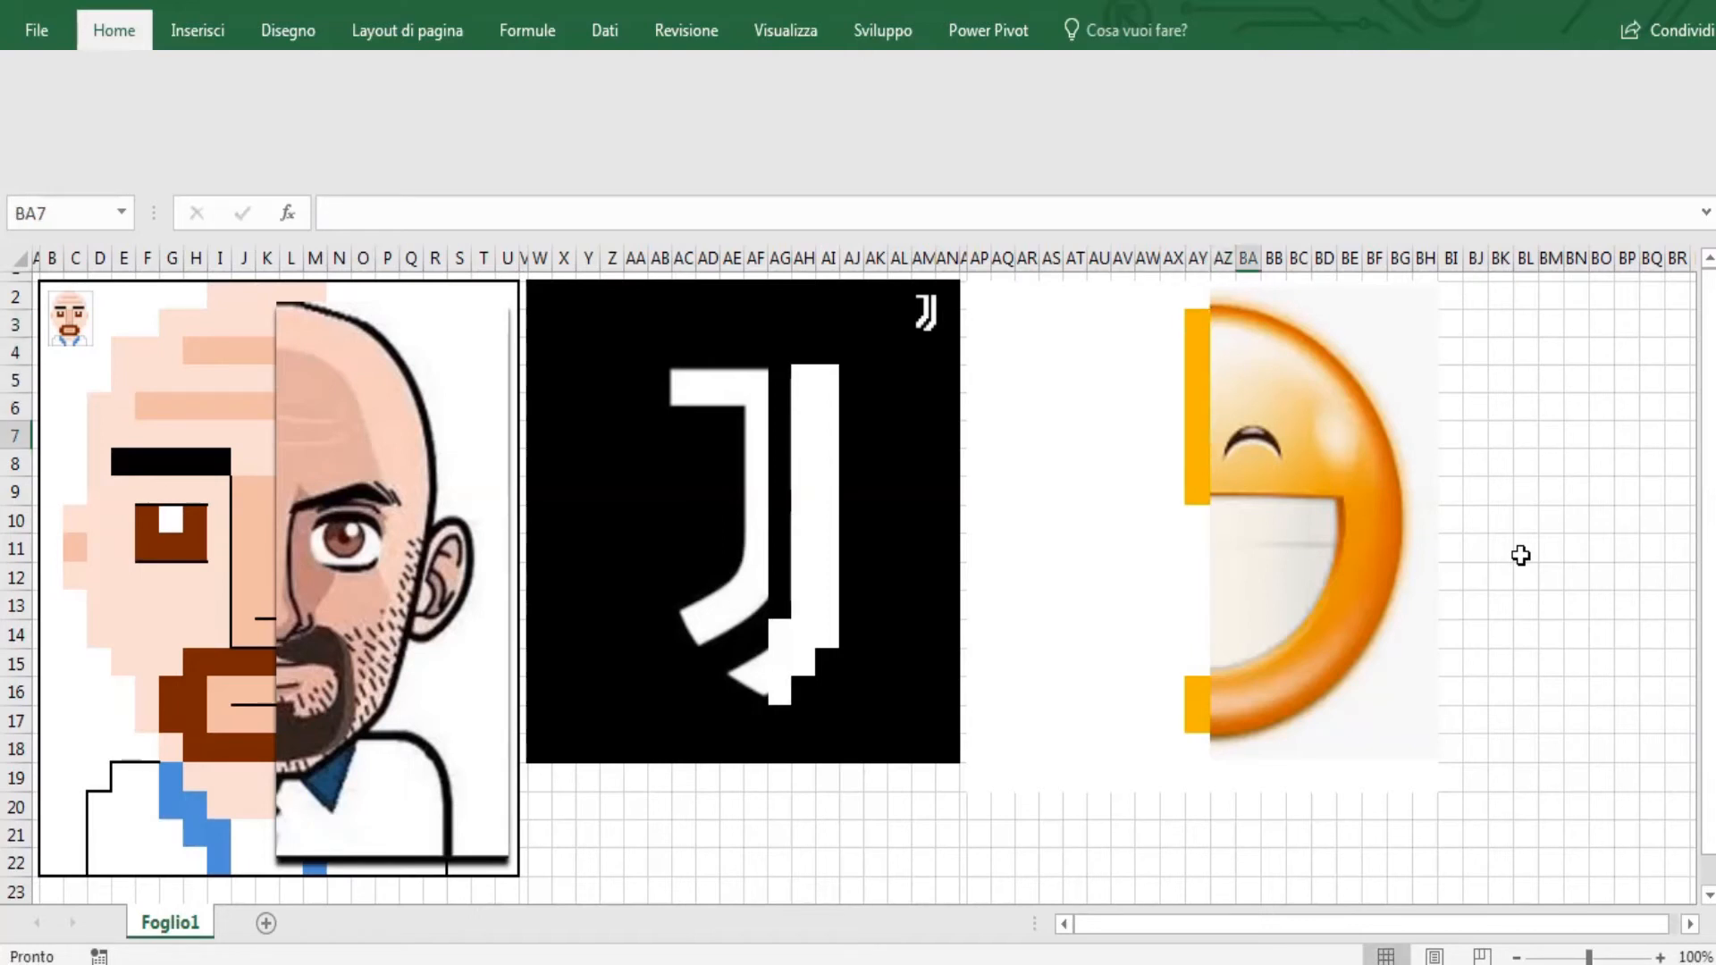
drag(1333, 554, 1517, 563)
- Fill cells AZ4:BC9 and BD6:BE9 with the standard golden-orange colour to complete the upper right face
click(1221, 348)
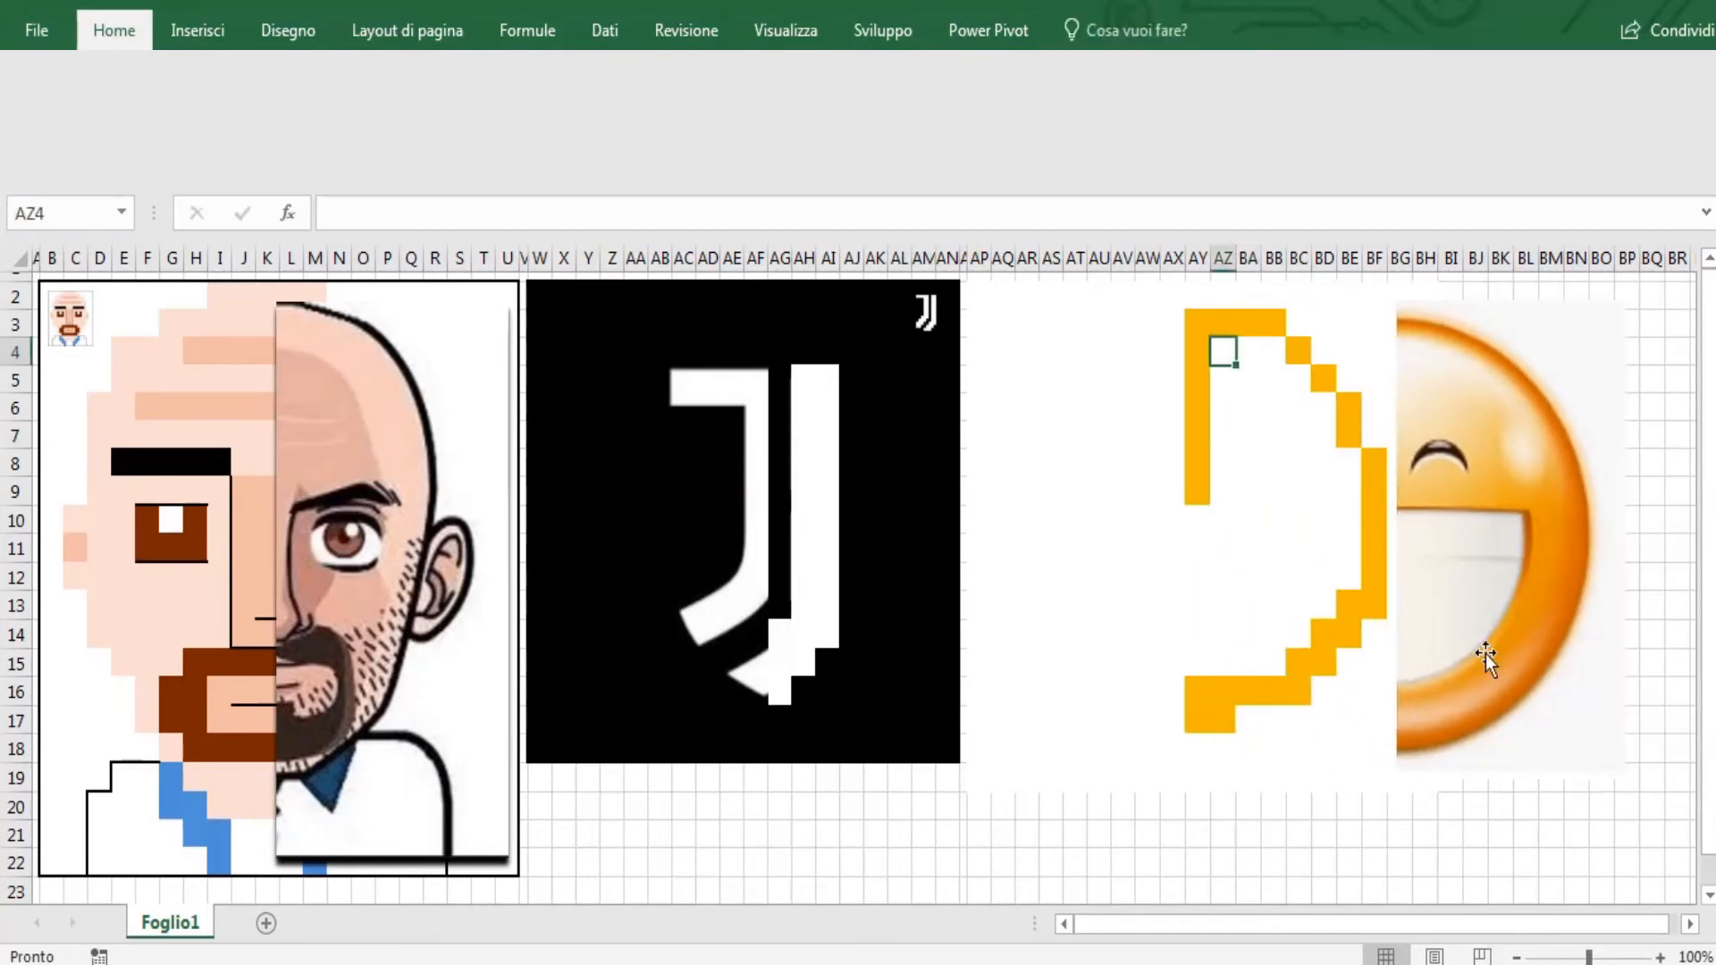
drag(1225, 347, 1293, 483)
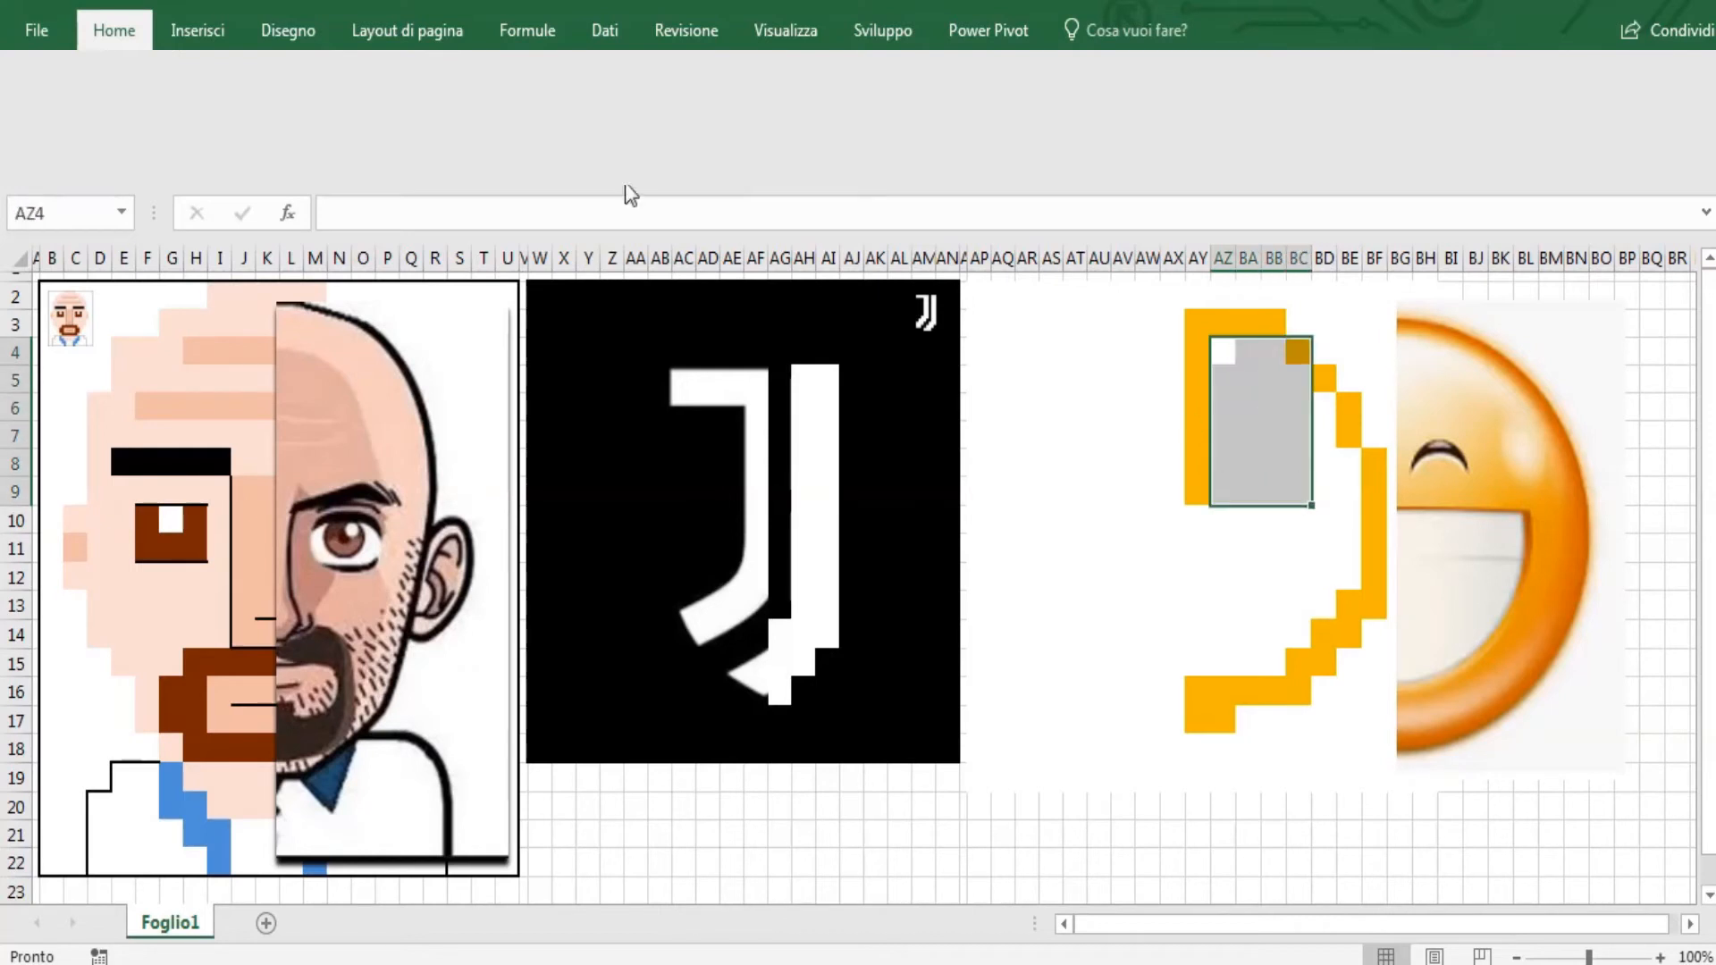
click(309, 144)
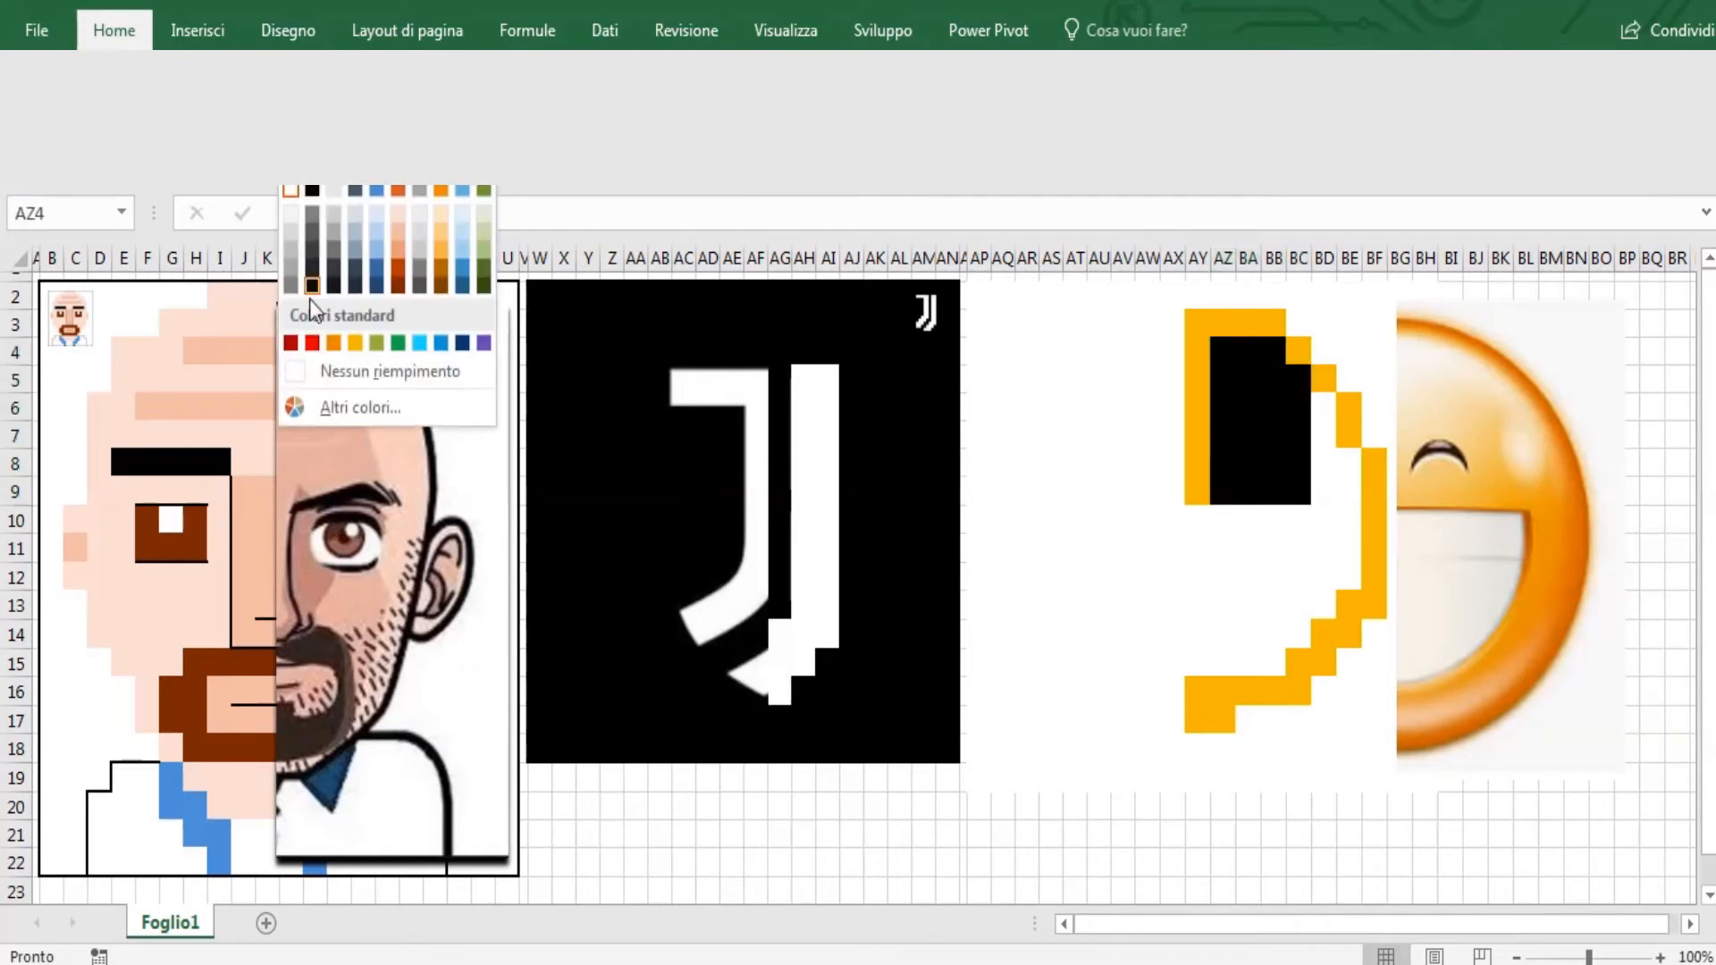
click(354, 345)
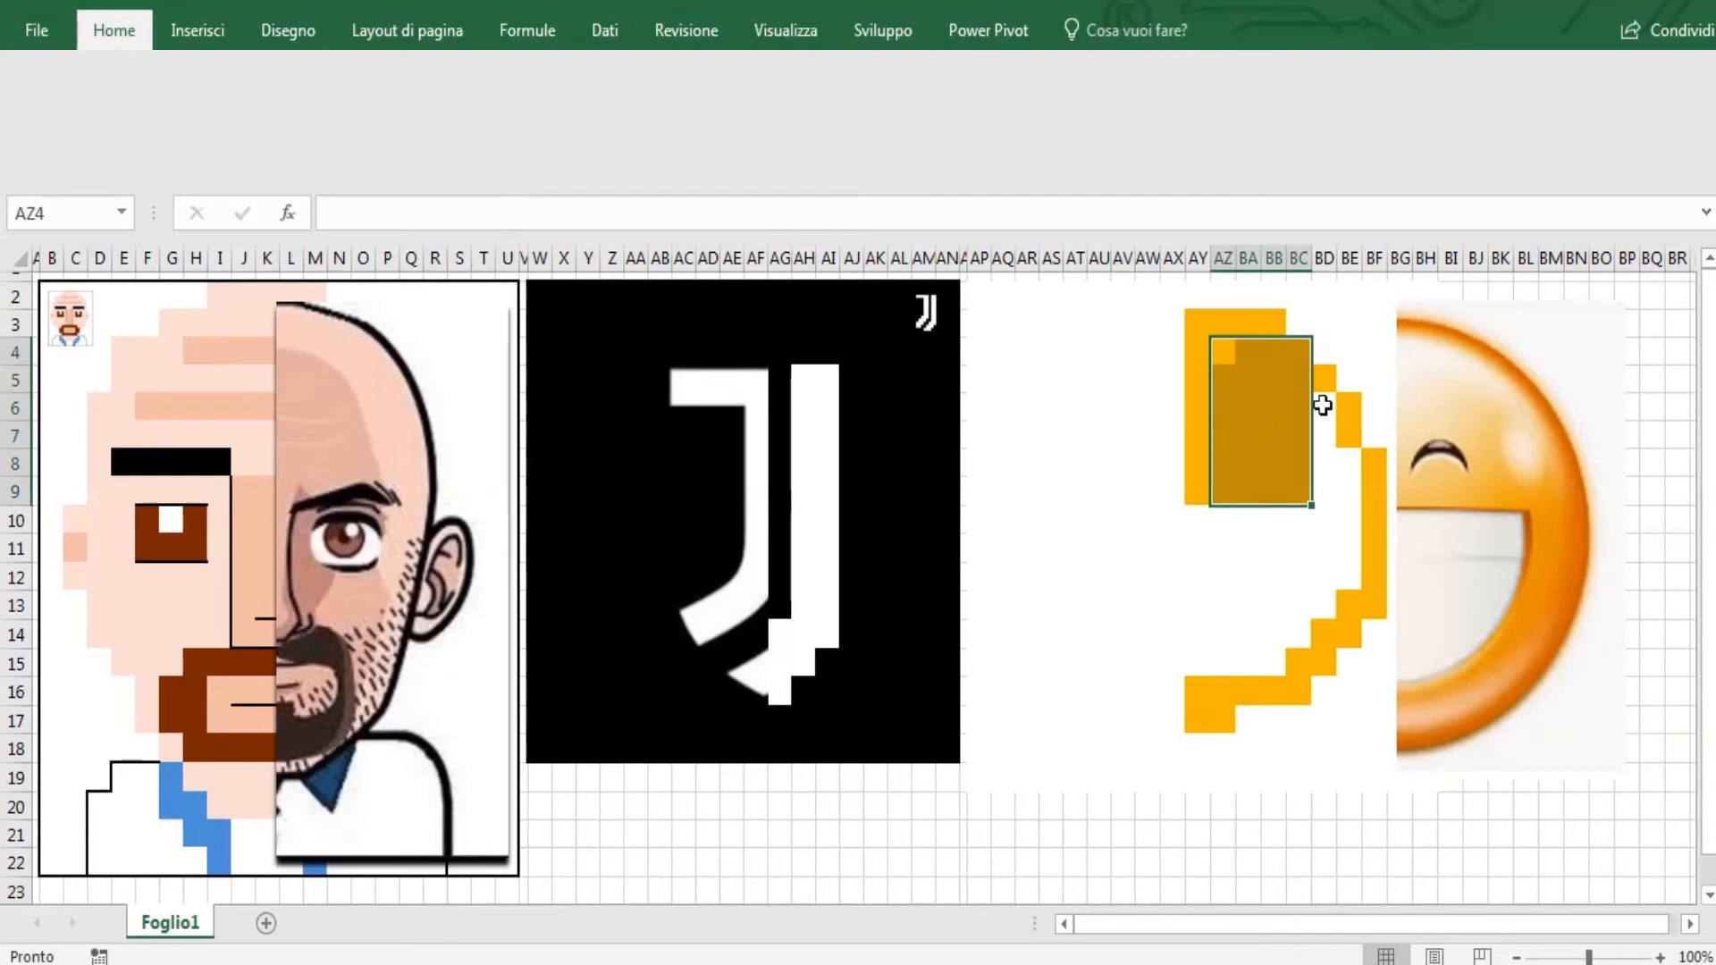
drag(1323, 406, 1343, 481)
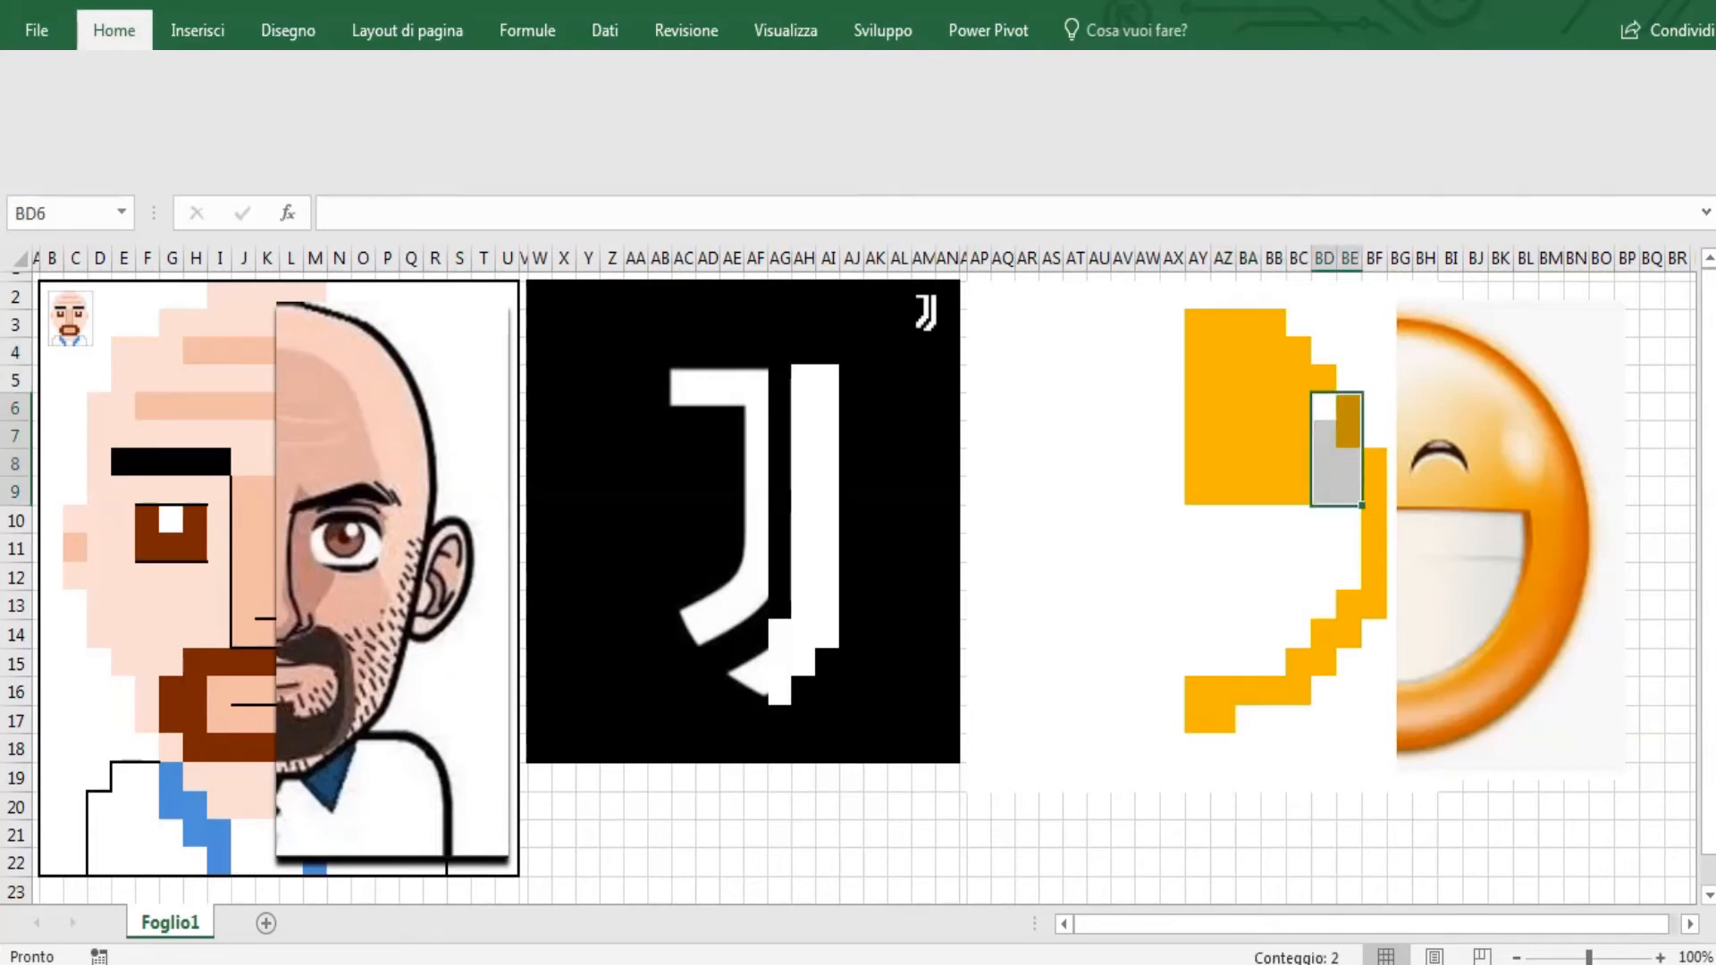
click(289, 145)
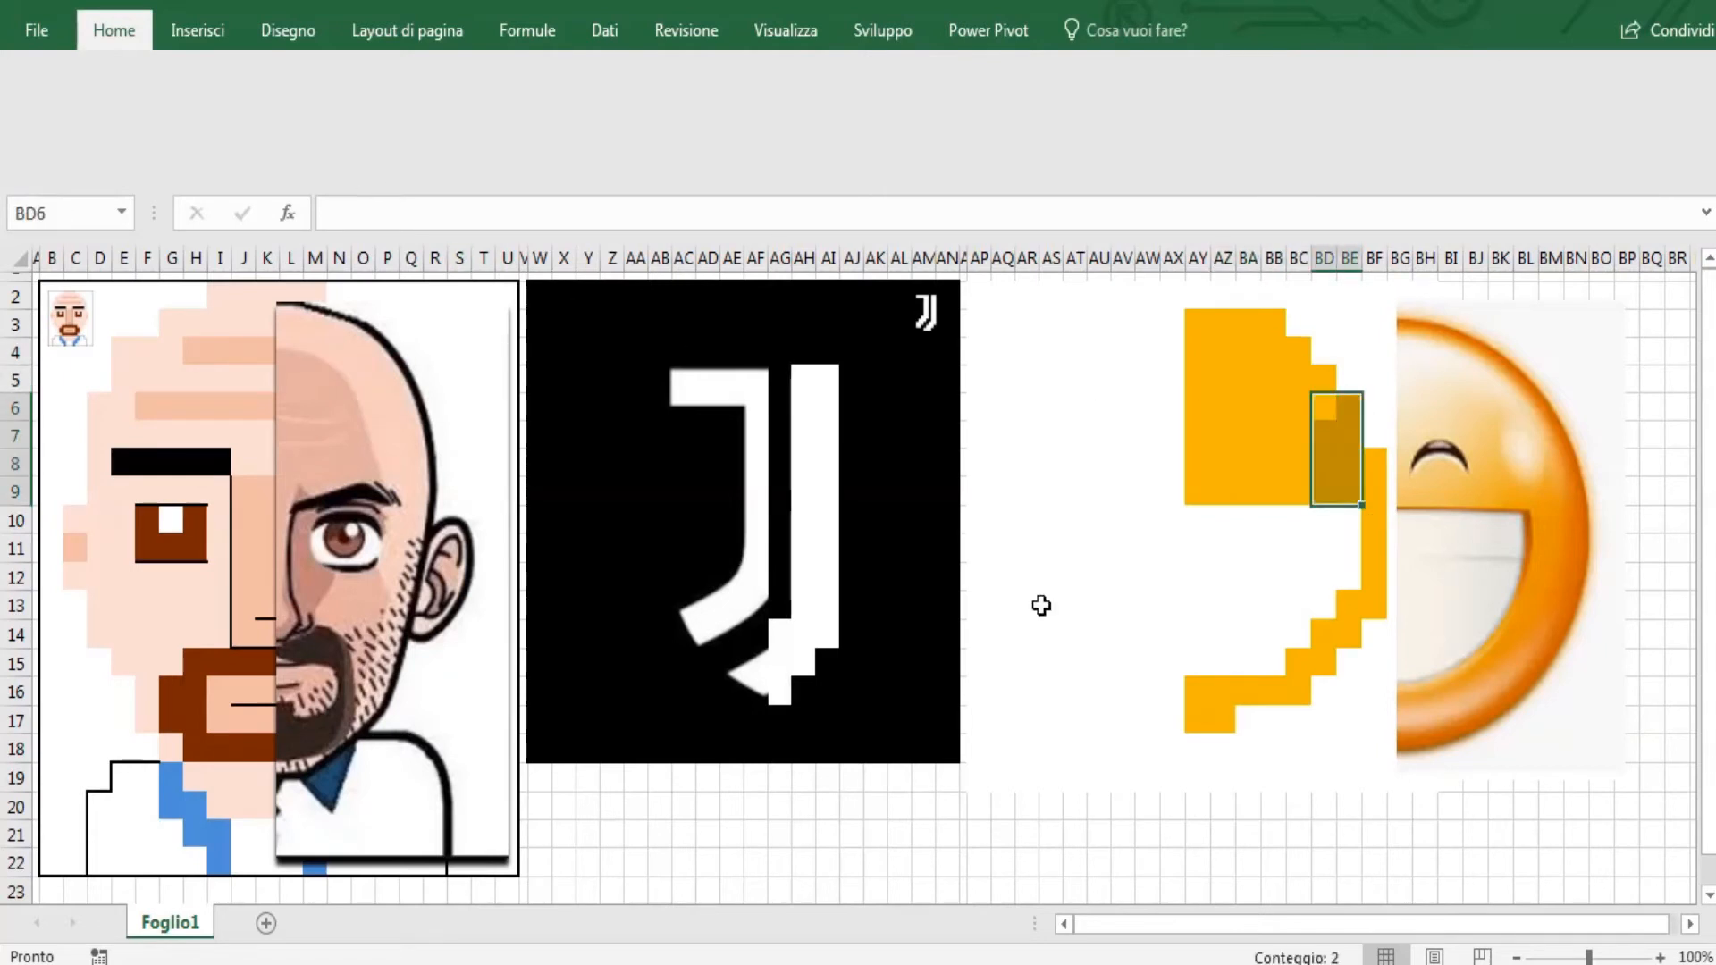
- Extend the orange chin row across cells AV16 to AY16 to mirror the finished half
click(1198, 689)
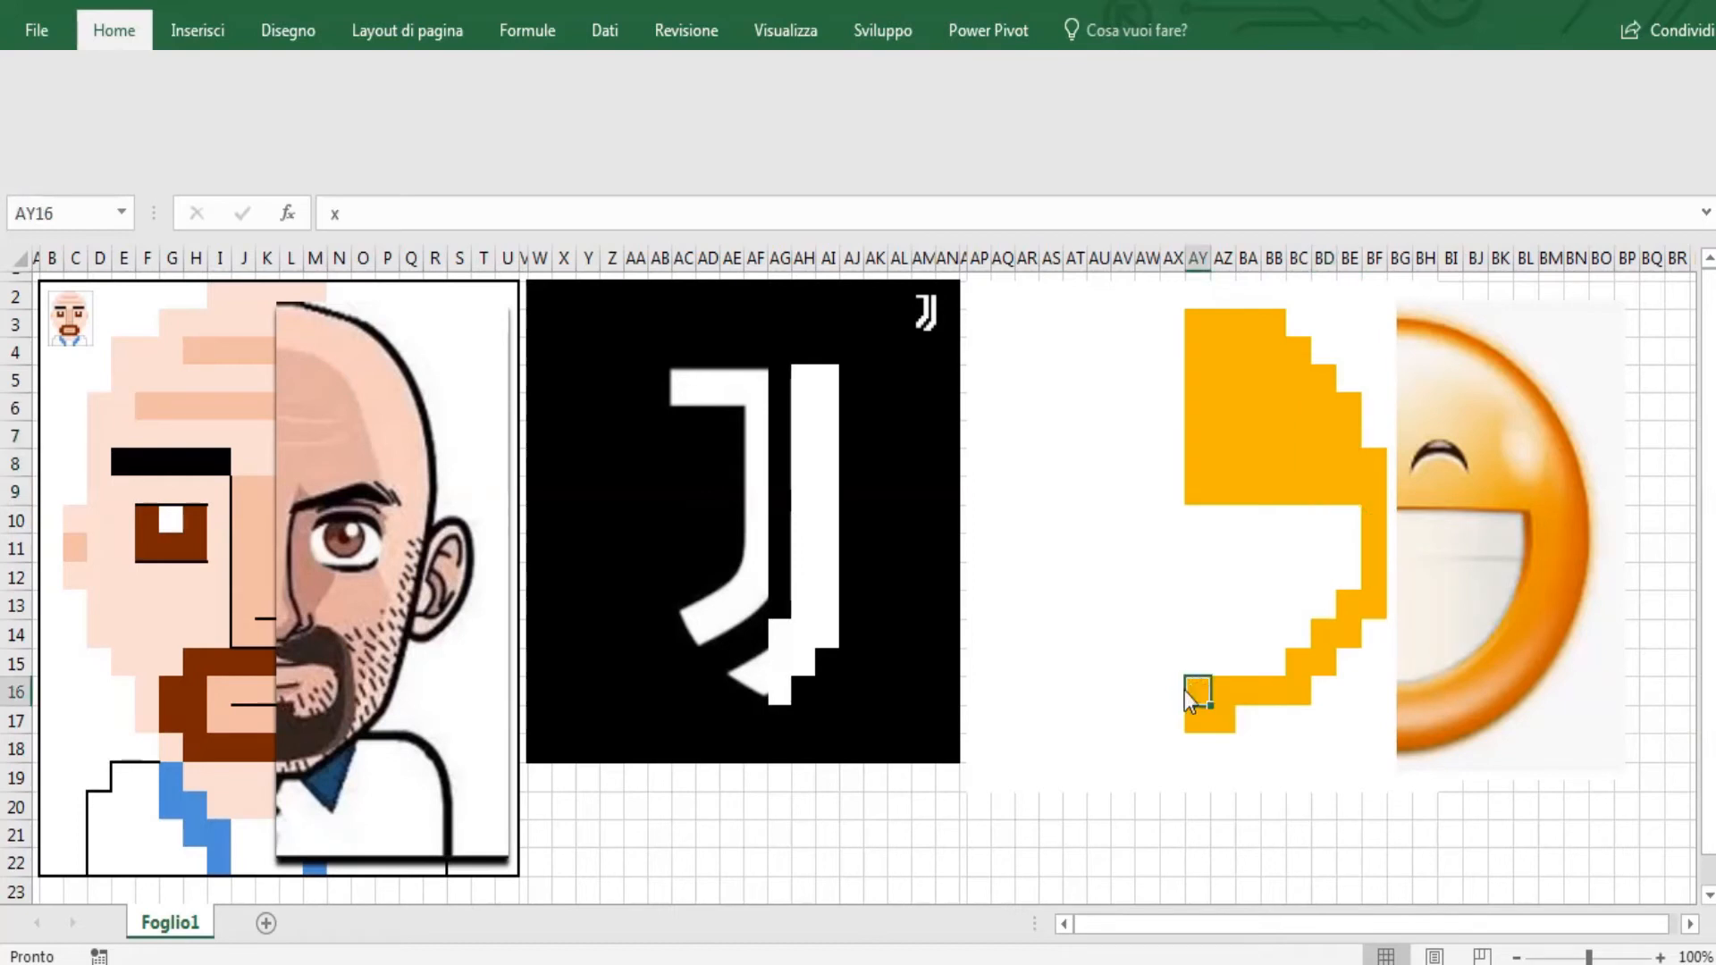
mouse_move(1189, 697)
mouse_down()
mouse_move(1146, 690)
mouse_move(1199, 689)
mouse_up()
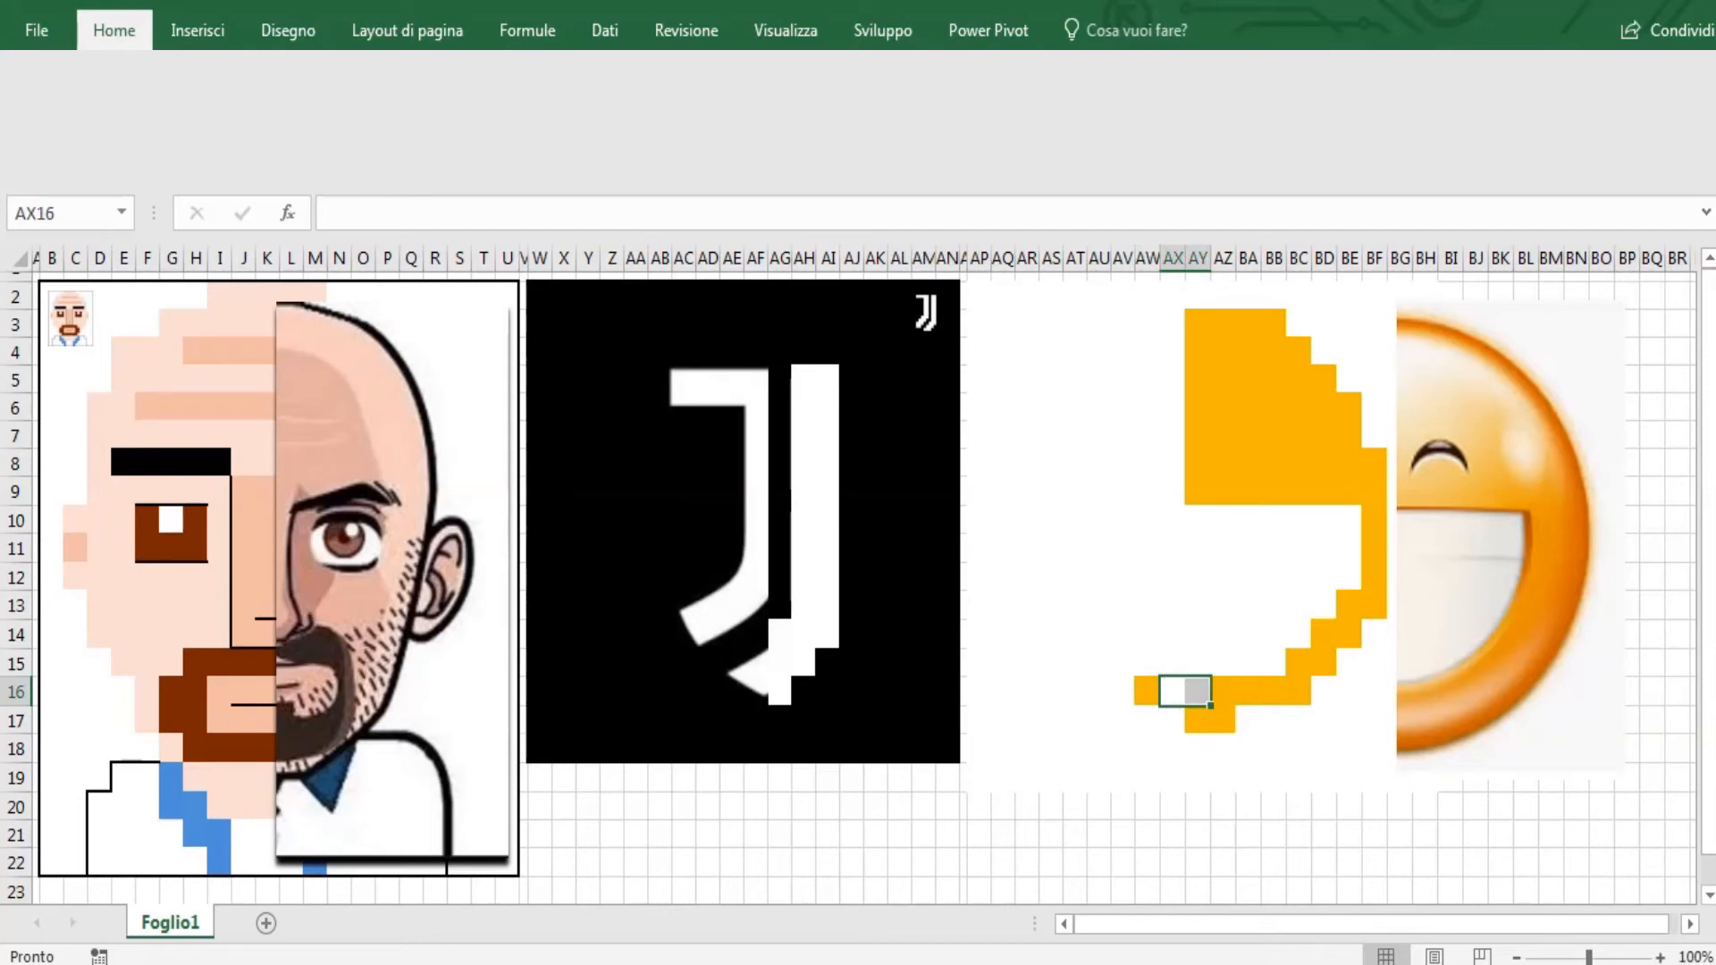
click(1126, 690)
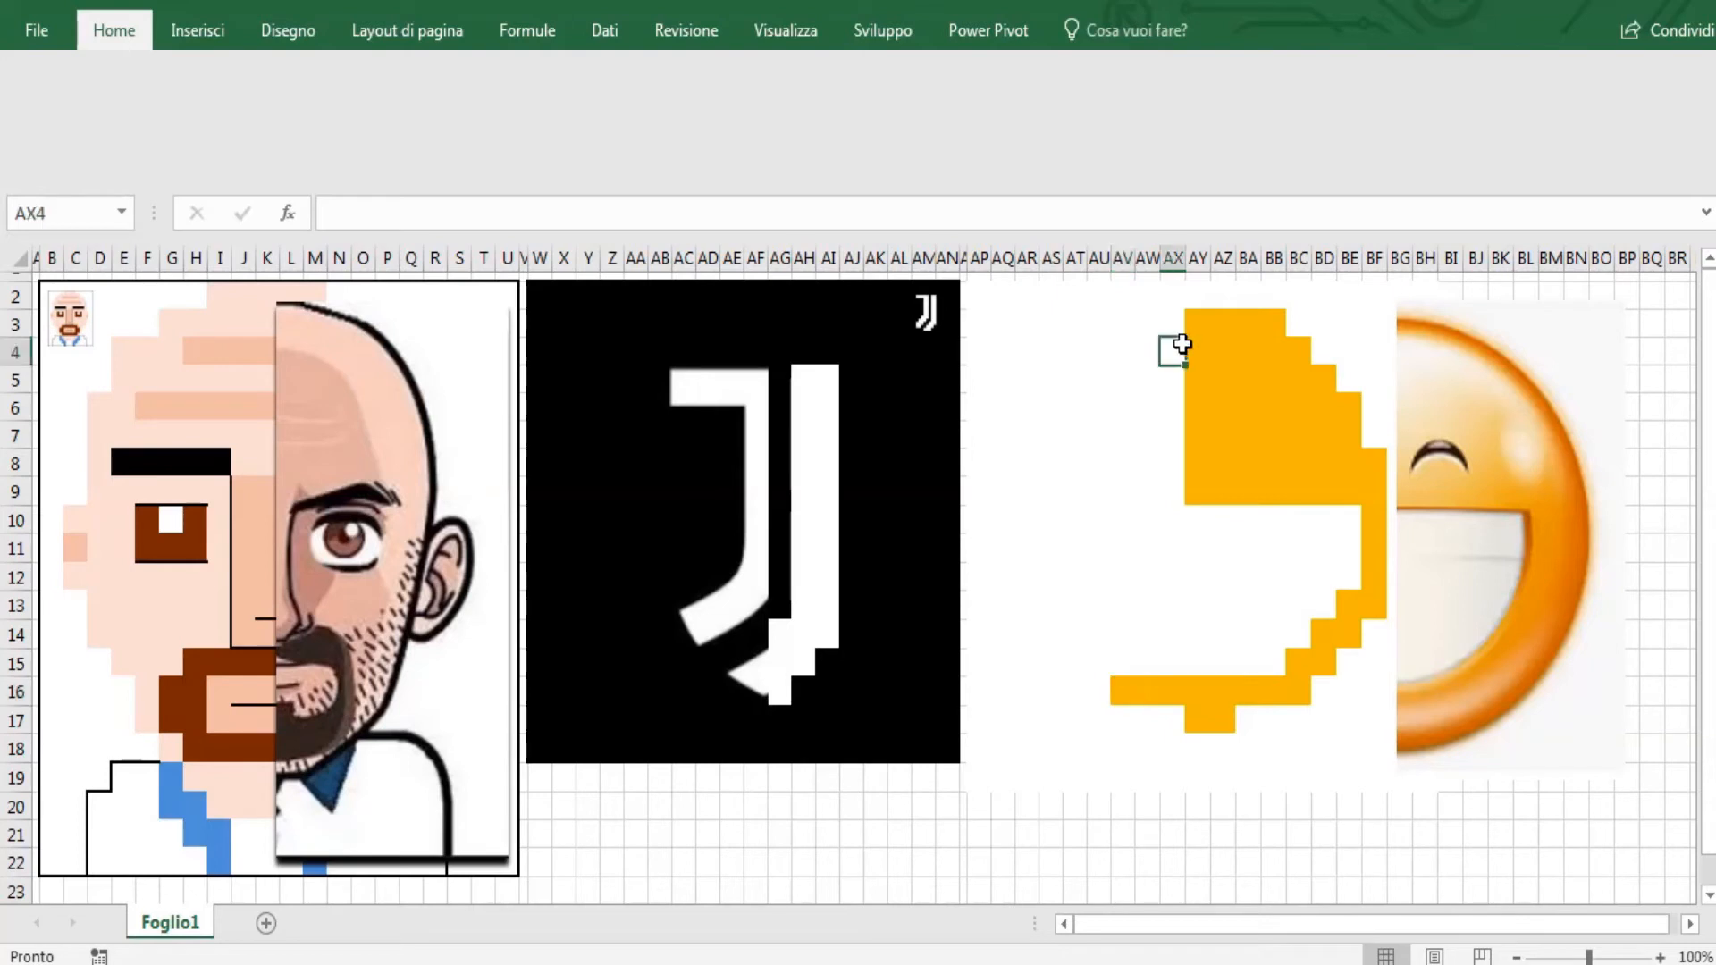
- Fill cells AV4:AX4 and AU5:AX5 with the same orange to start the mirrored forehead
drag(1176, 347, 1117, 349)
click(305, 118)
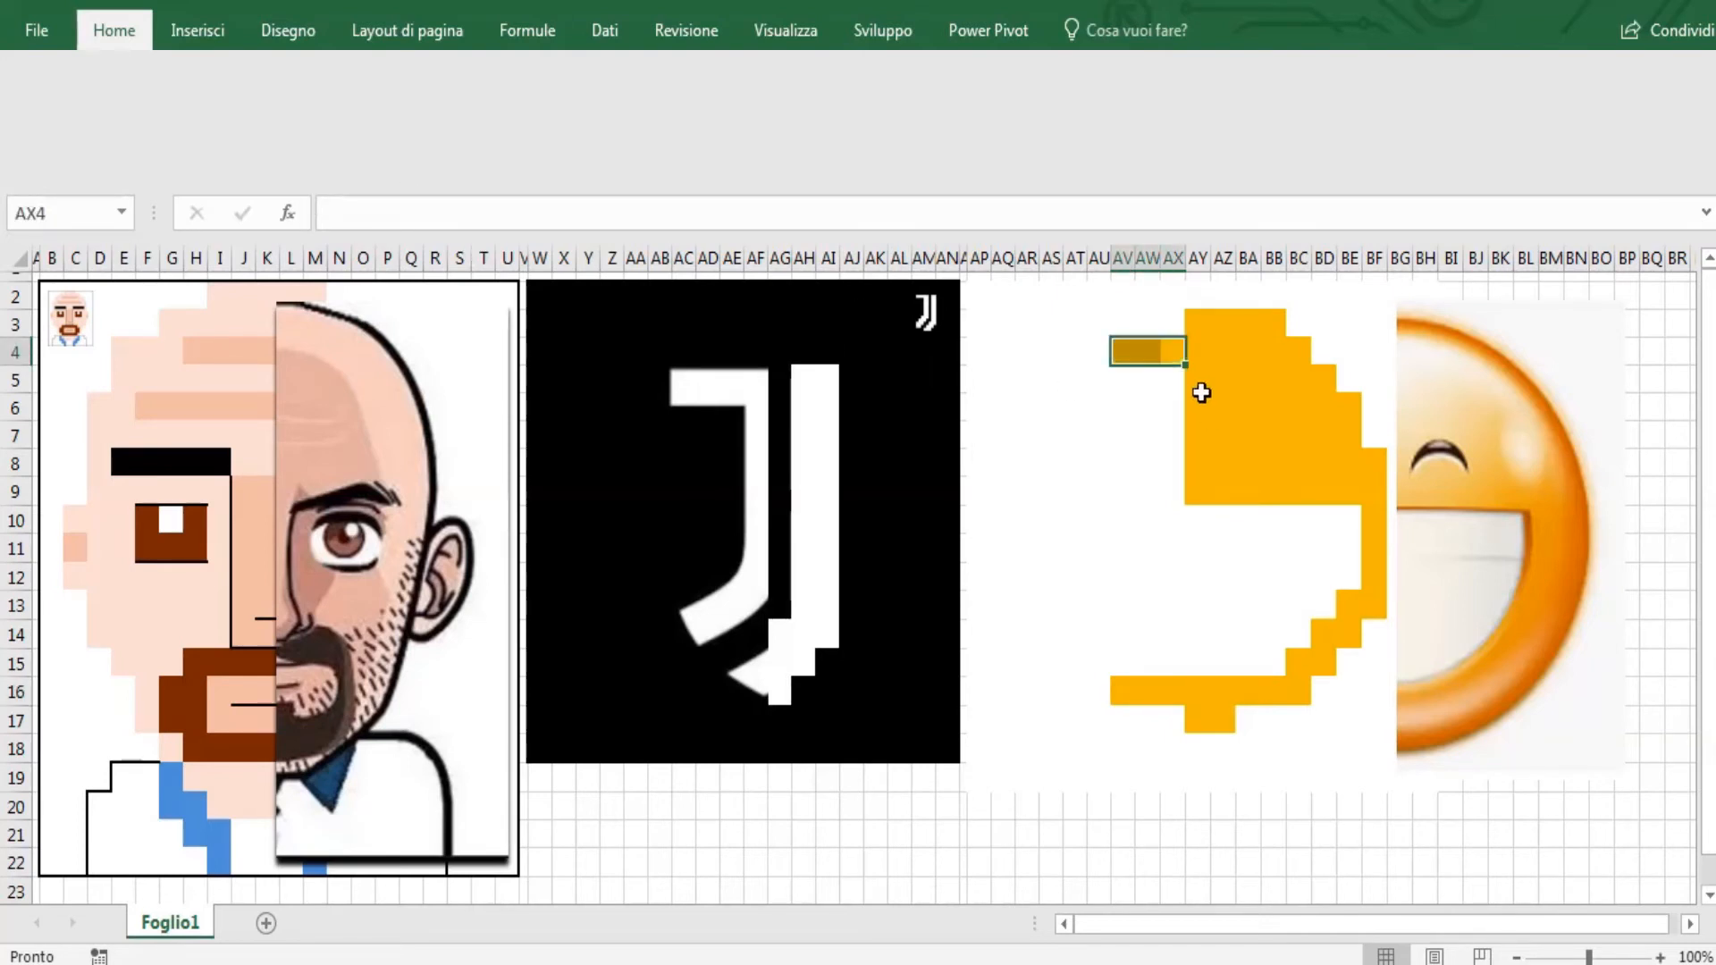
drag(1170, 379, 1099, 375)
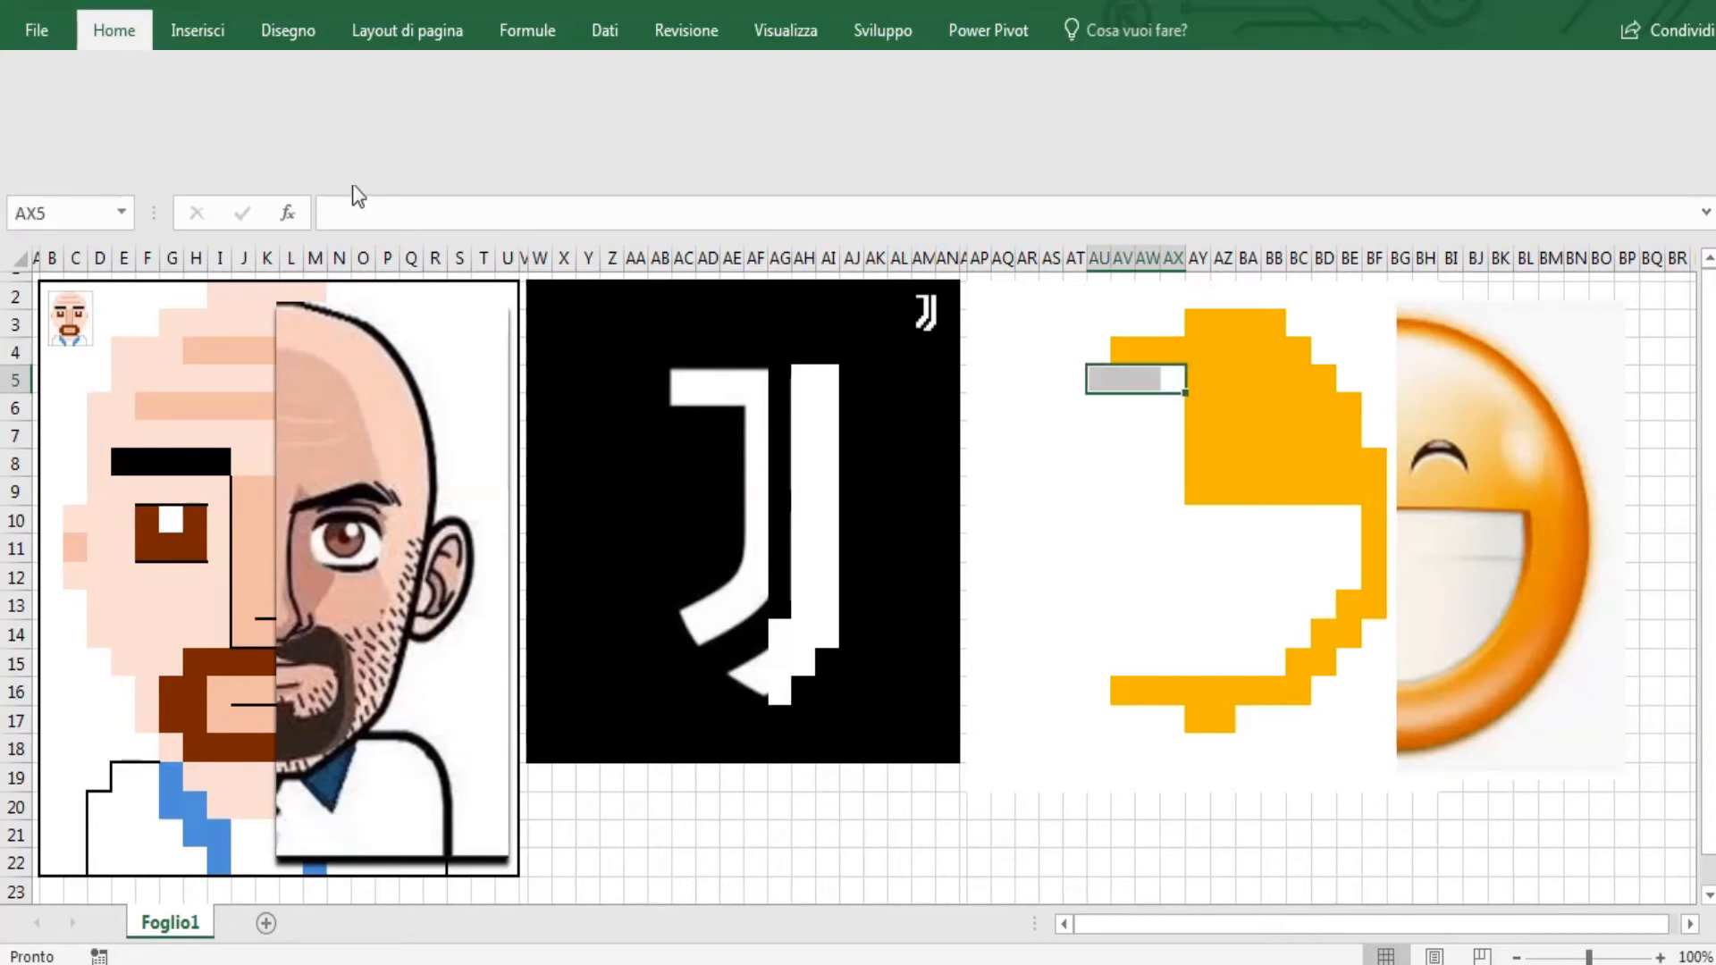
click(305, 118)
- Fill the rest of the mirrored forehead from row 6 to 9 and the cheek outline down to AU15 with orange
drag(1179, 413, 1099, 653)
click(305, 118)
click(305, 118)
click(306, 118)
key(F4)
key(F4)
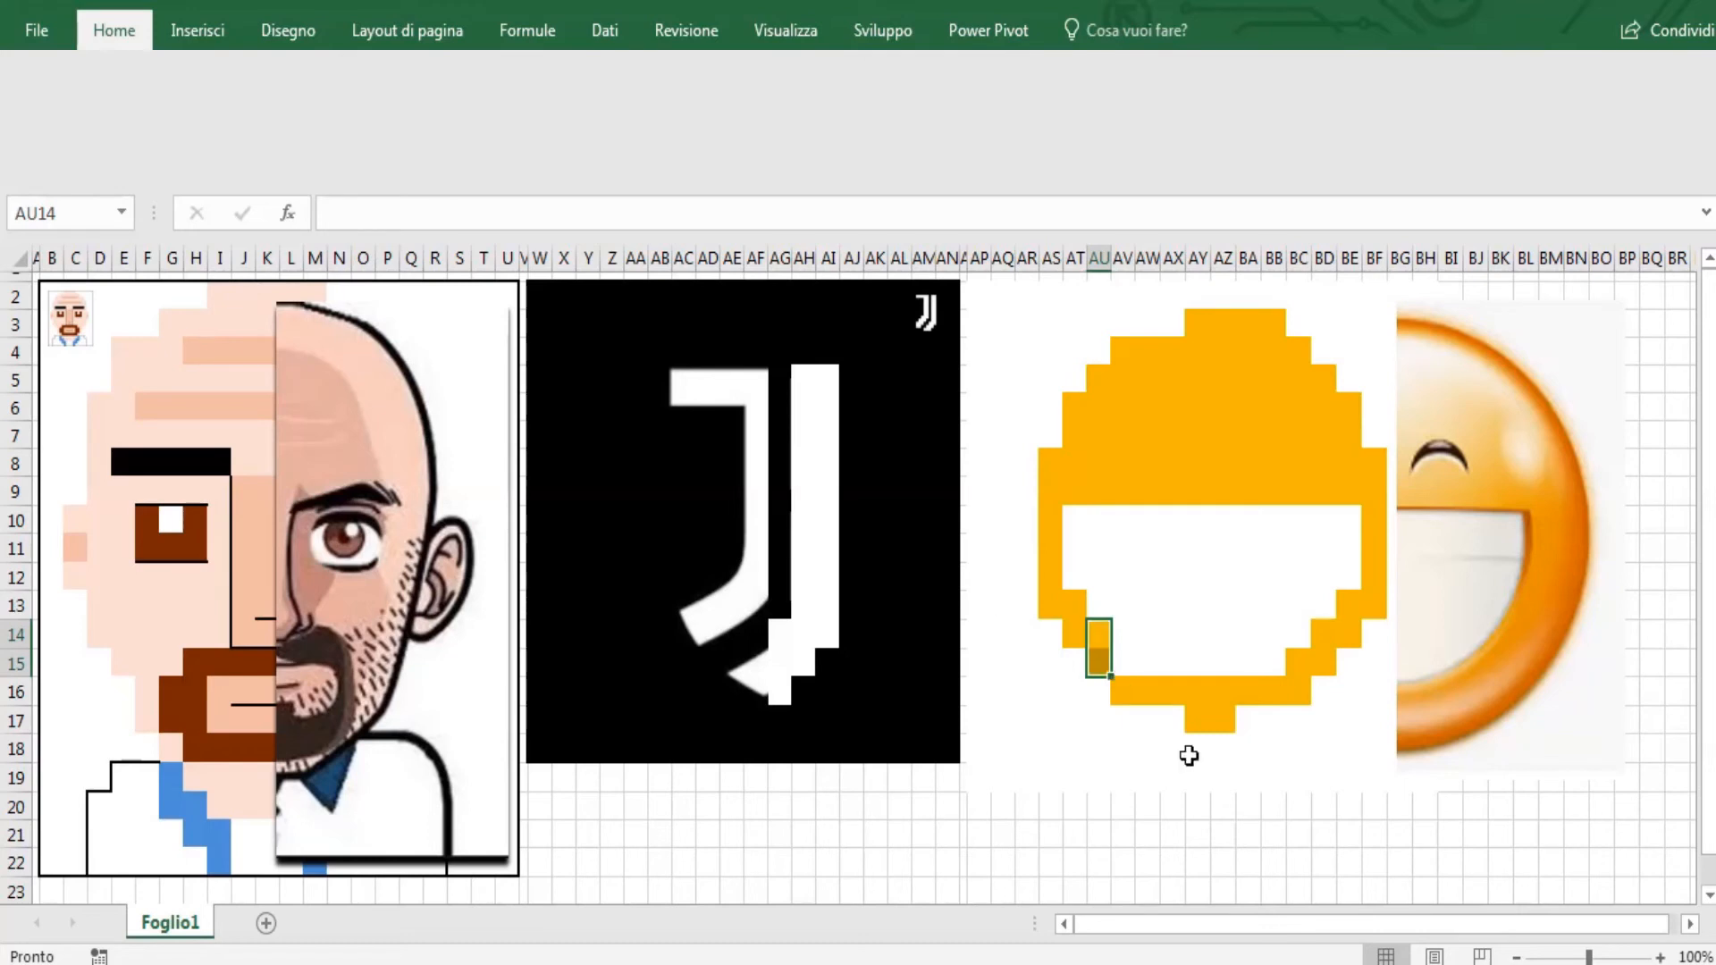
- Fill cells AV15, AX17 and BA17 with the same orange to even out the chin outline
click(1123, 660)
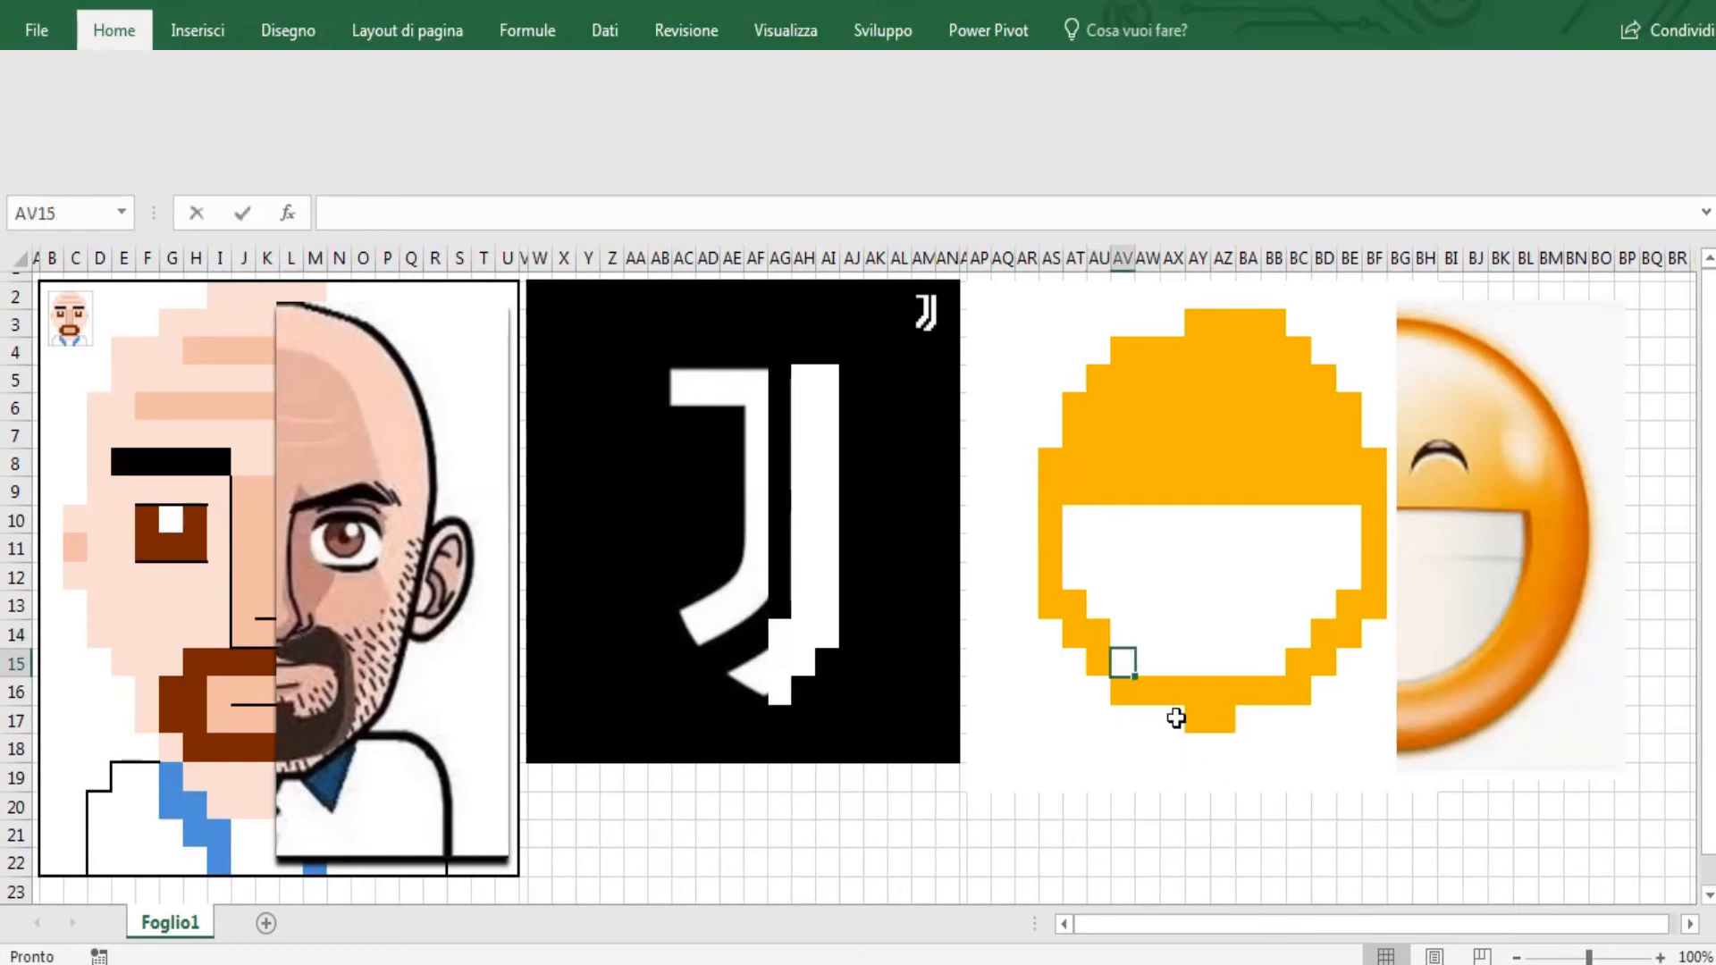
key(Right)
key(F4)
key(Down)
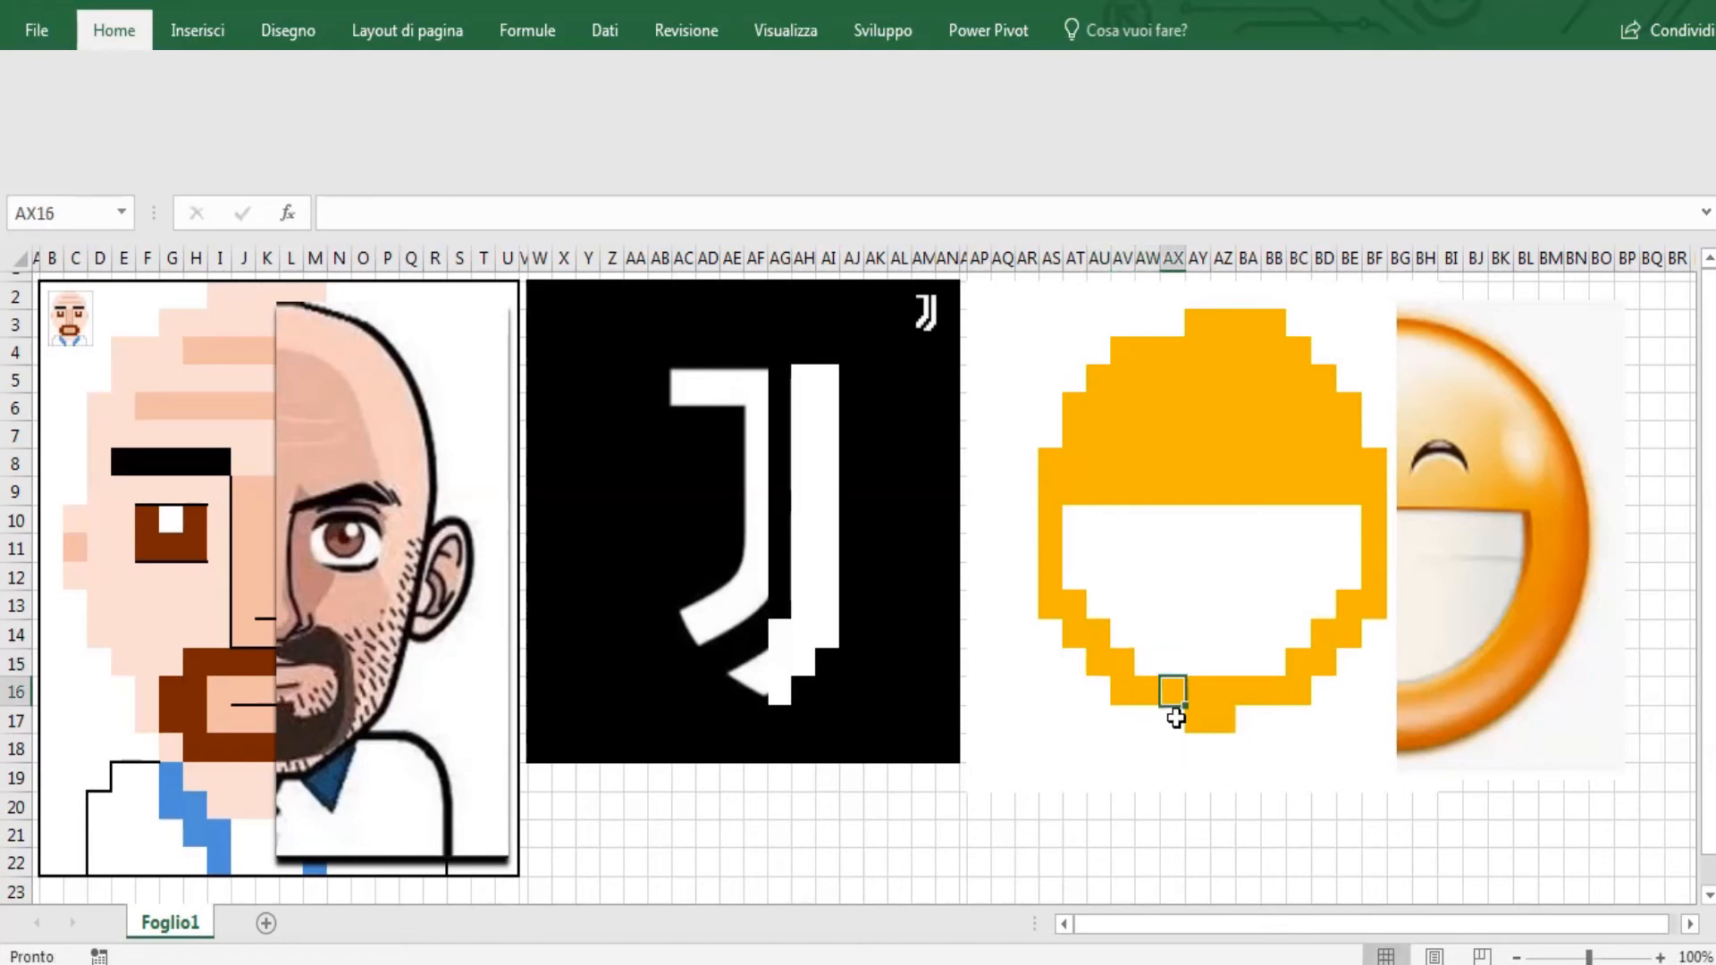
key(Down)
key(Right)
key(Right)
key(Right)
key(Right)
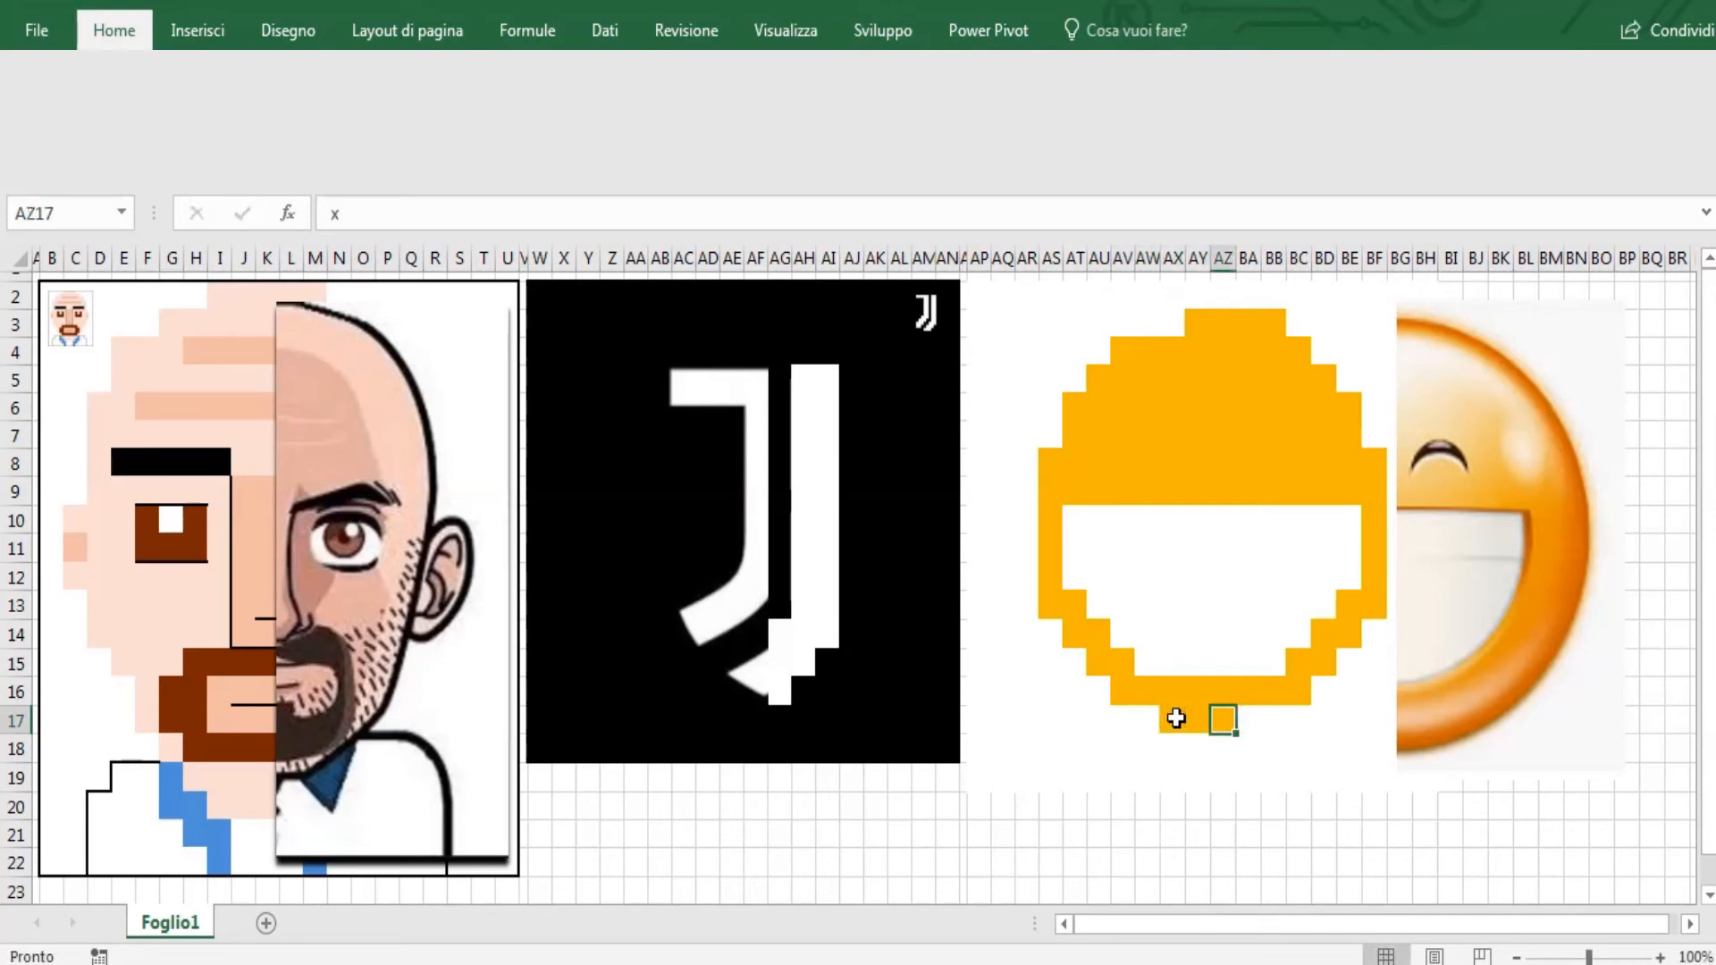
key(F4)
- Fill cells AW3 and AX3 with the same orange to make the top of the face symmetrical
key(Left)
key(Left)
key(Left)
key(Left)
key(Up)
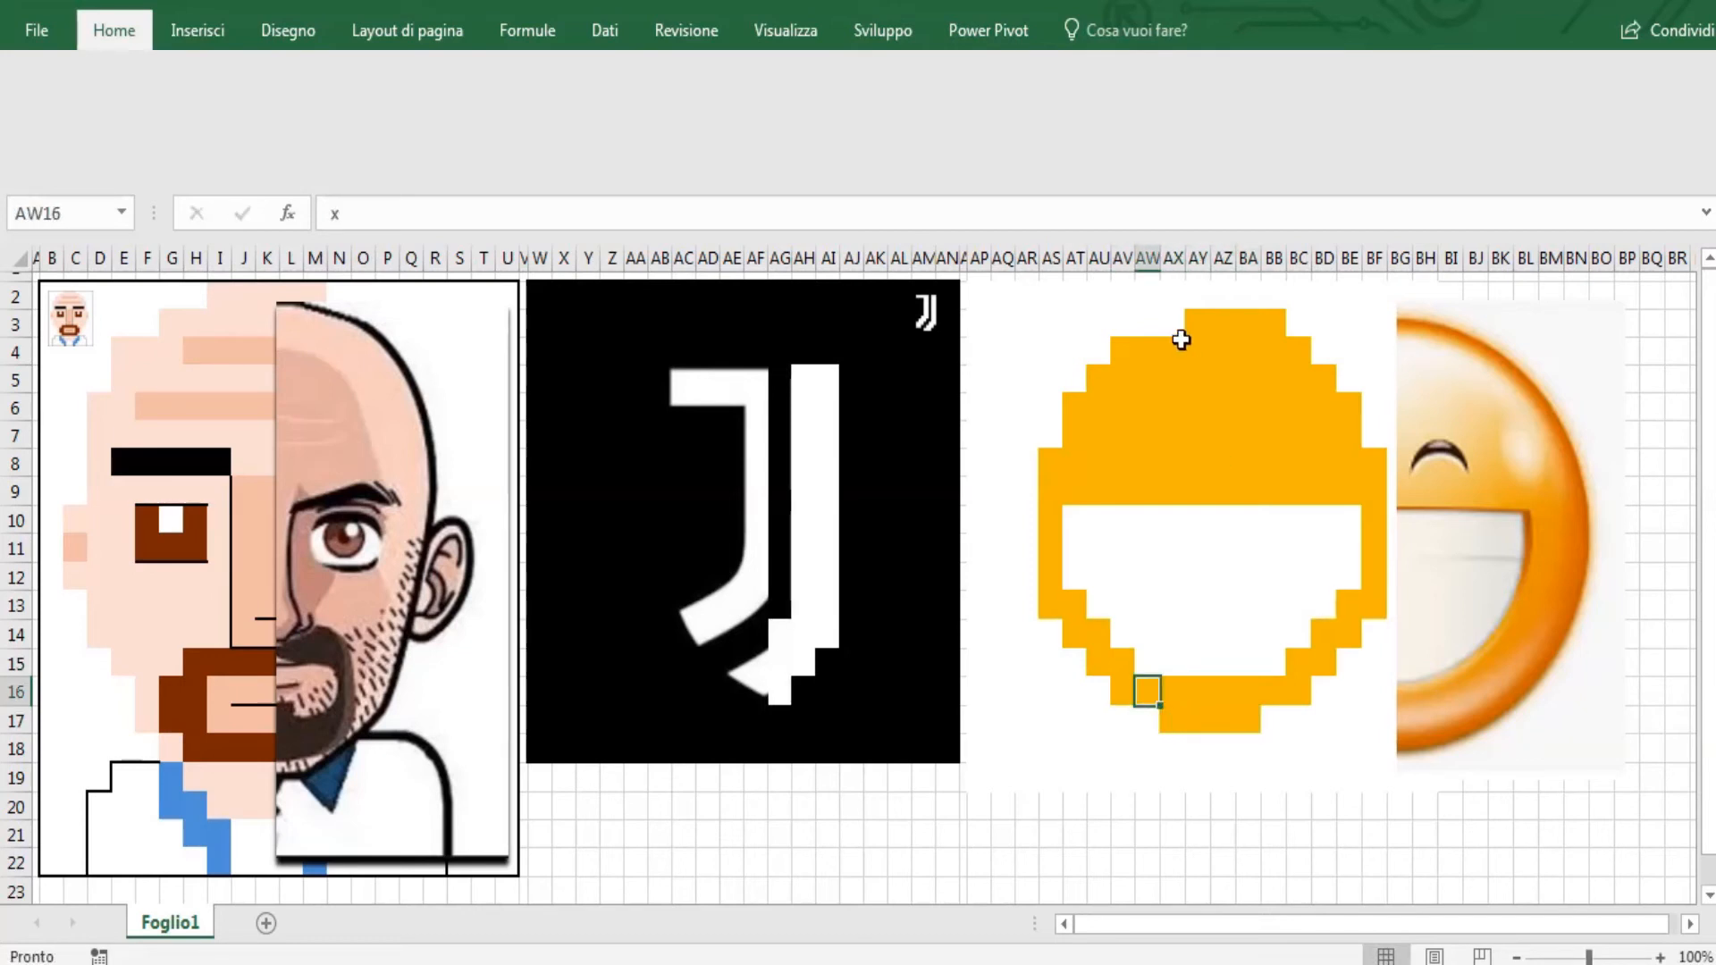
click(1151, 325)
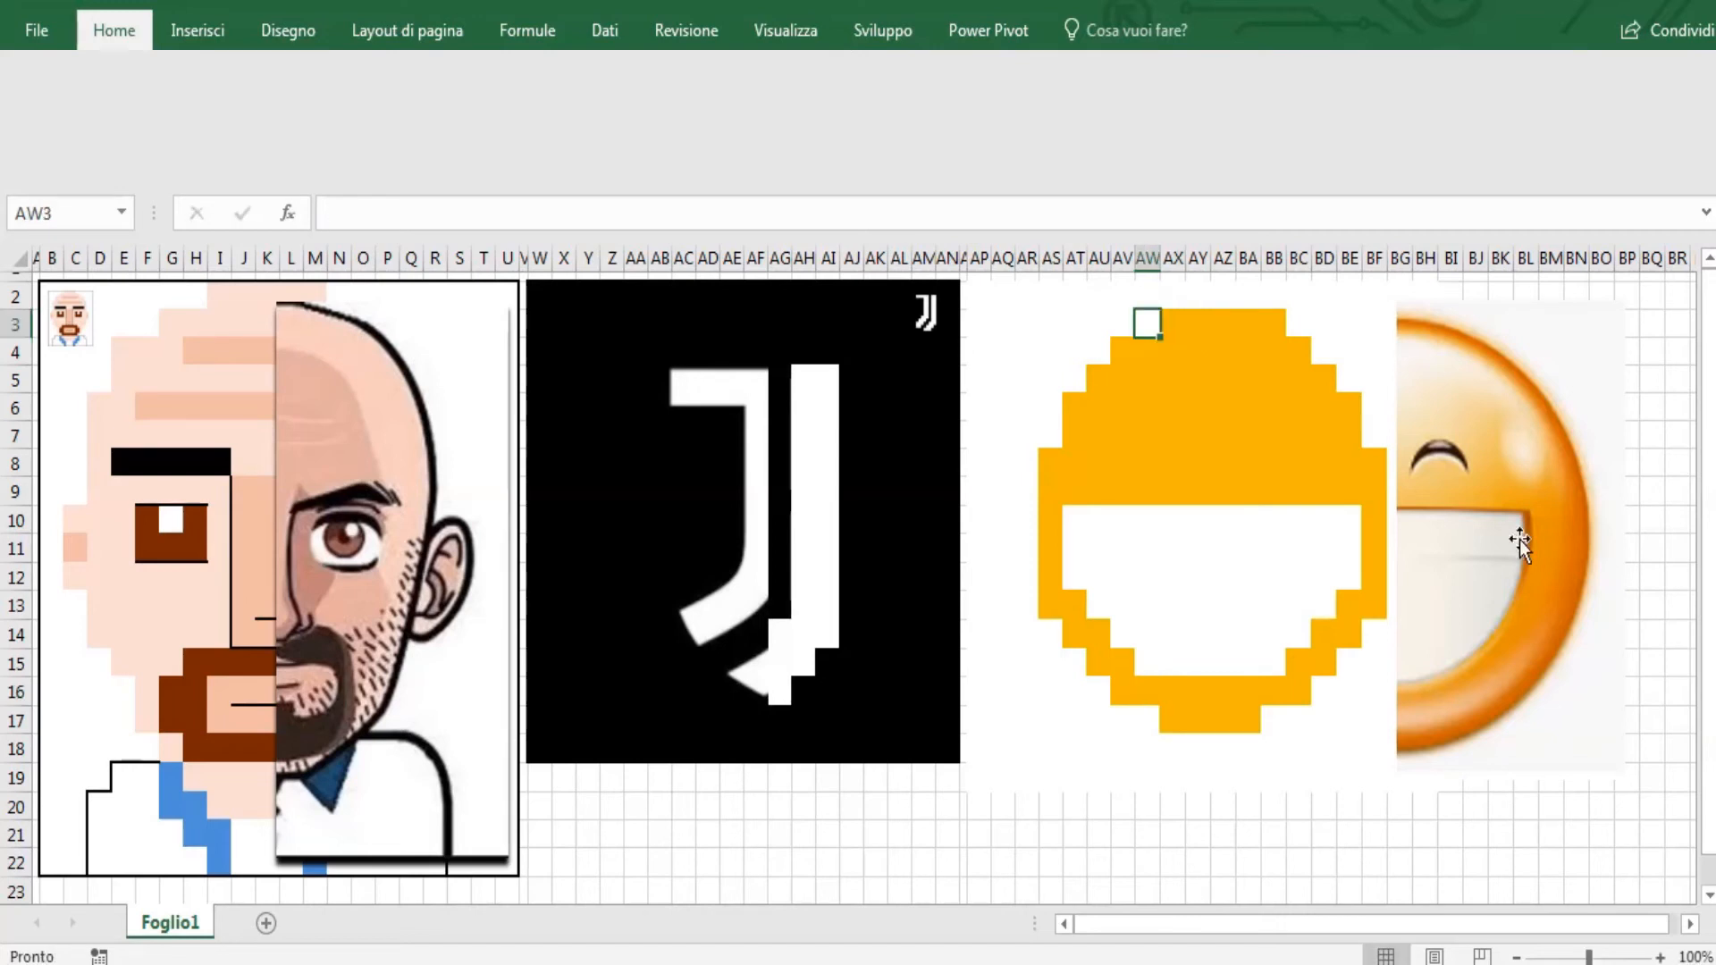
key(Right)
key(Right)
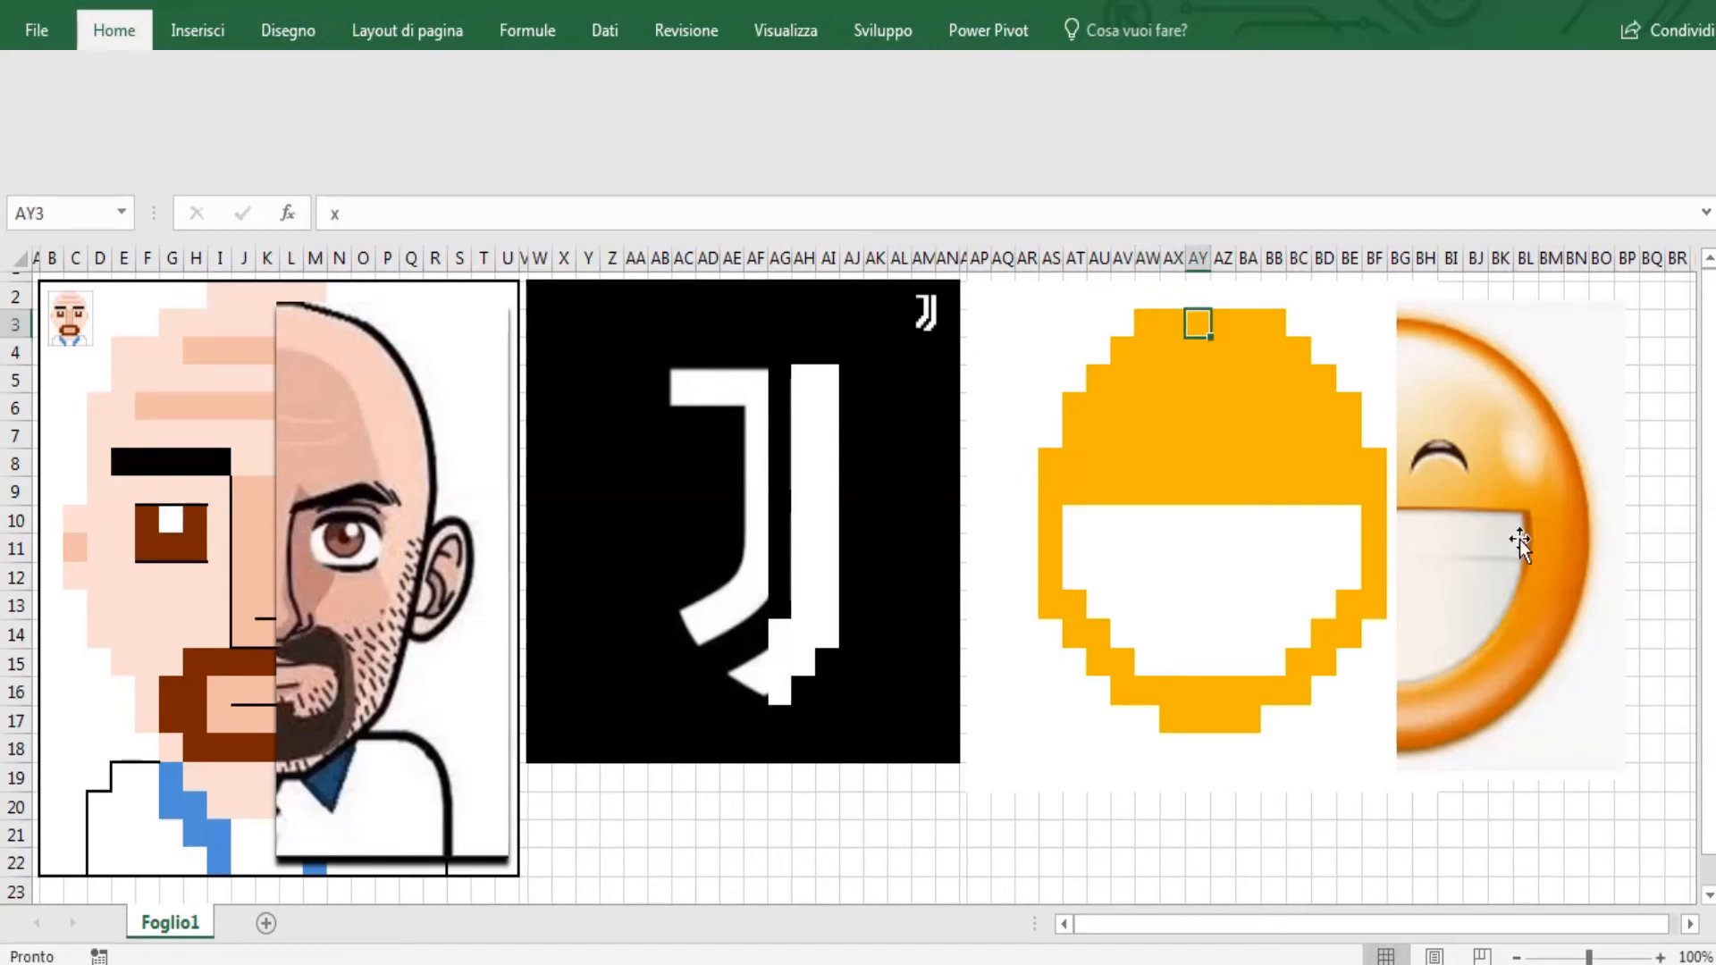
- Move the smiley picture back over the right half of the coloured face and select cell AV7
drag(1520, 540, 1351, 518)
click(1123, 454)
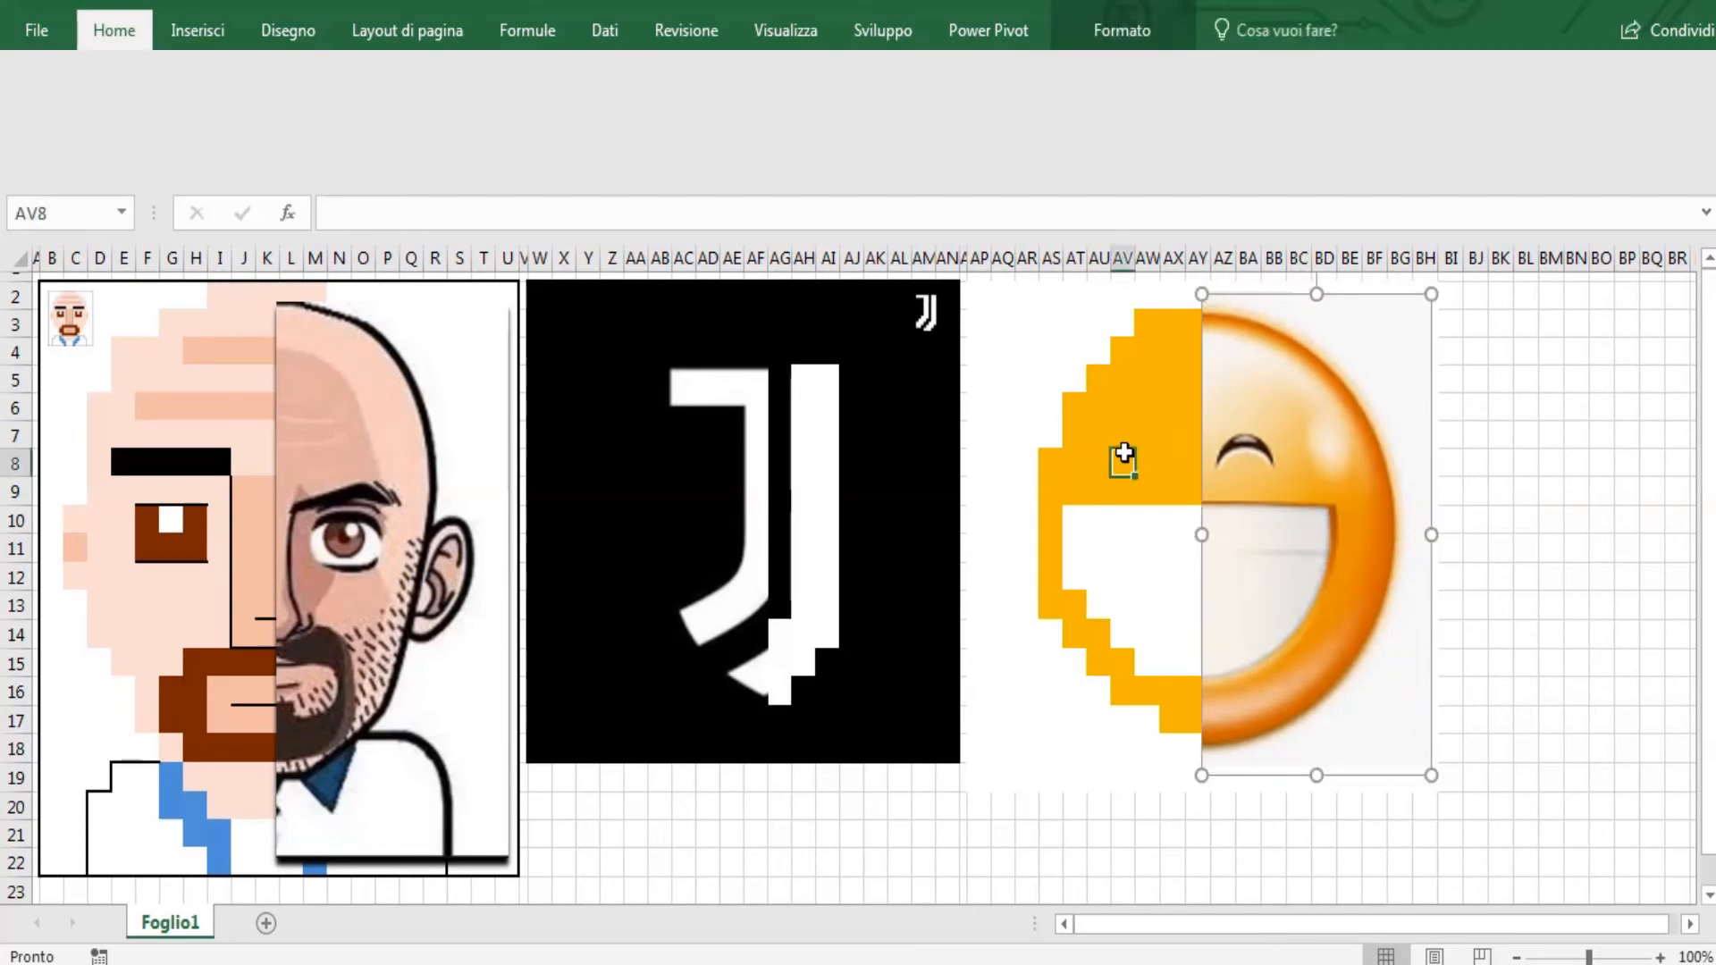
click(1123, 438)
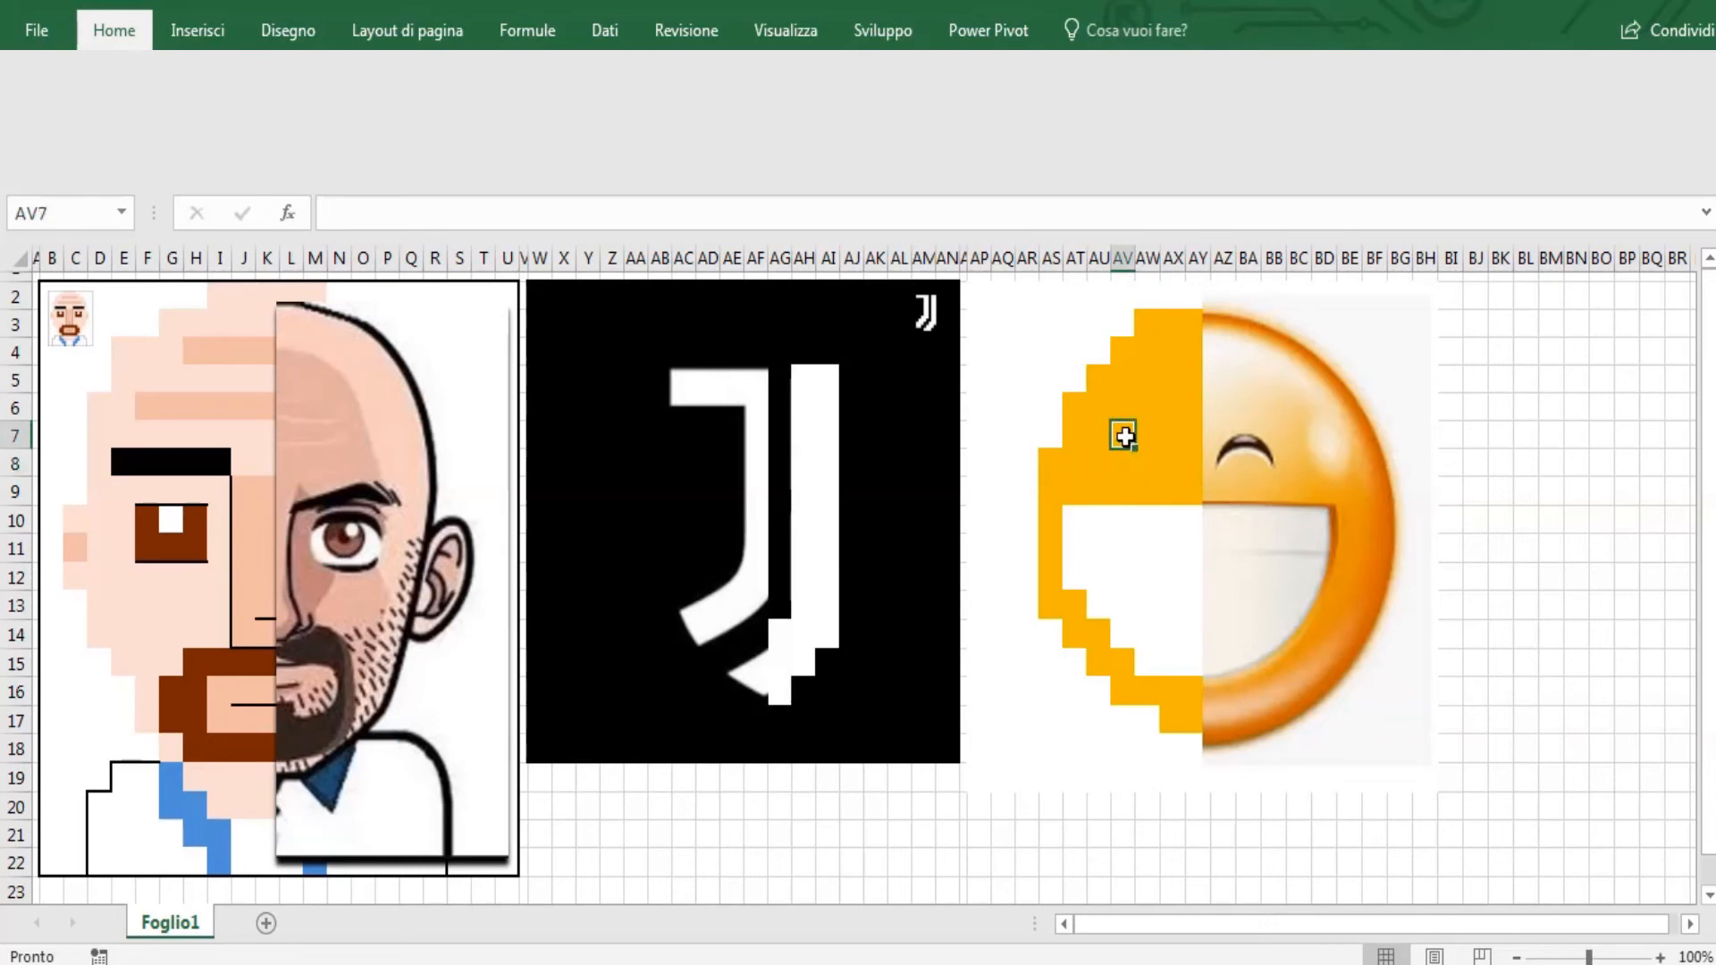
- Fill cells AV7:AW7 with black to form the smiley's first eye
drag(1124, 435, 1149, 435)
click(320, 195)
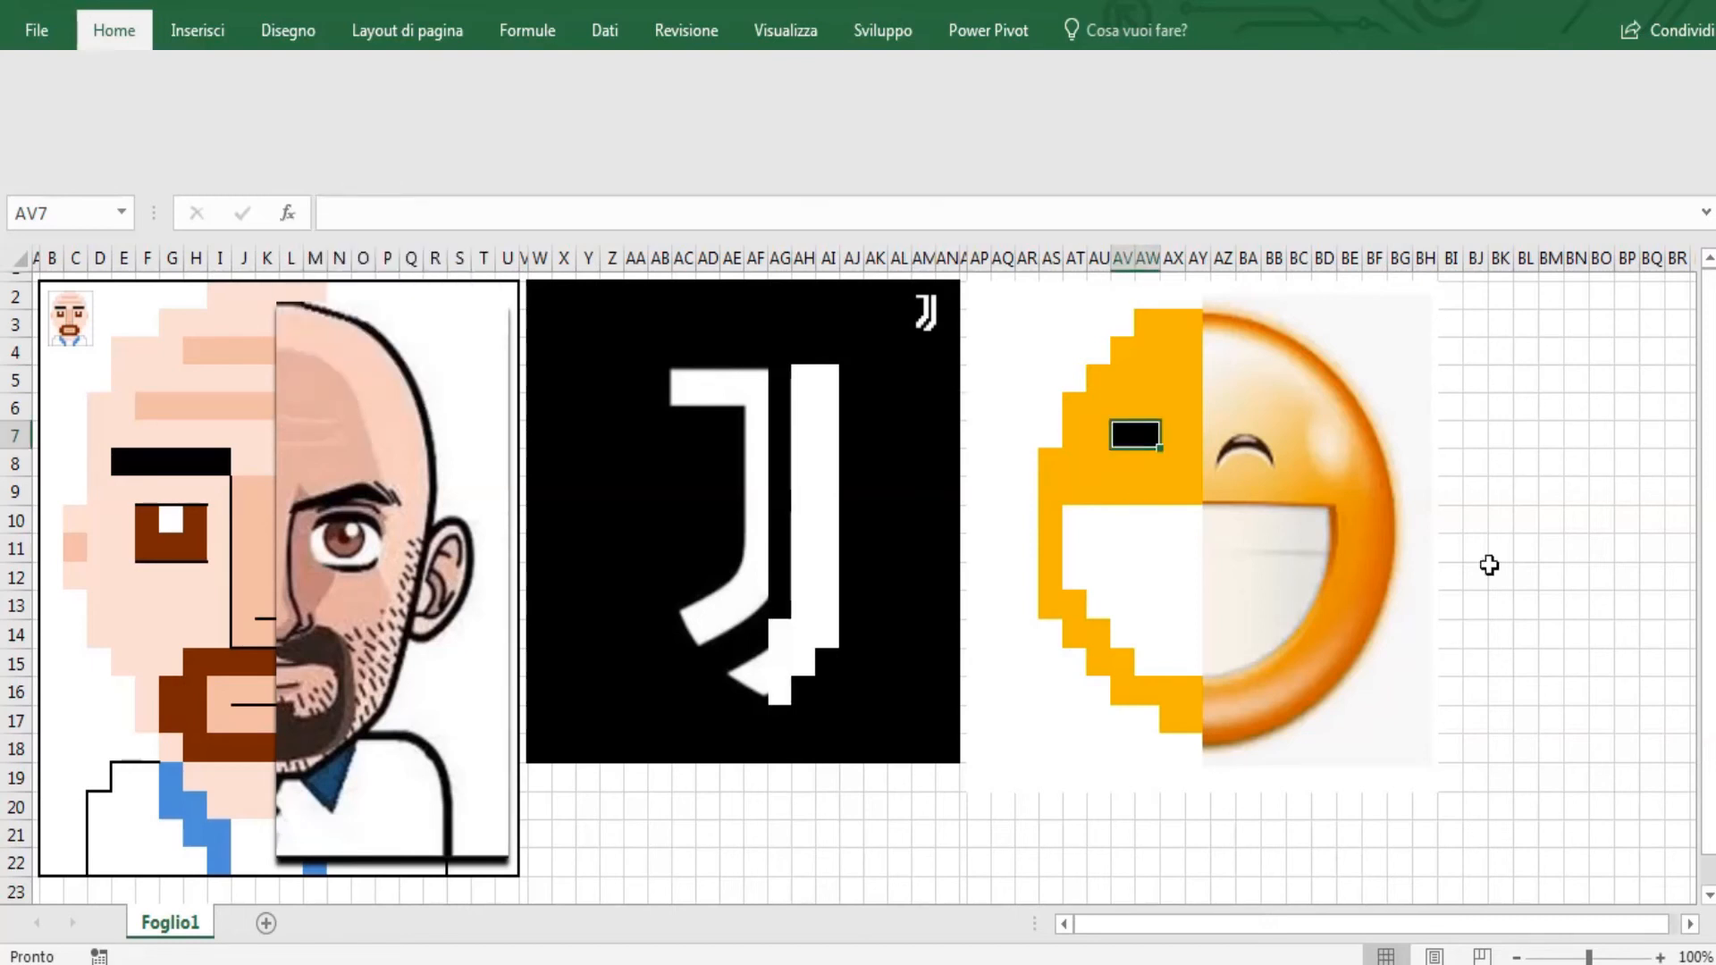
key(Right)
key(Right)
key(Right)
key(Right)
key(Right)
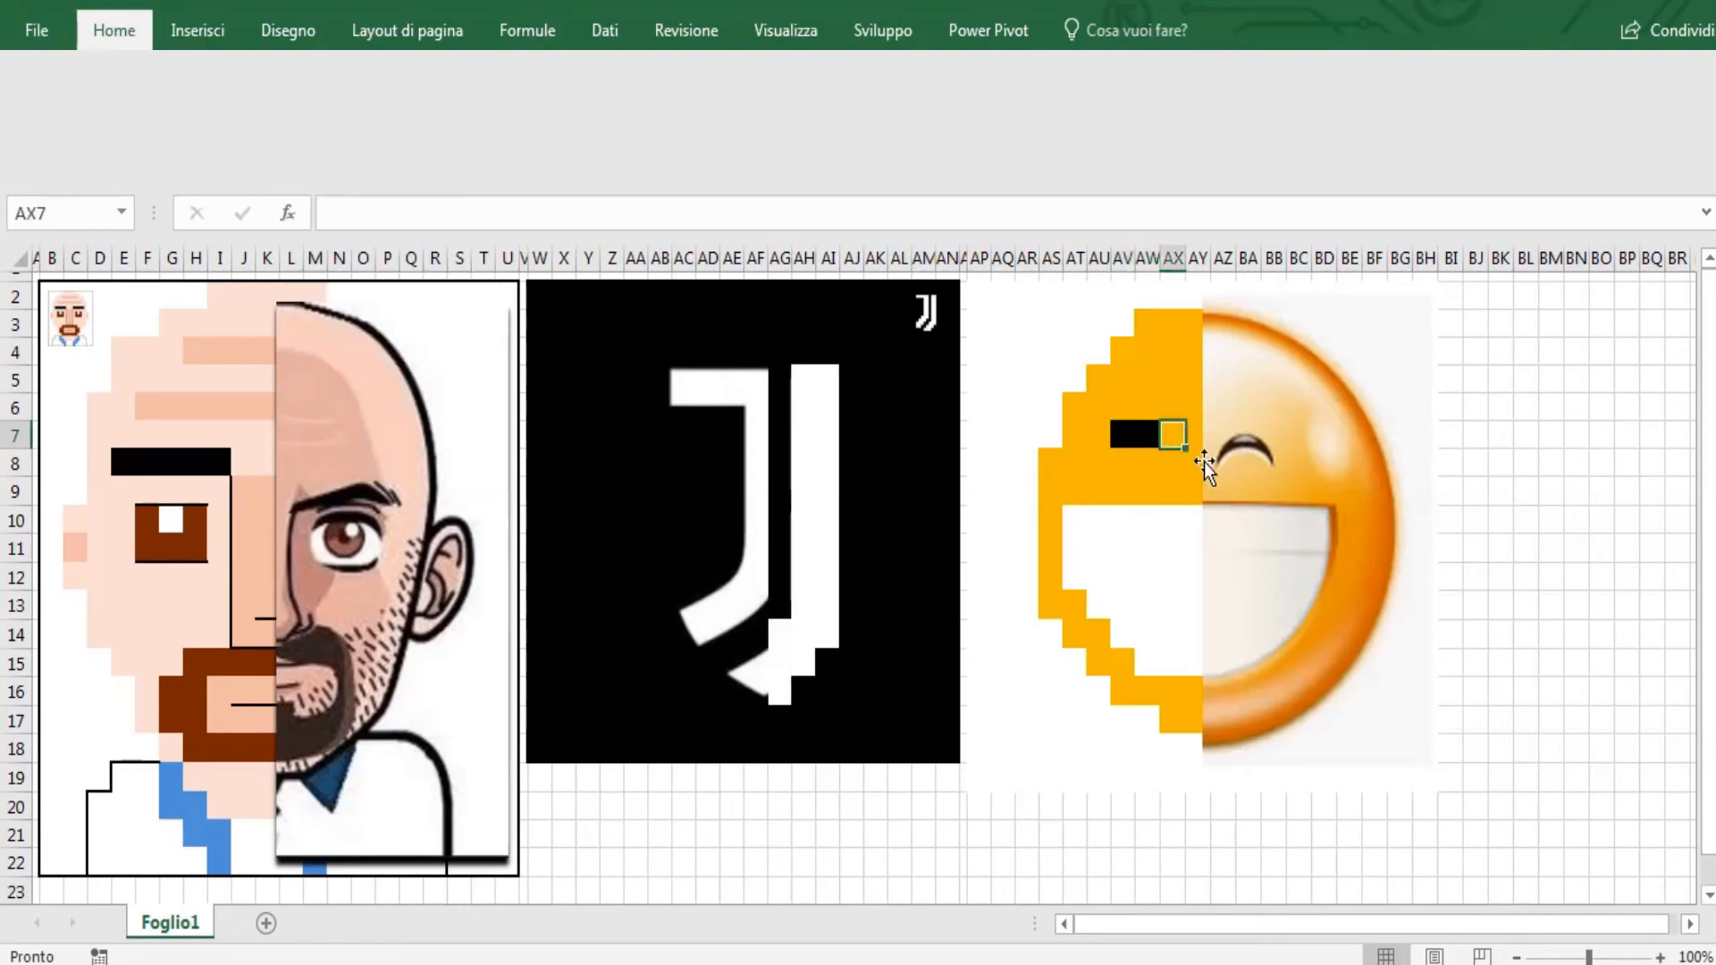
key(Right)
text(x)
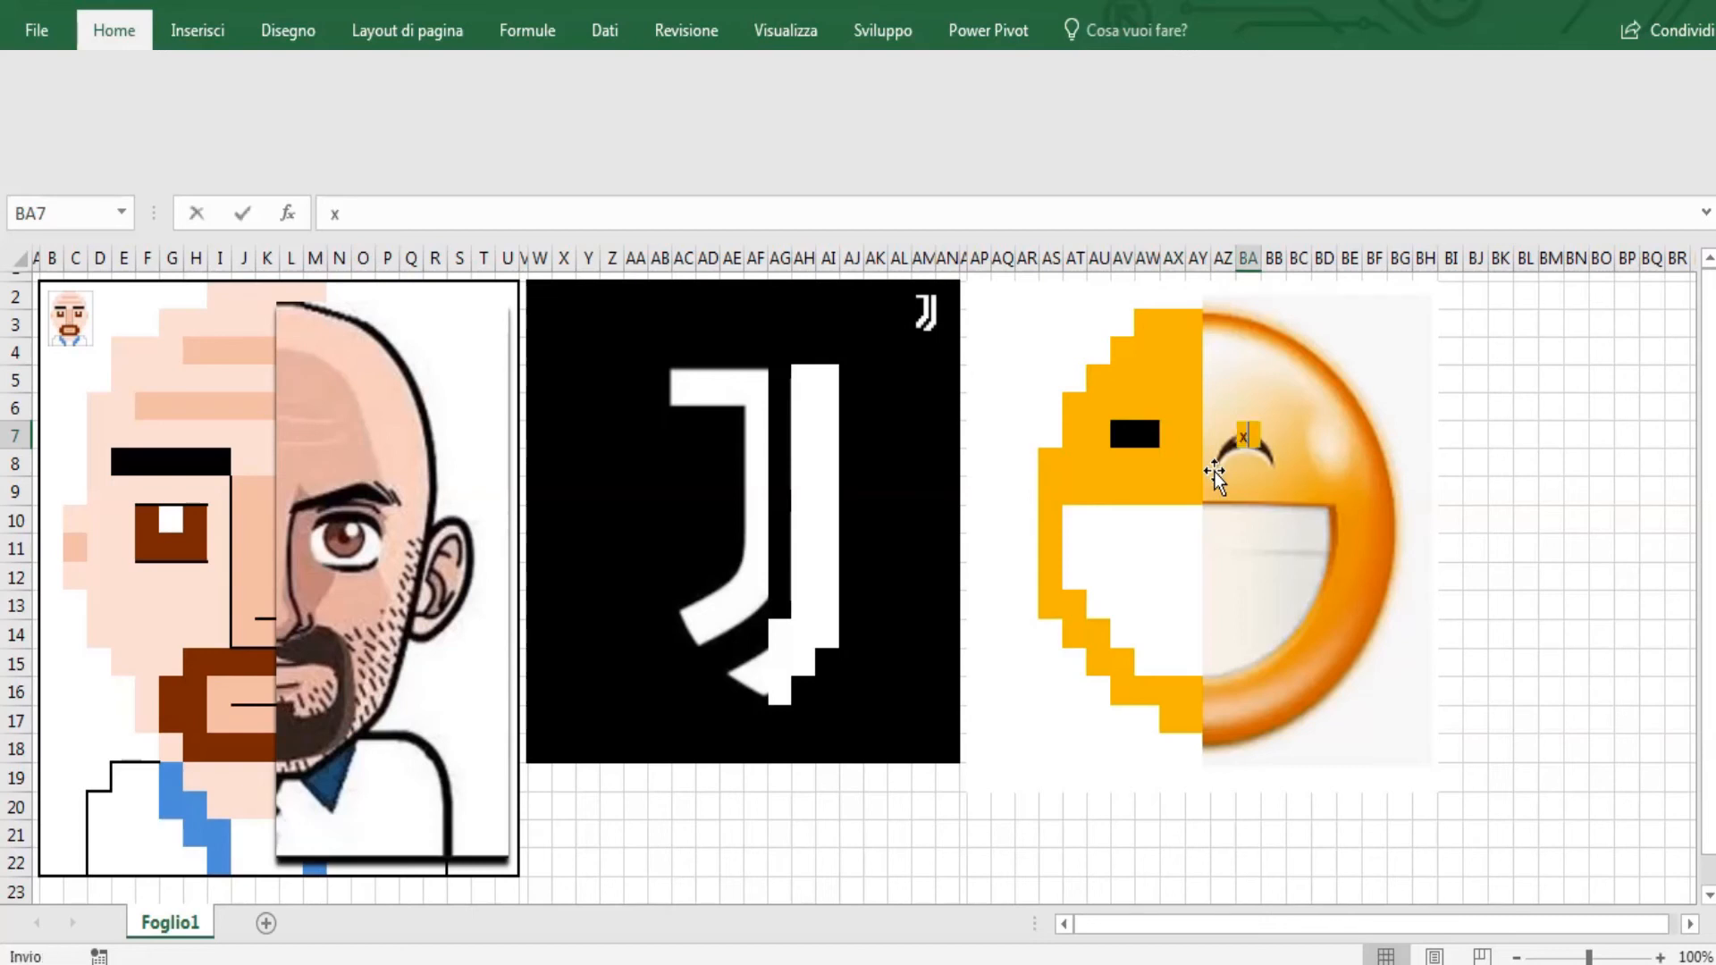
key(BackSpace)
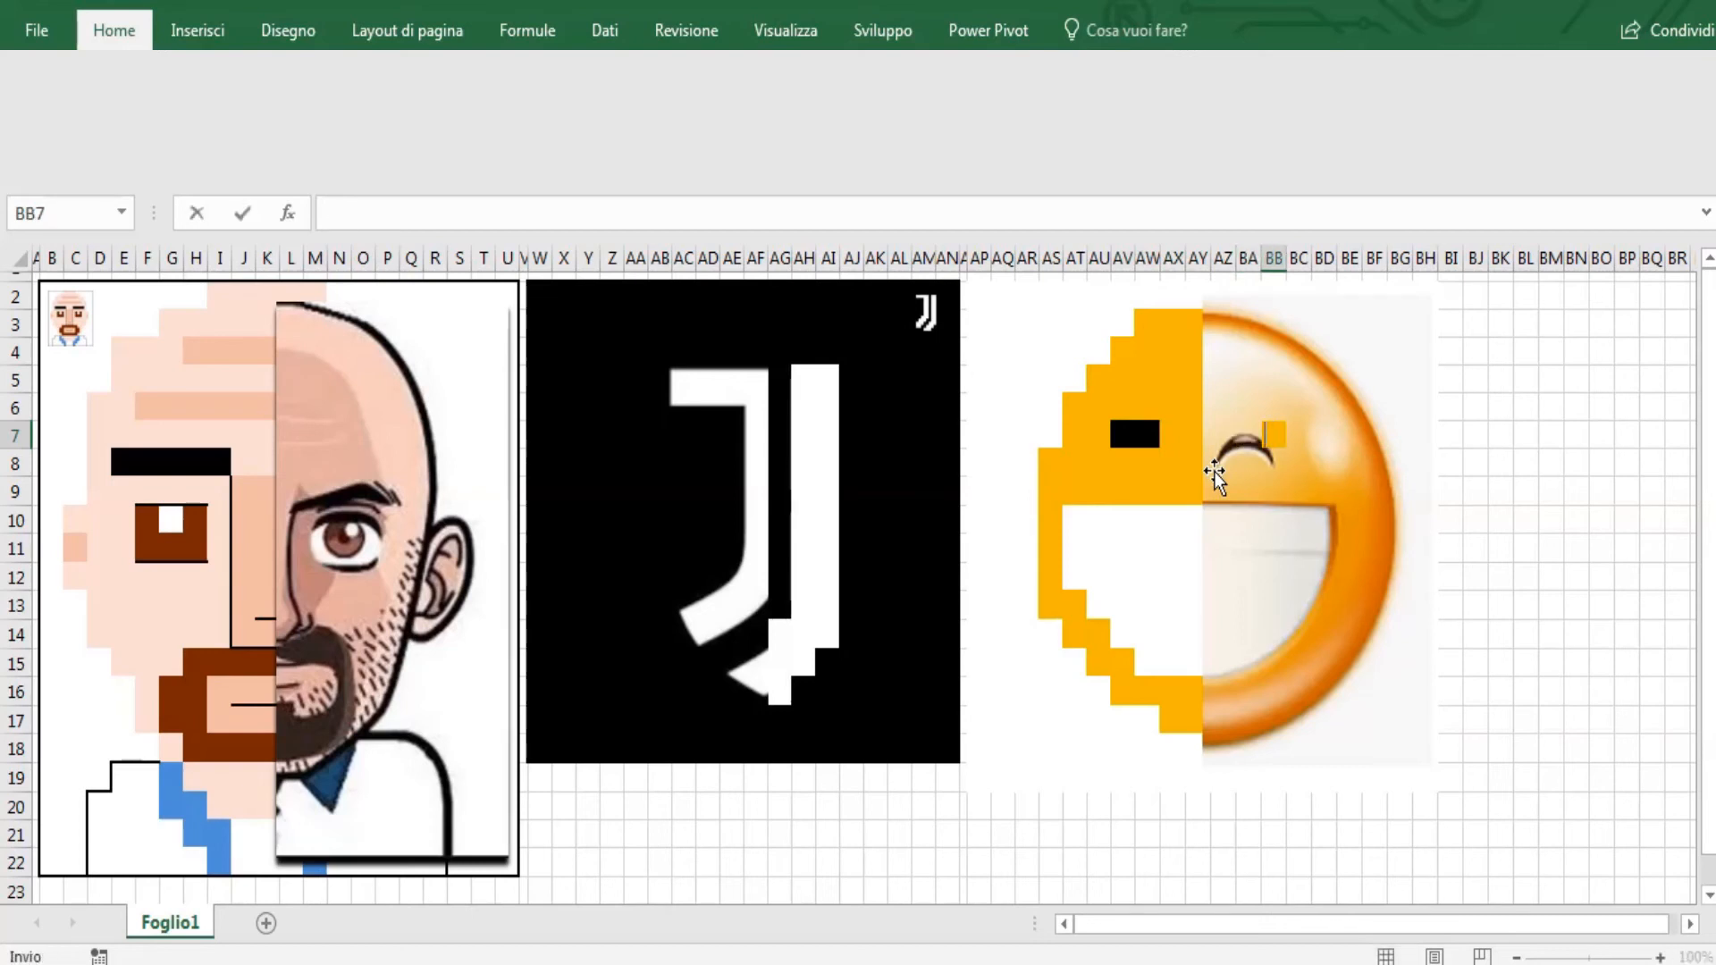
key(Left)
- Move the smiley picture clear of the drawing and fill cells BA7:BB7 with black for the second eye
drag(1213, 470, 1424, 473)
drag(1258, 435, 1246, 438)
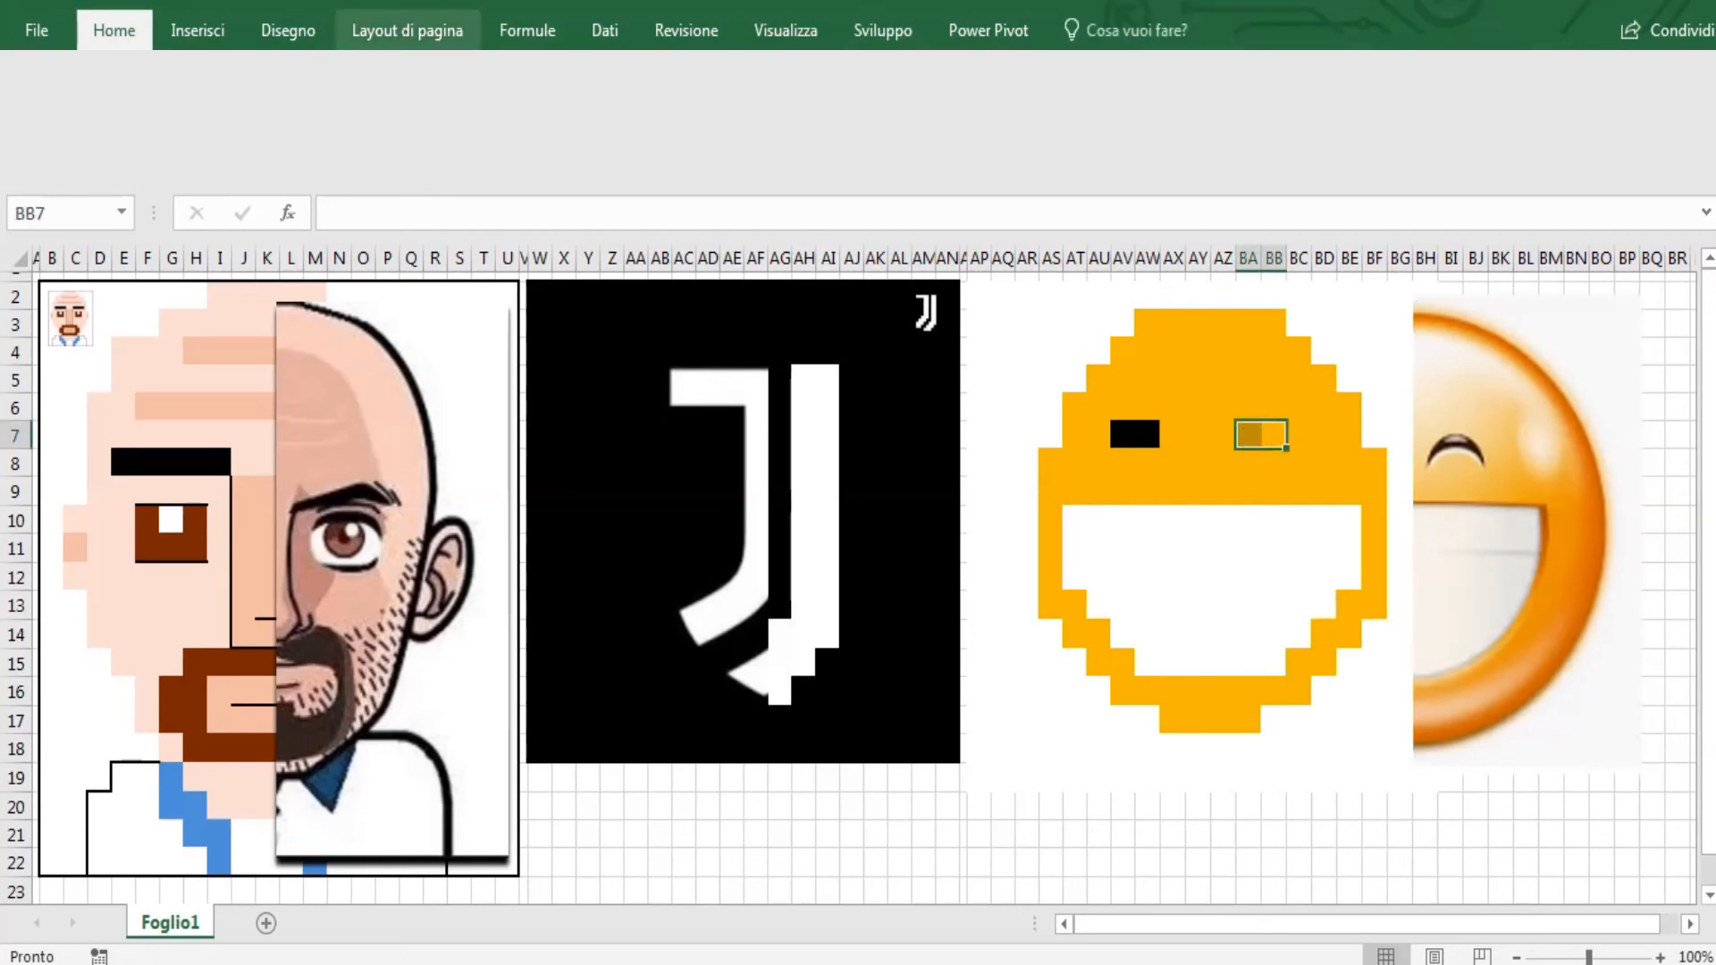
click(308, 114)
click(1349, 834)
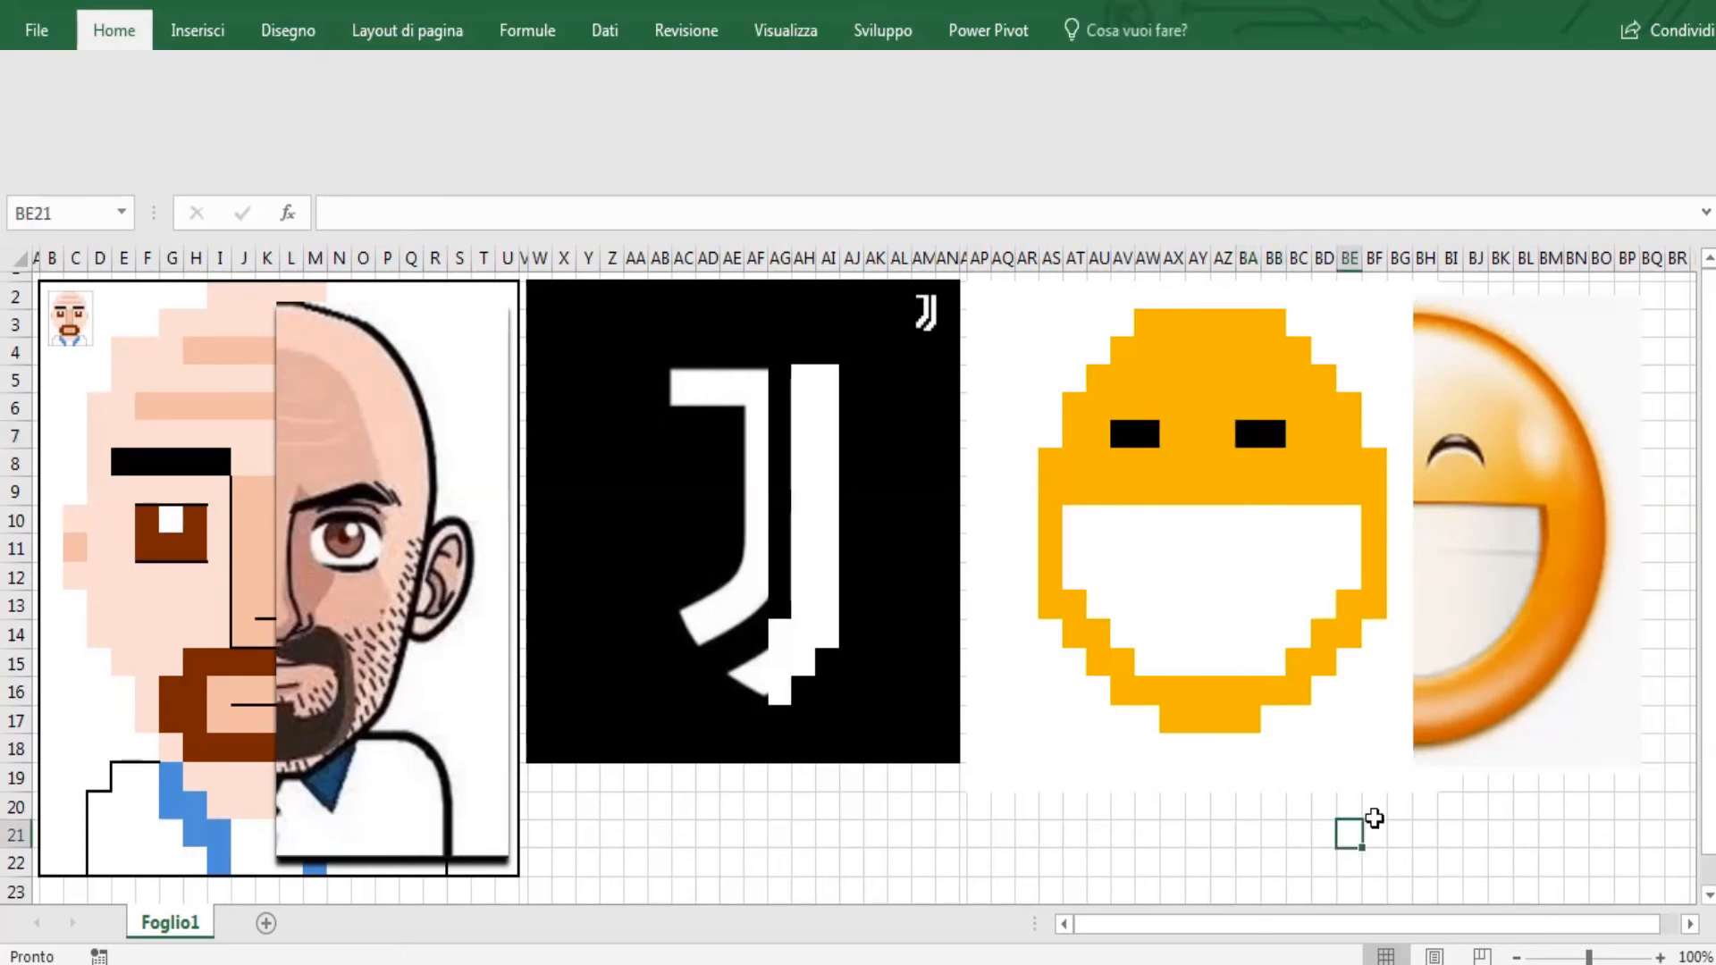
mouse_move(1557, 548)
mouse_down()
mouse_move(1310, 536)
mouse_move(1338, 518)
mouse_move(1333, 532)
mouse_move(1397, 536)
mouse_move(1584, 532)
mouse_up()
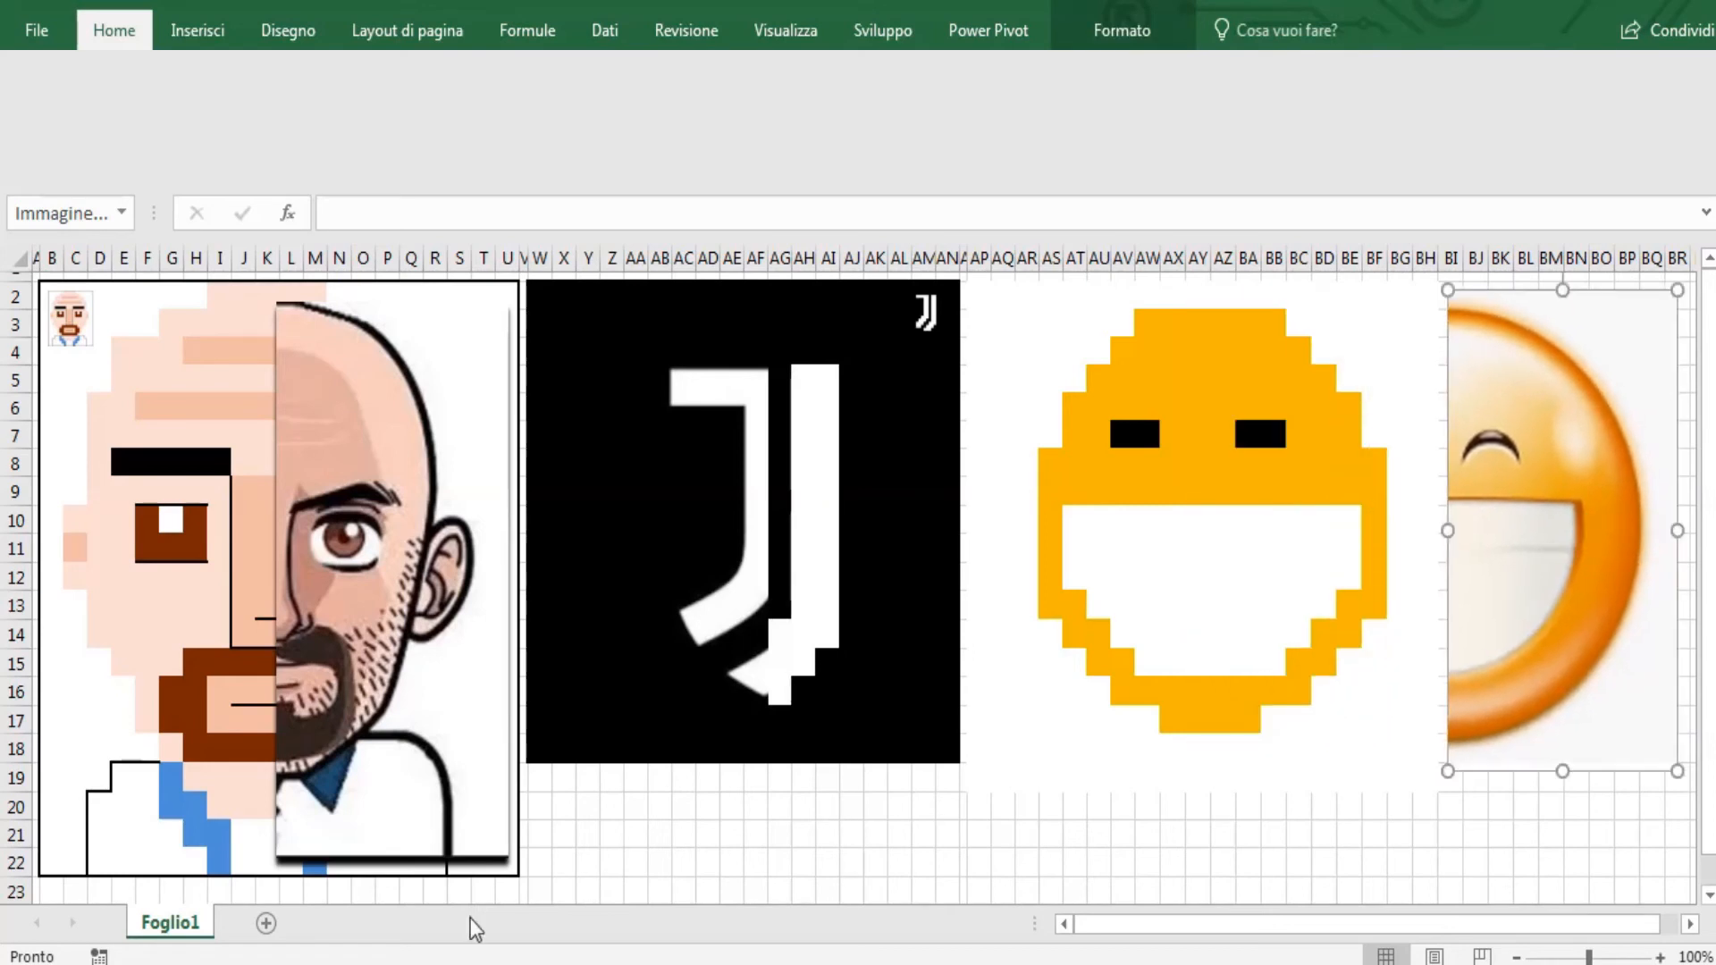
- Capture the smiley drawing with Strumento di cattura, paste it into the sheet and place it as a small thumbnail beside the smiley's forehead
click(588, 862)
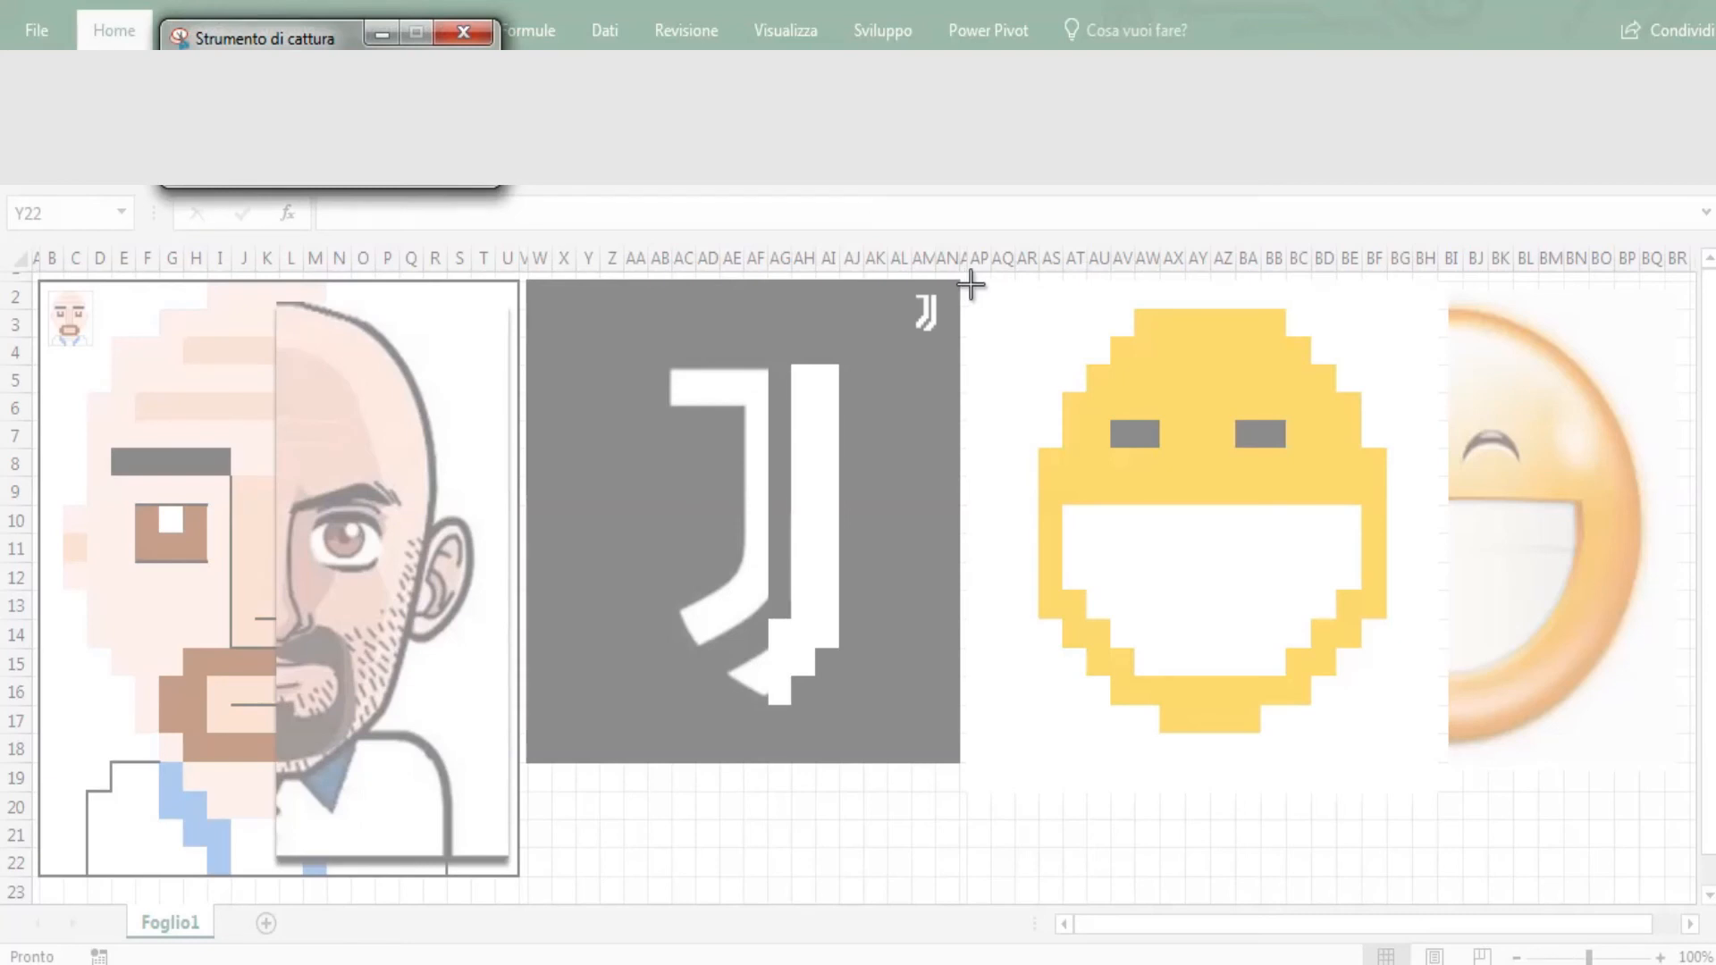
drag(970, 284, 1434, 773)
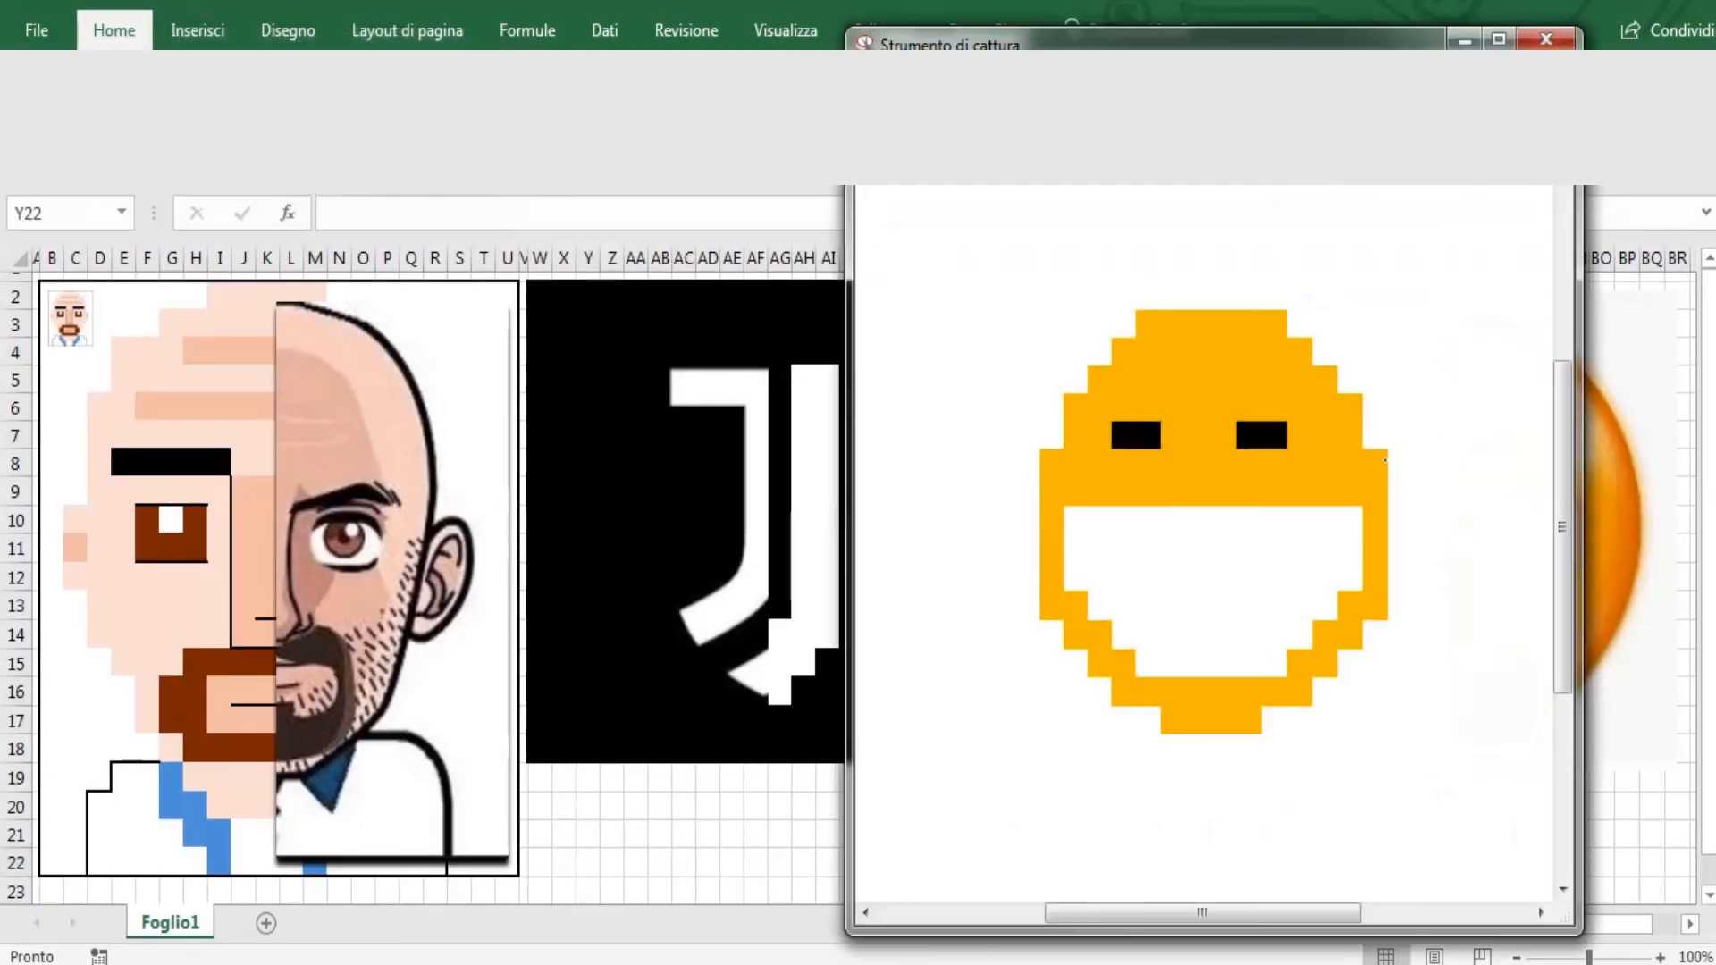
click(1559, 42)
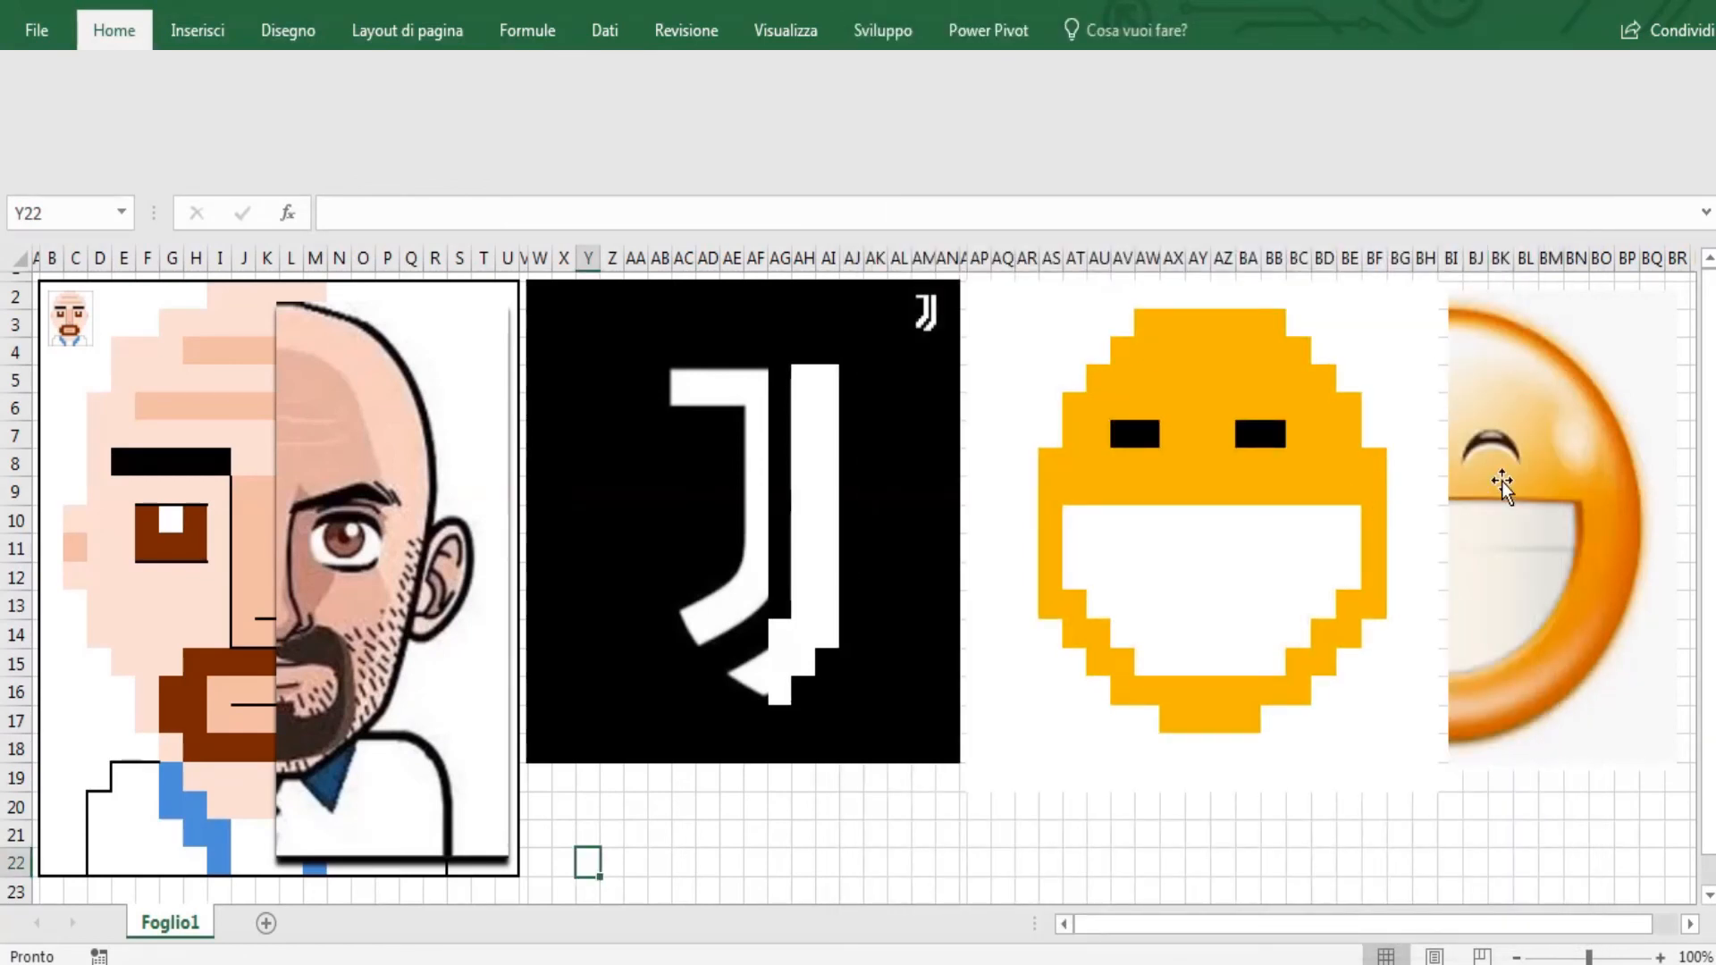
click(894, 828)
right_click(893, 828)
click(938, 358)
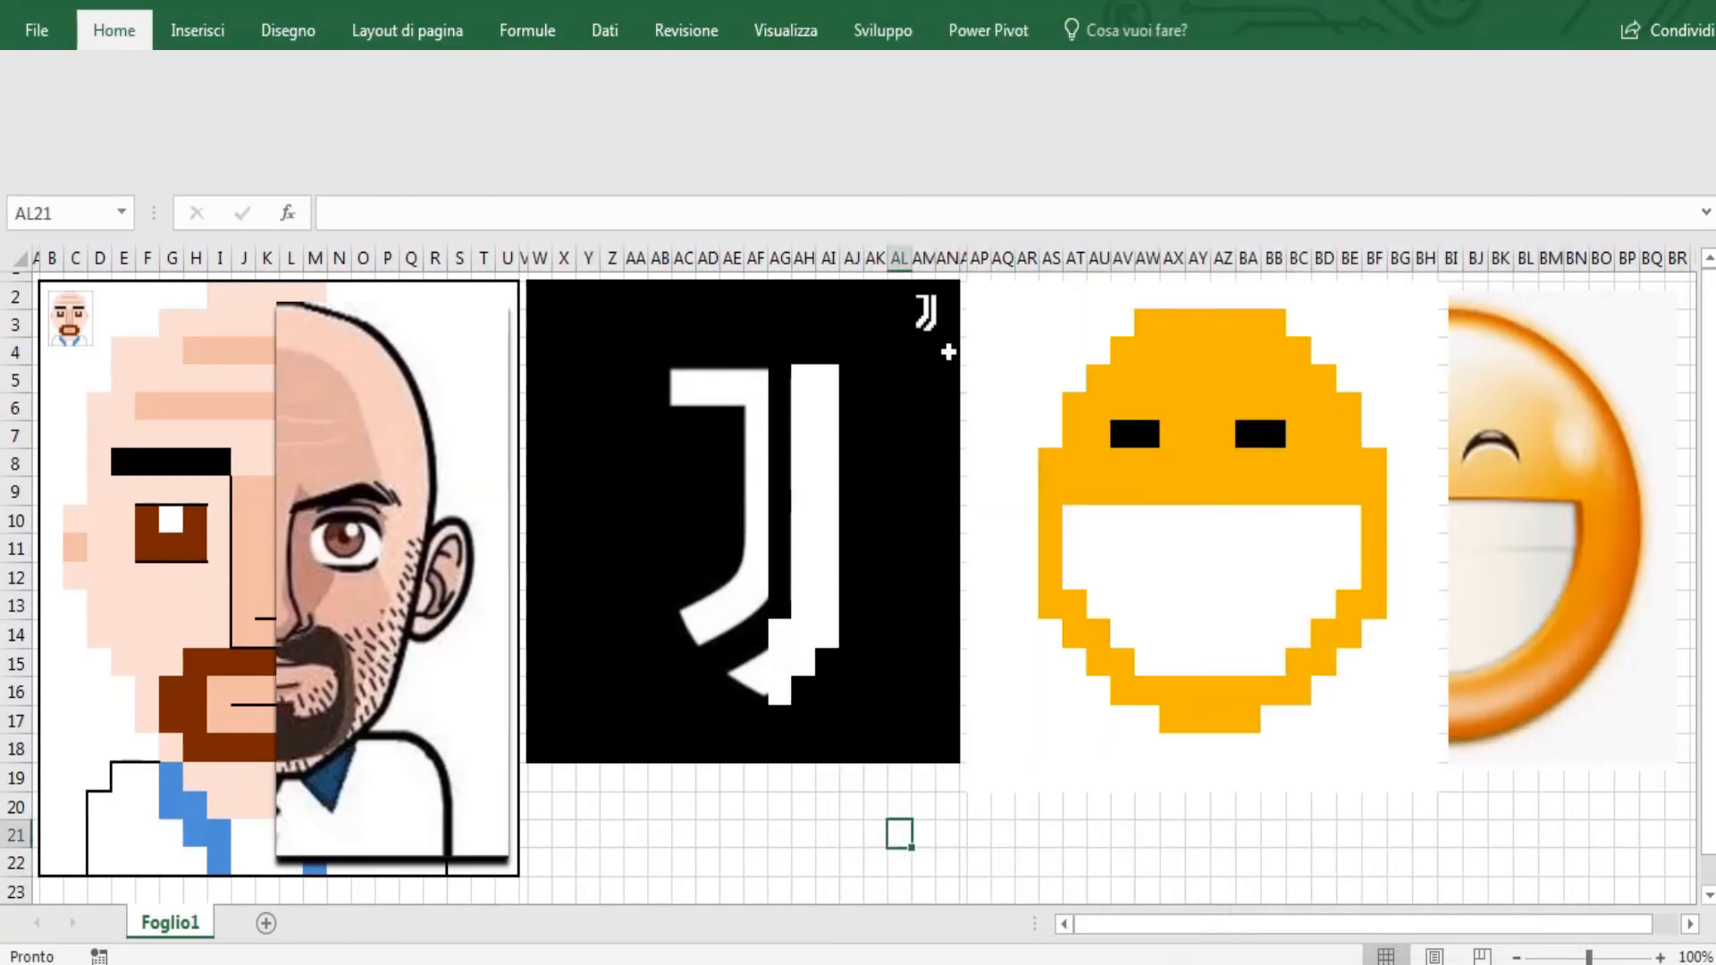
drag(1094, 779, 976, 313)
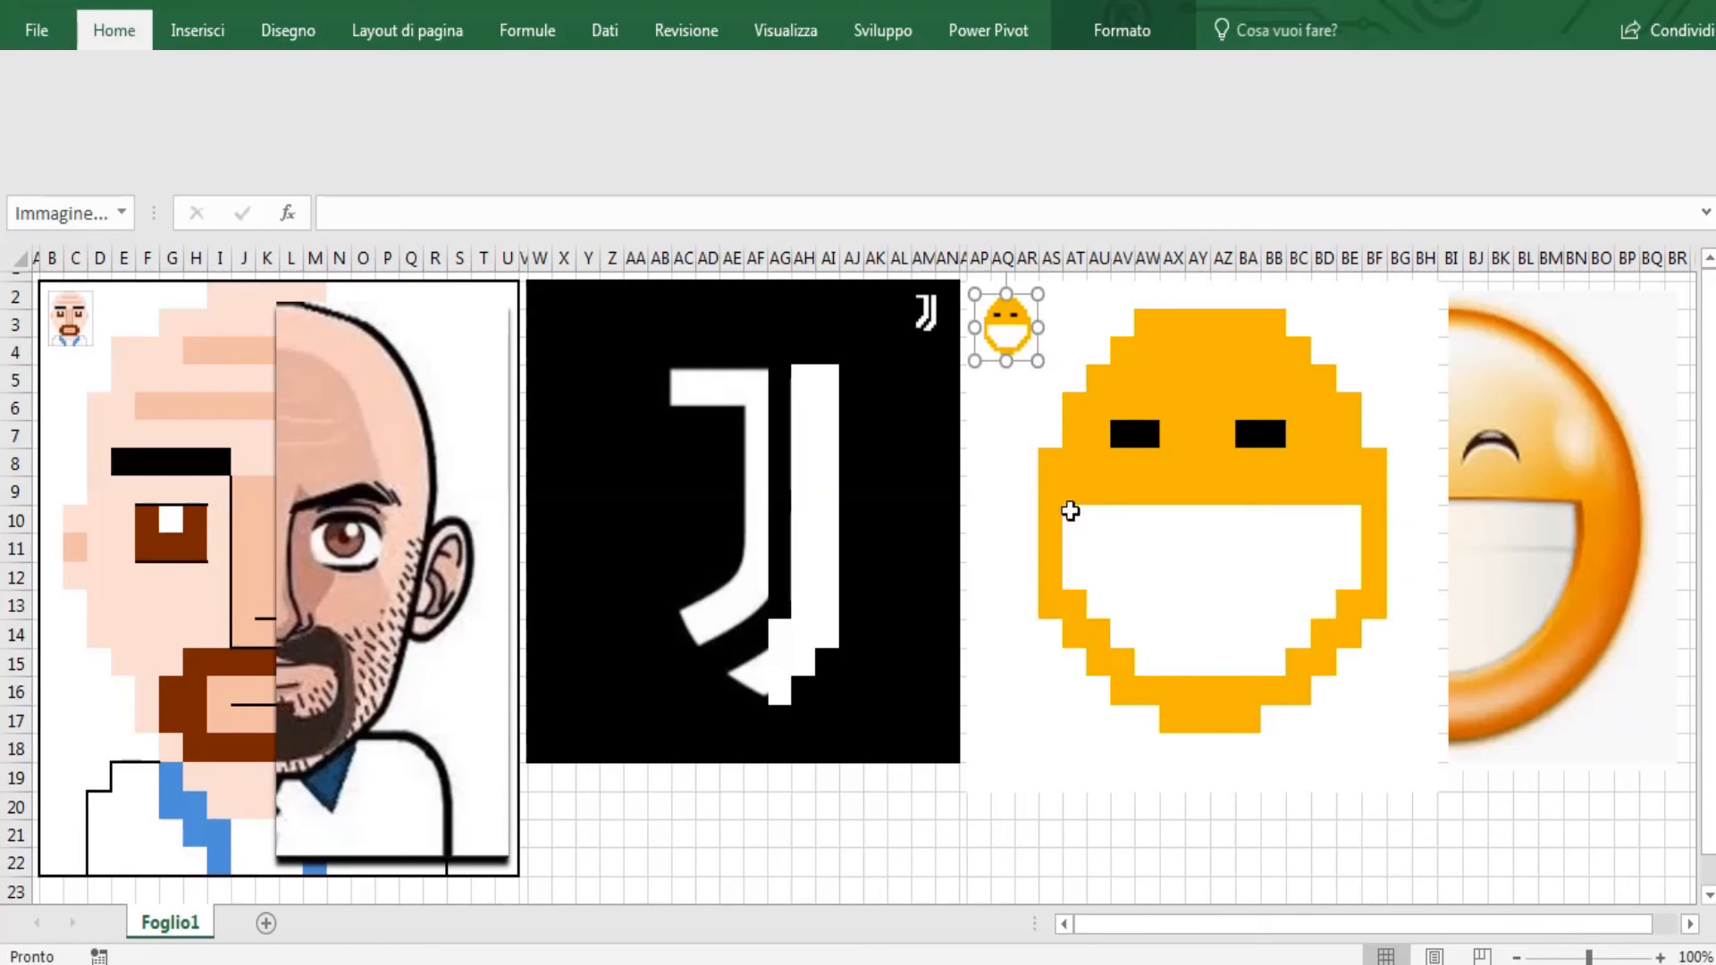
- Fill cells AT10:AT12 and BE10:BE12 with the face's orange to narrow the mouth on both sides
drag(1071, 511, 1065, 583)
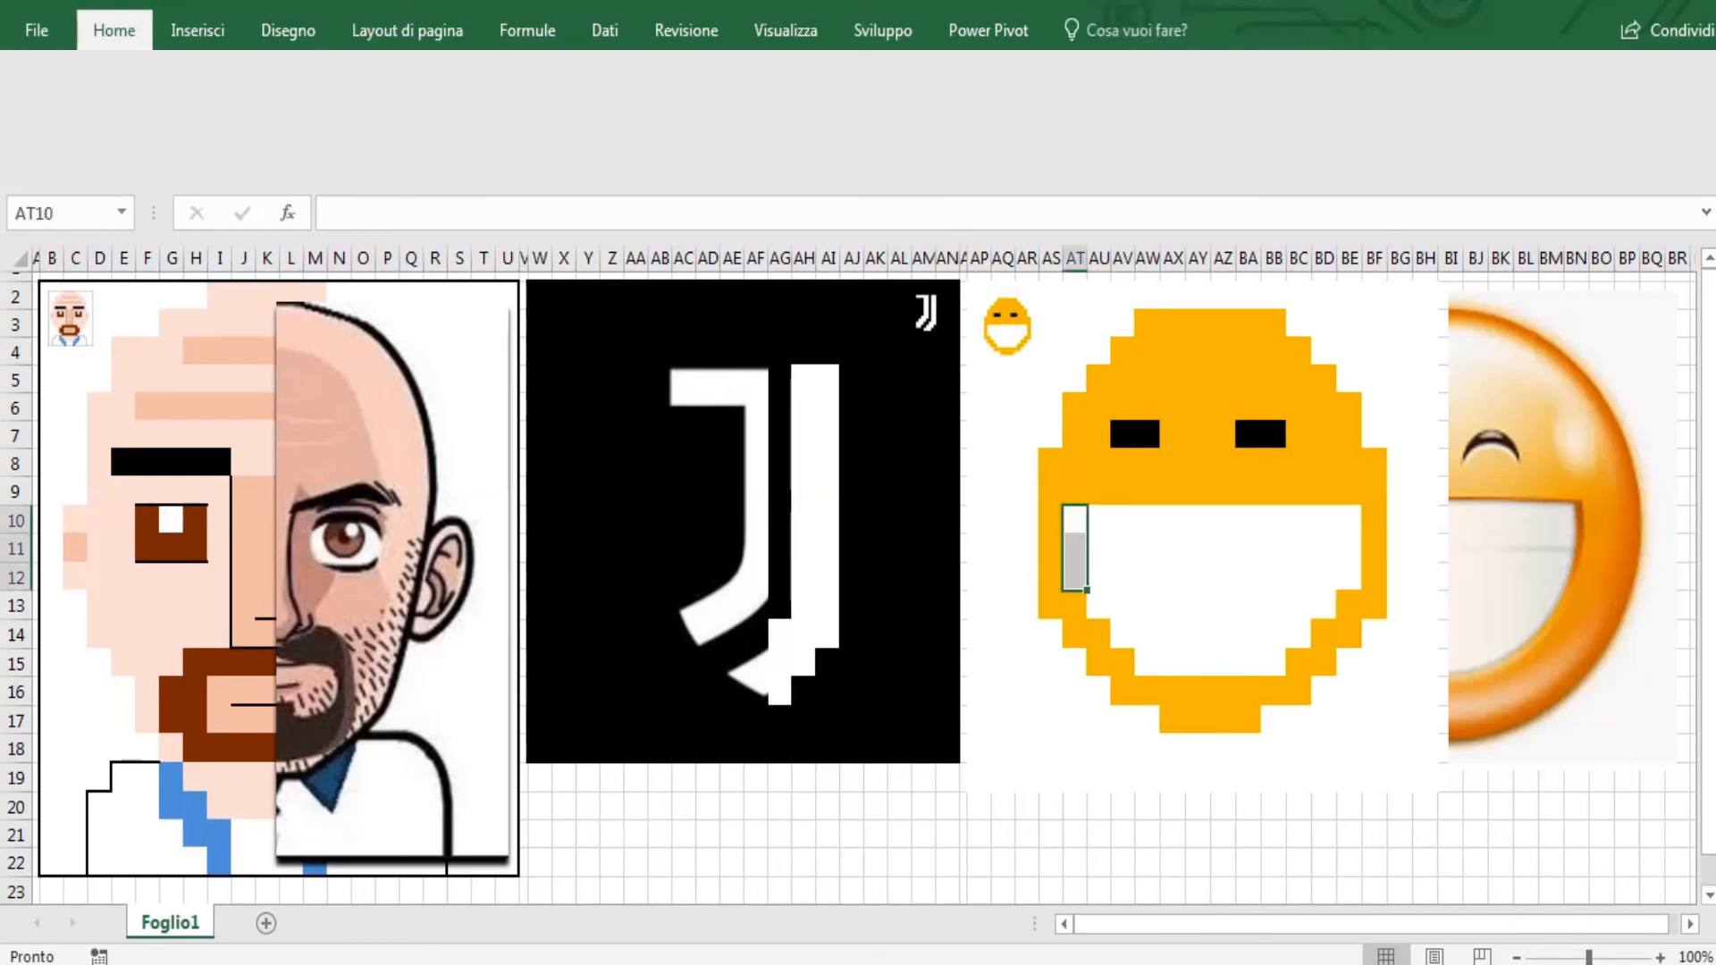
click(356, 337)
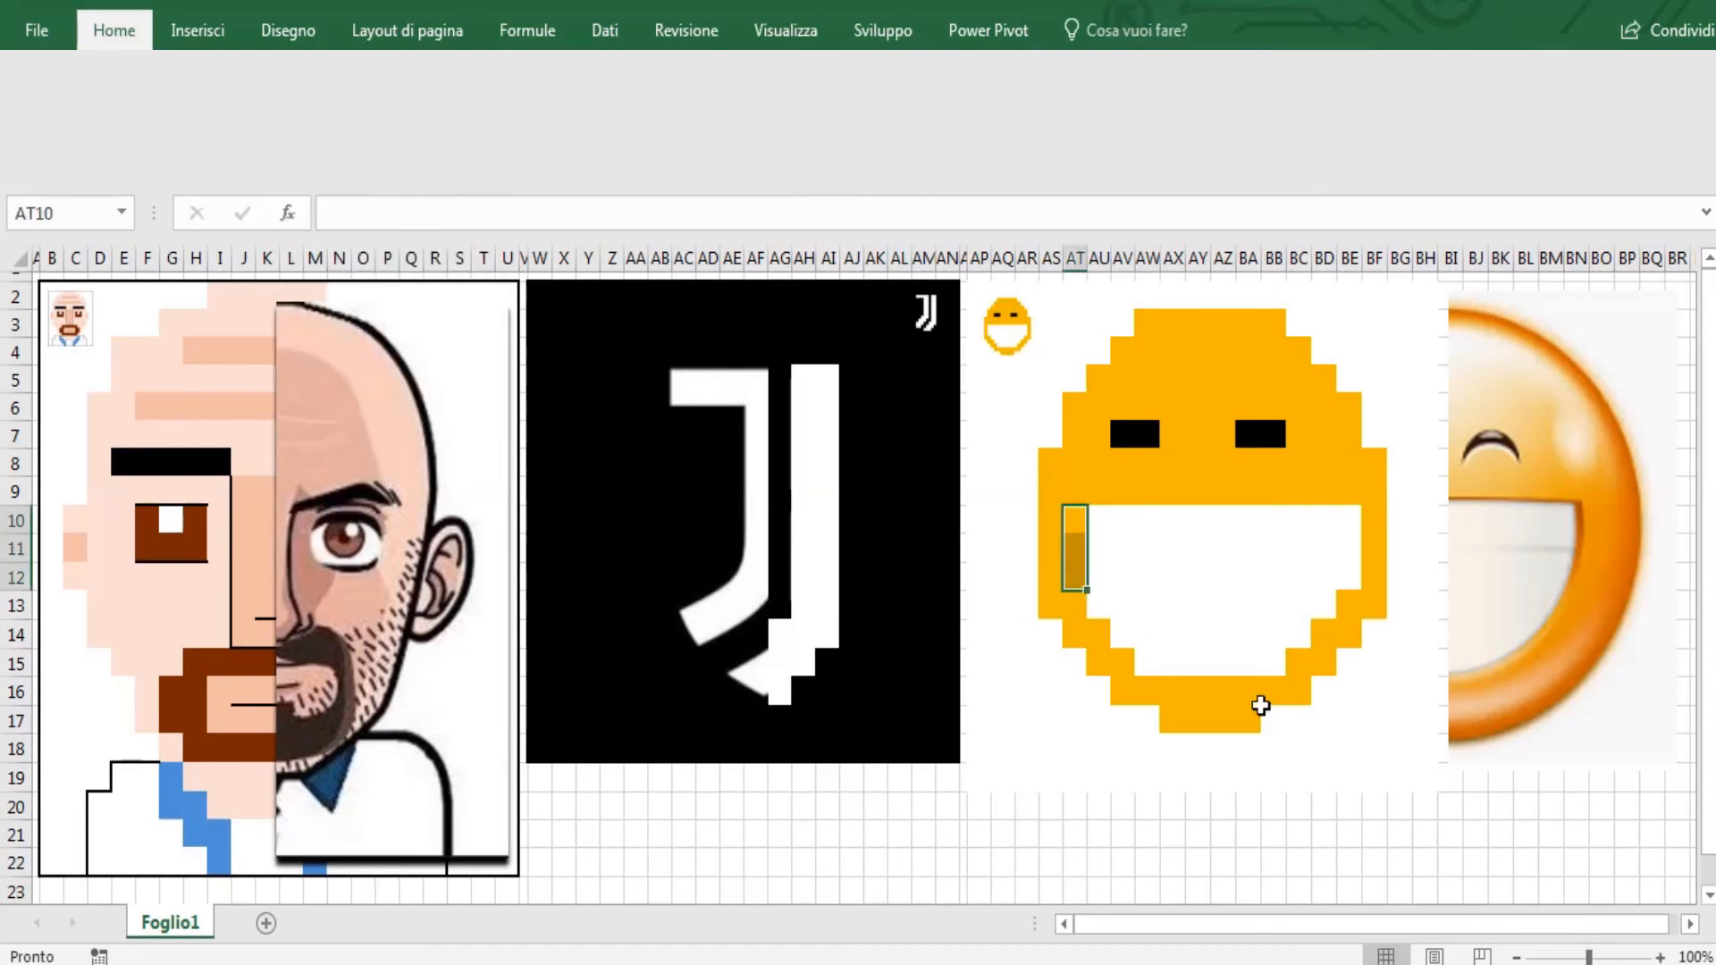
drag(1347, 517, 1349, 579)
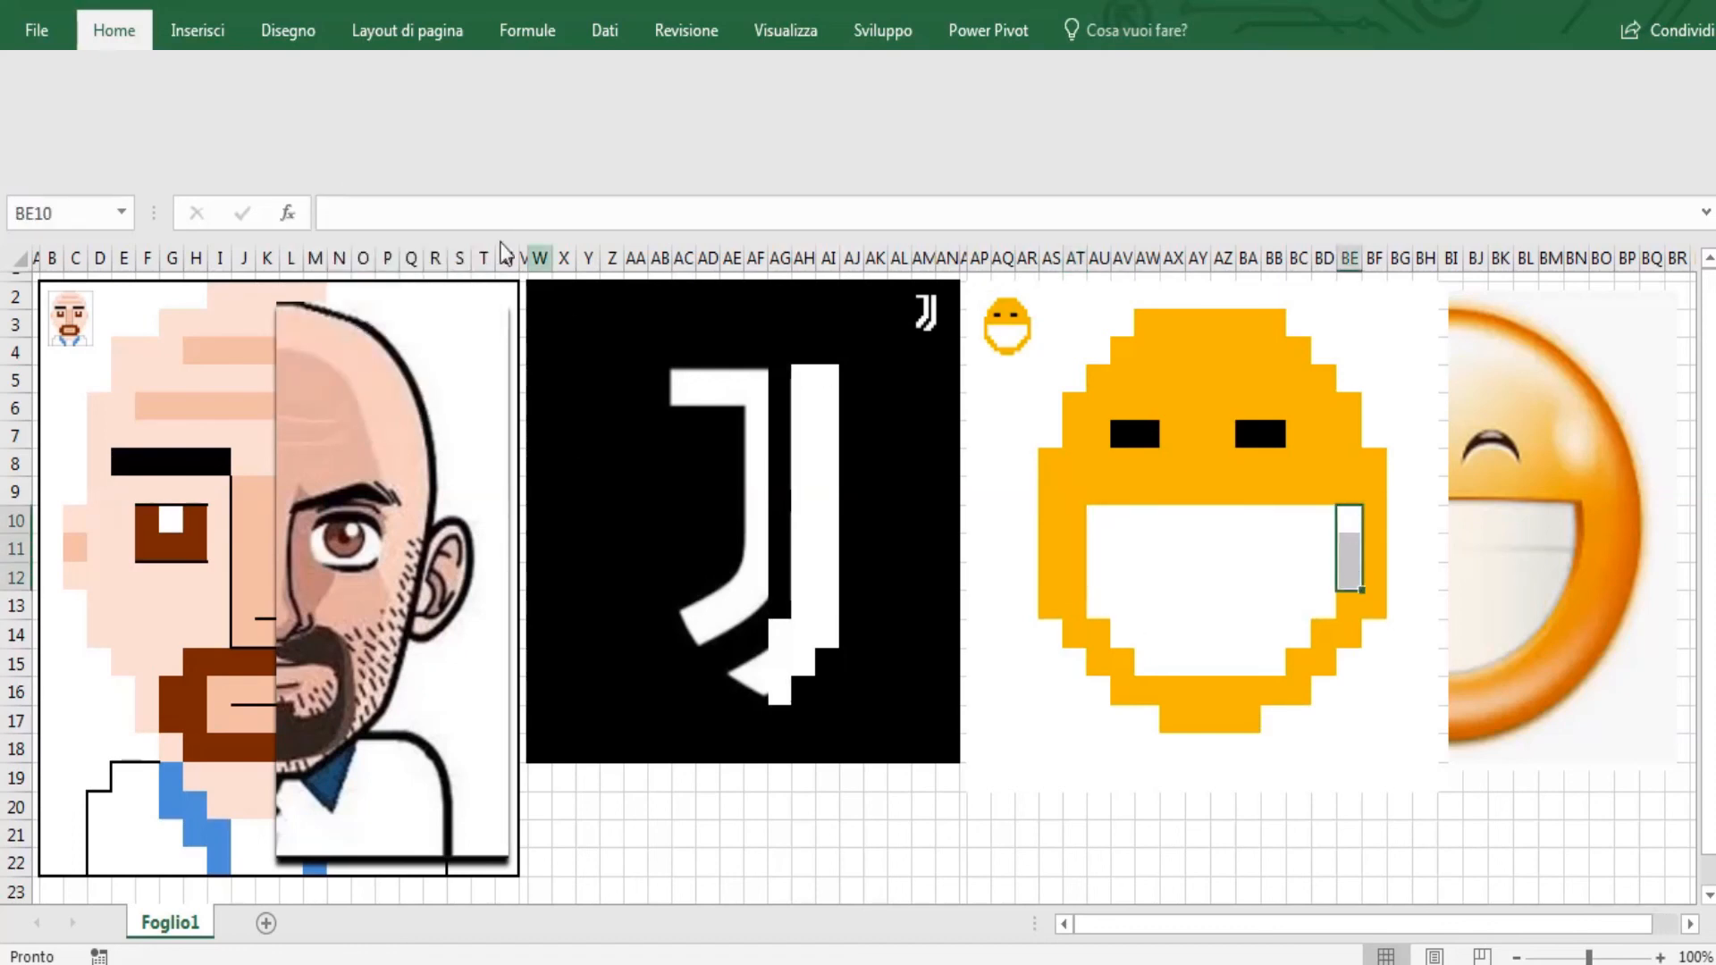
click(305, 128)
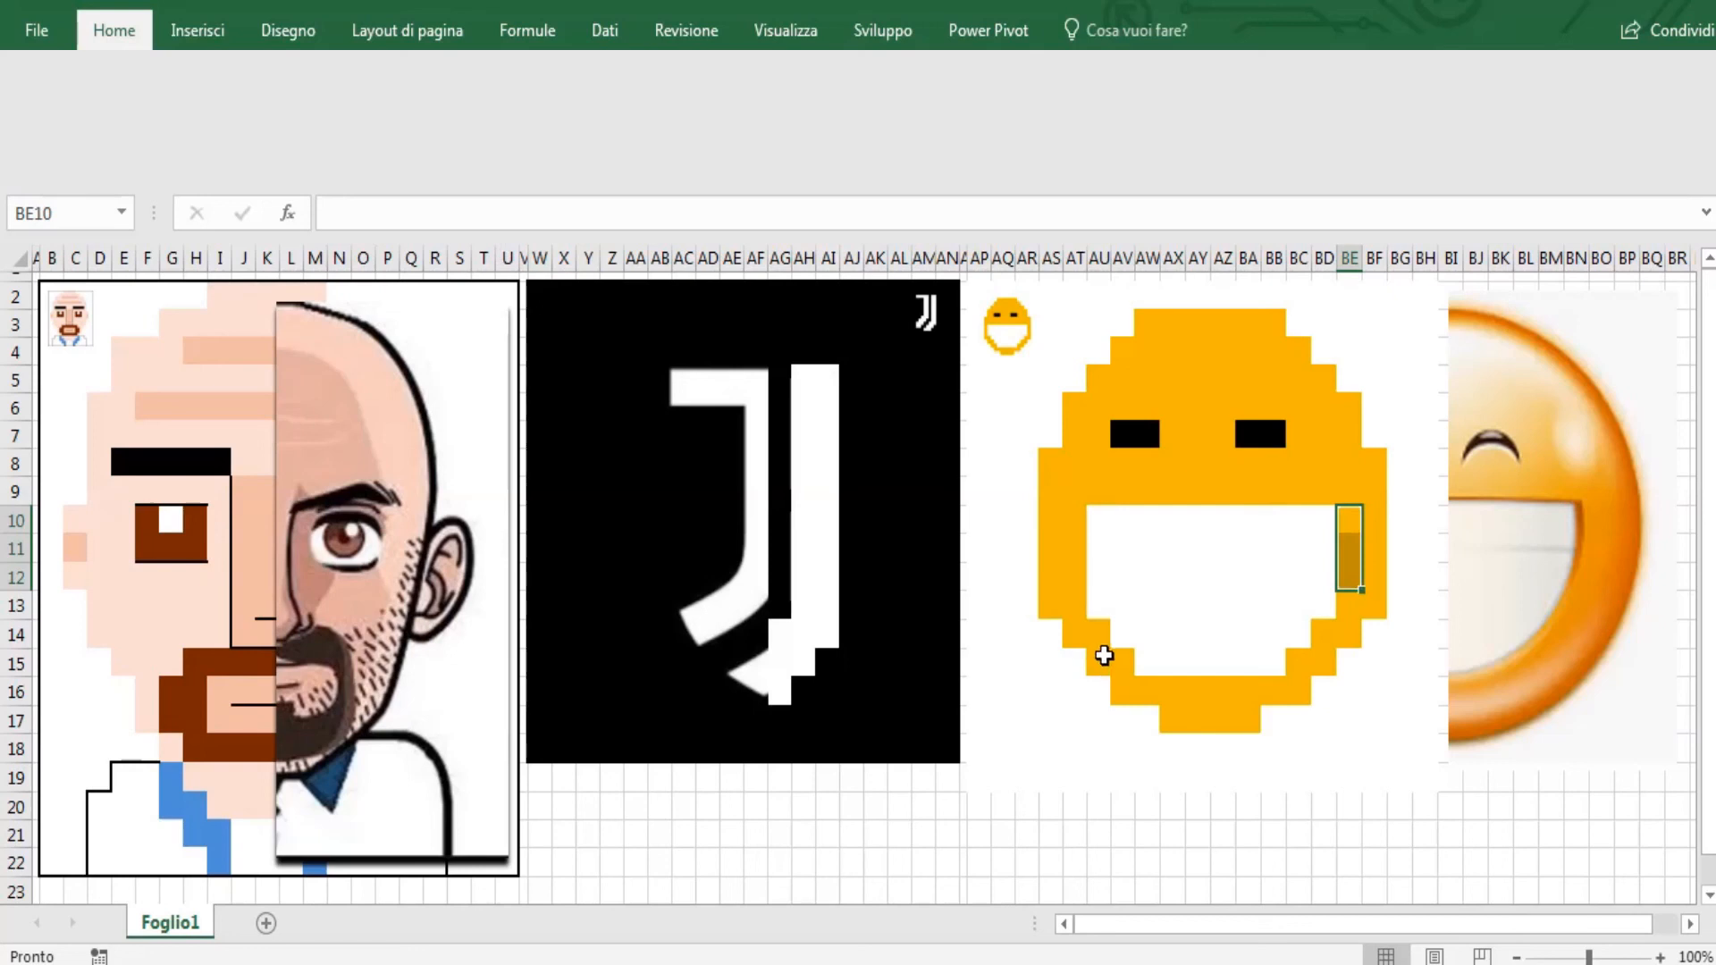
click(1117, 842)
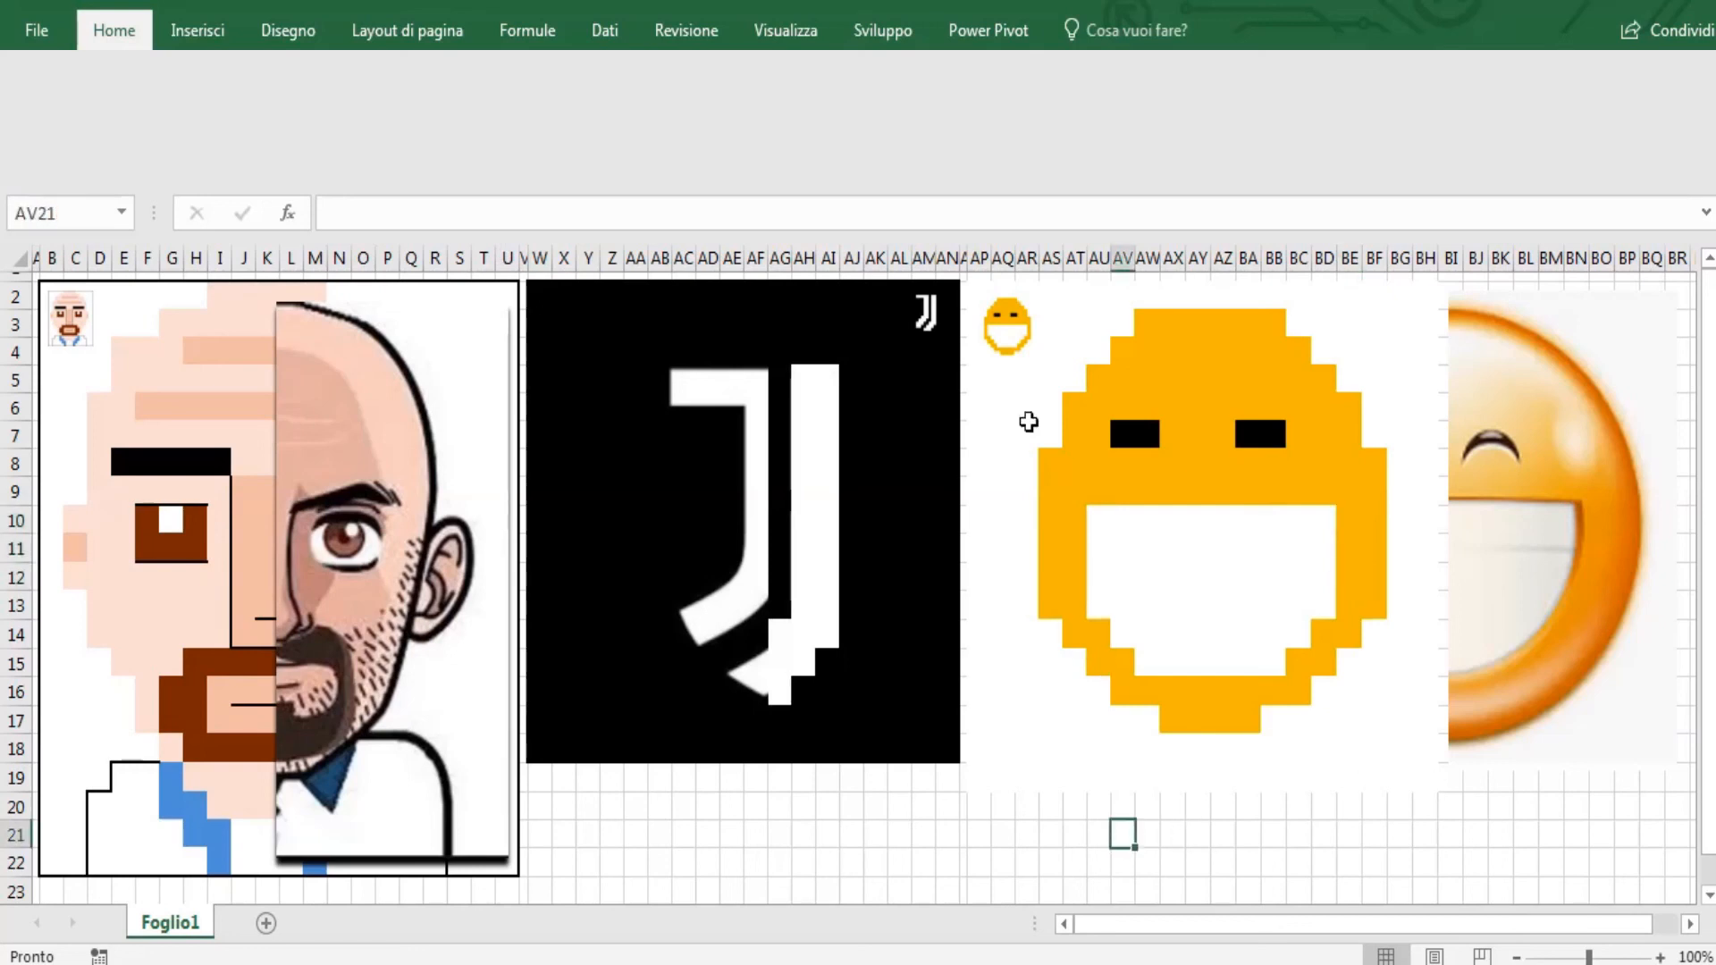
- Delete the outdated smiley thumbnail and capture the revised drawing with Strumento di cattura
click(1022, 352)
key(Delete)
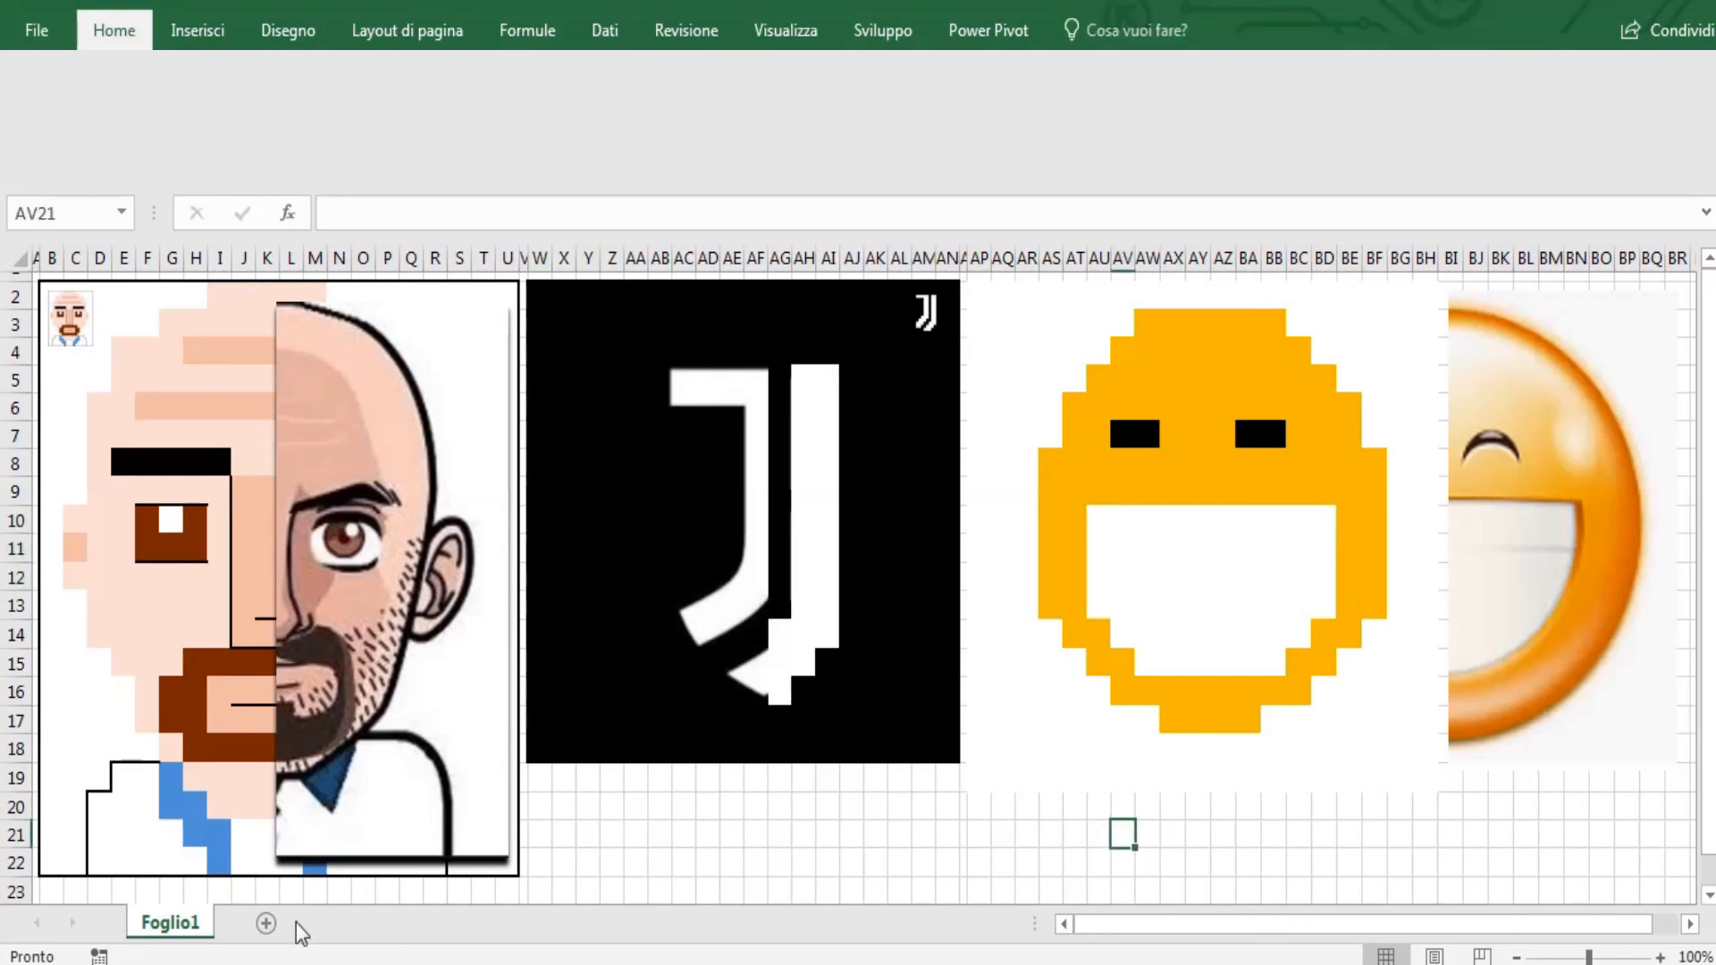
click(572, 962)
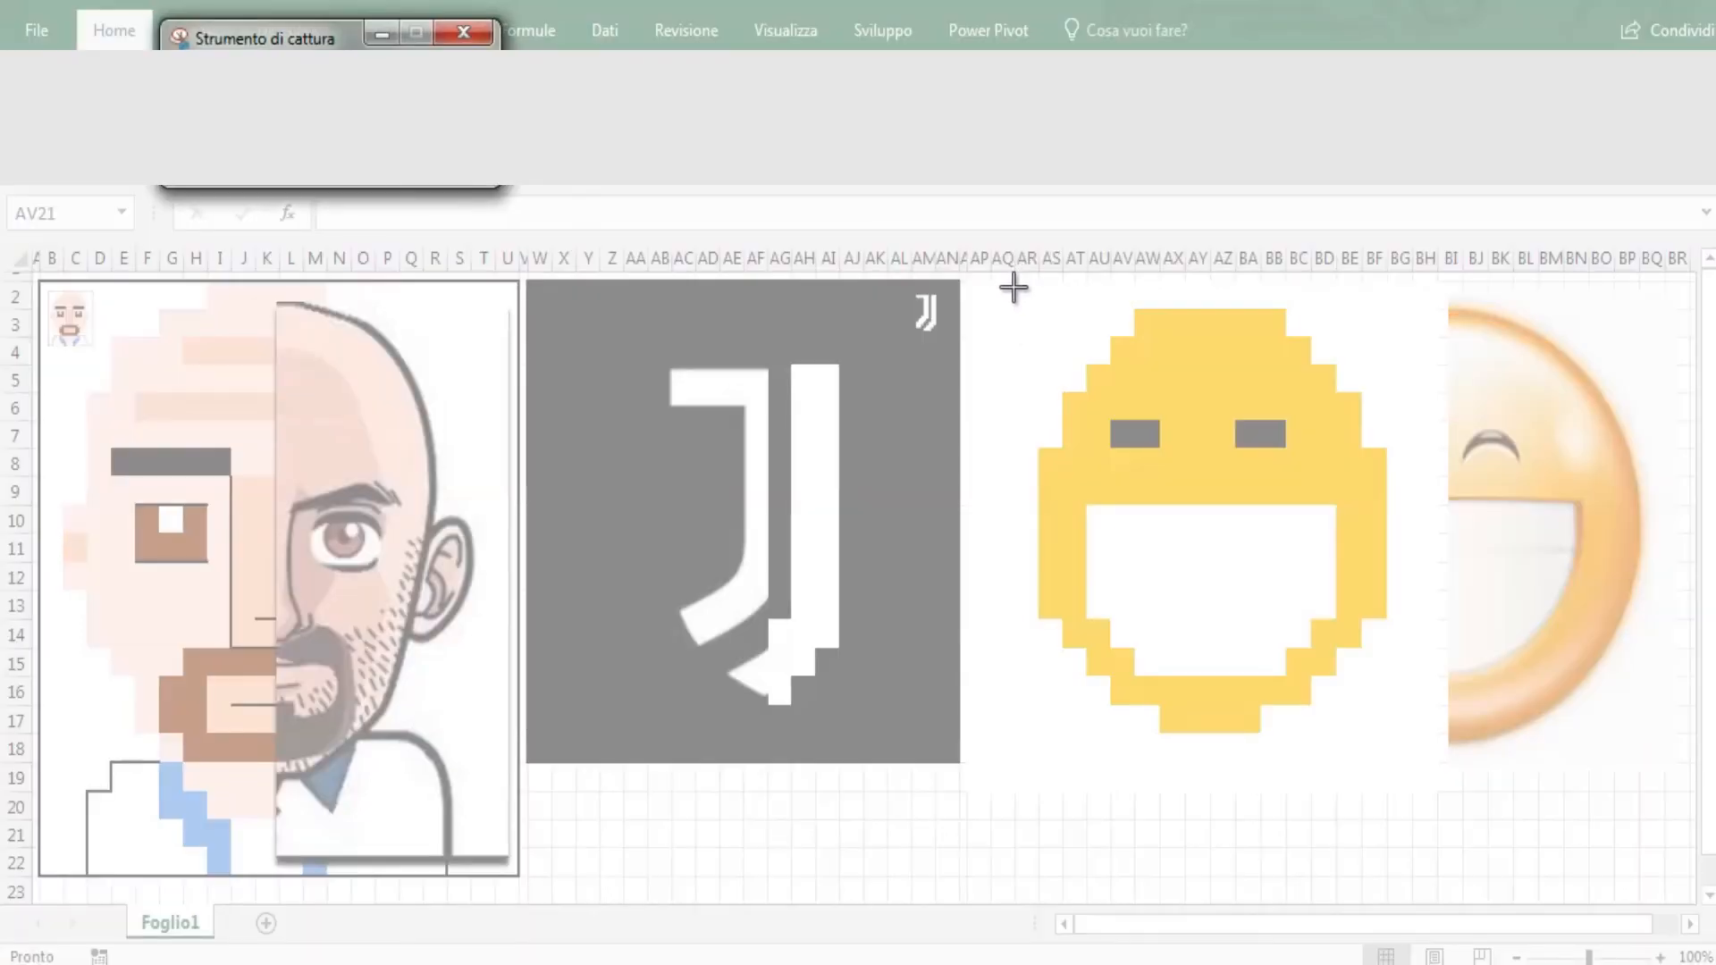
drag(995, 288, 1429, 760)
click(1555, 42)
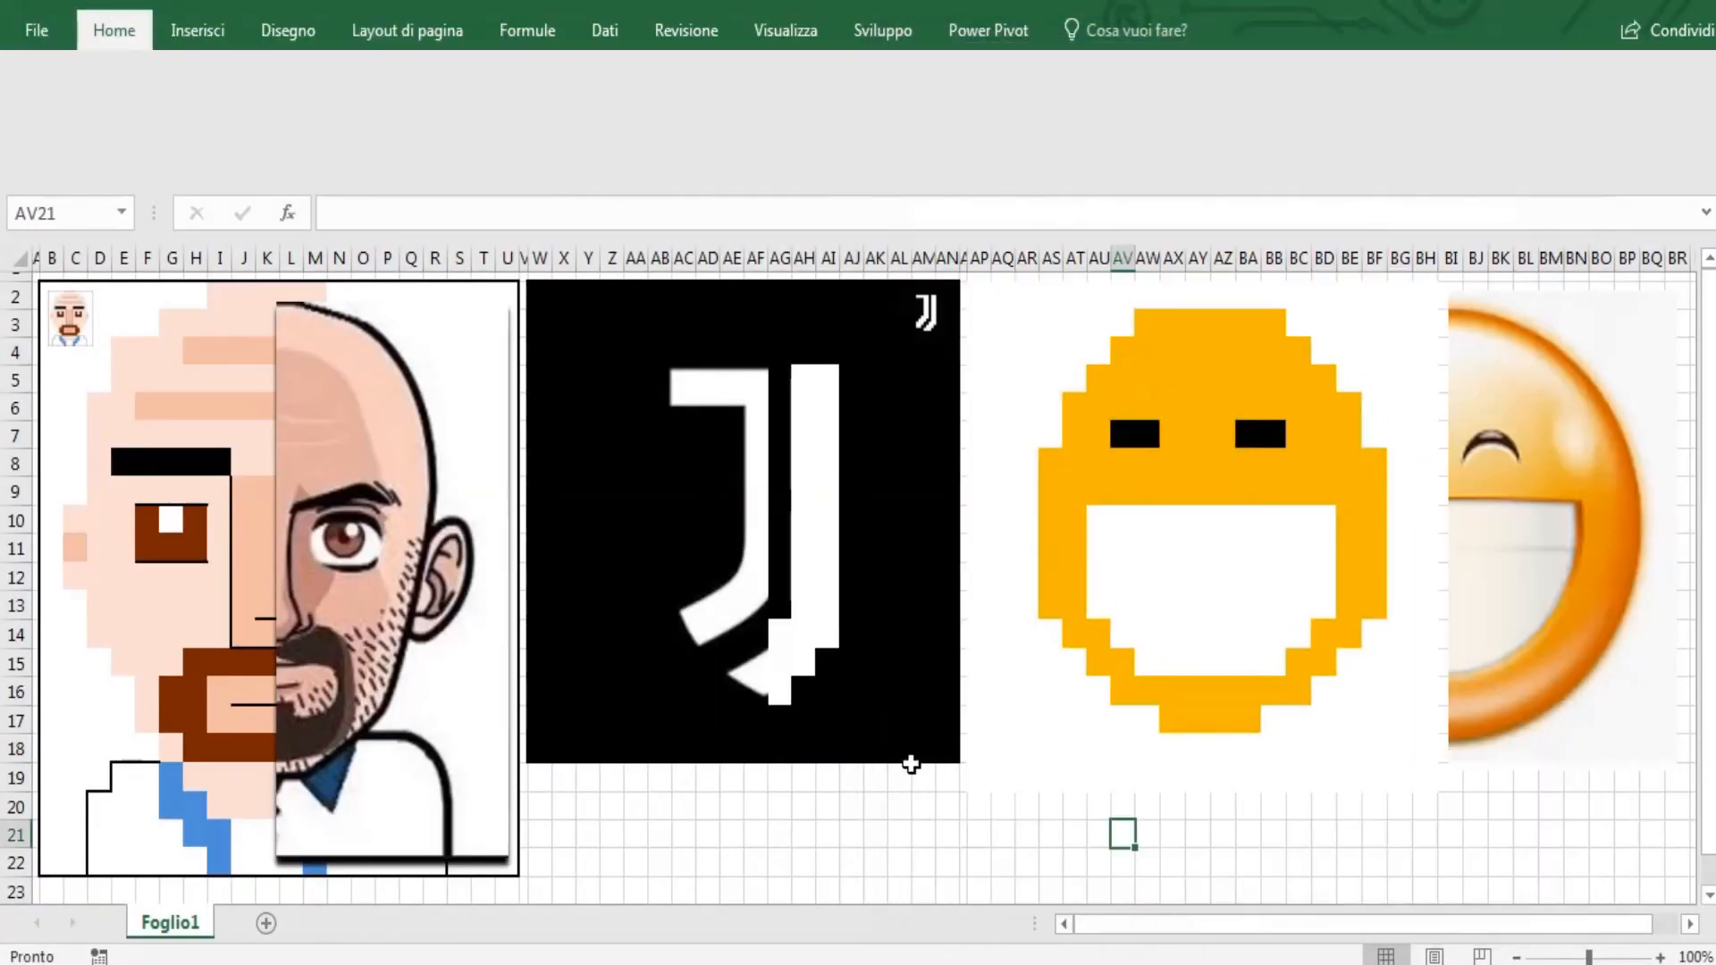
- Paste the new capture, shrink it to thumbnail size and place it in the smiley drawing's upper-left corner around AP2
right_click(924, 809)
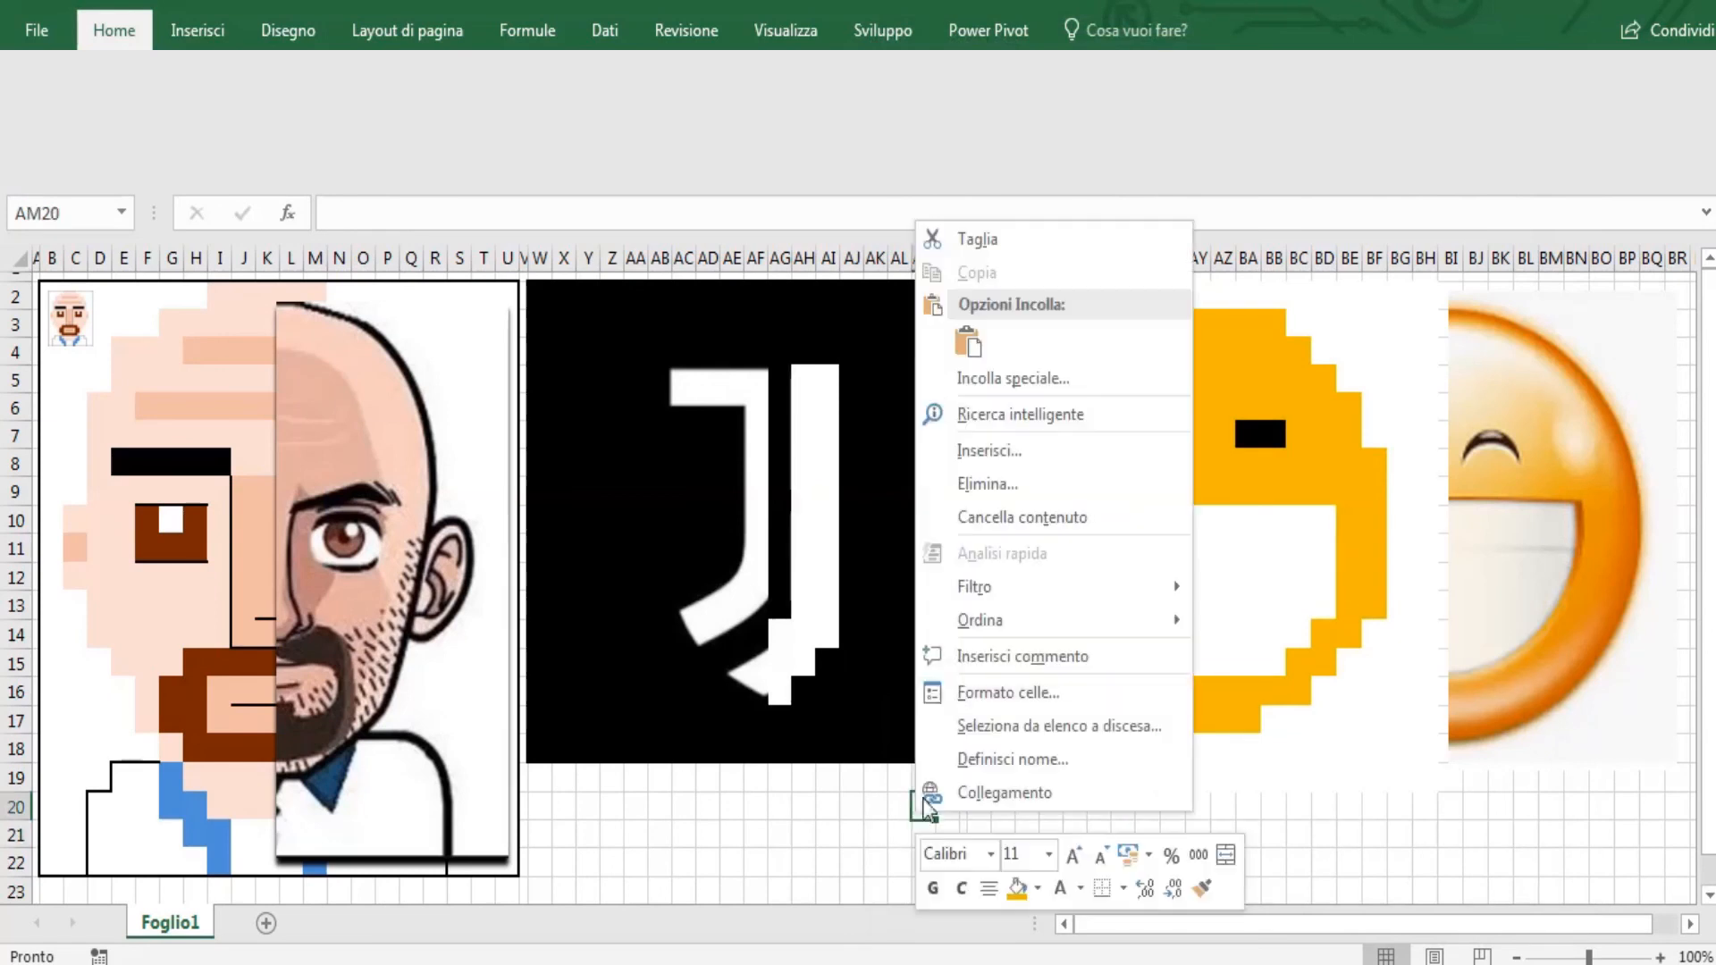
click(967, 342)
drag(1106, 845, 978, 334)
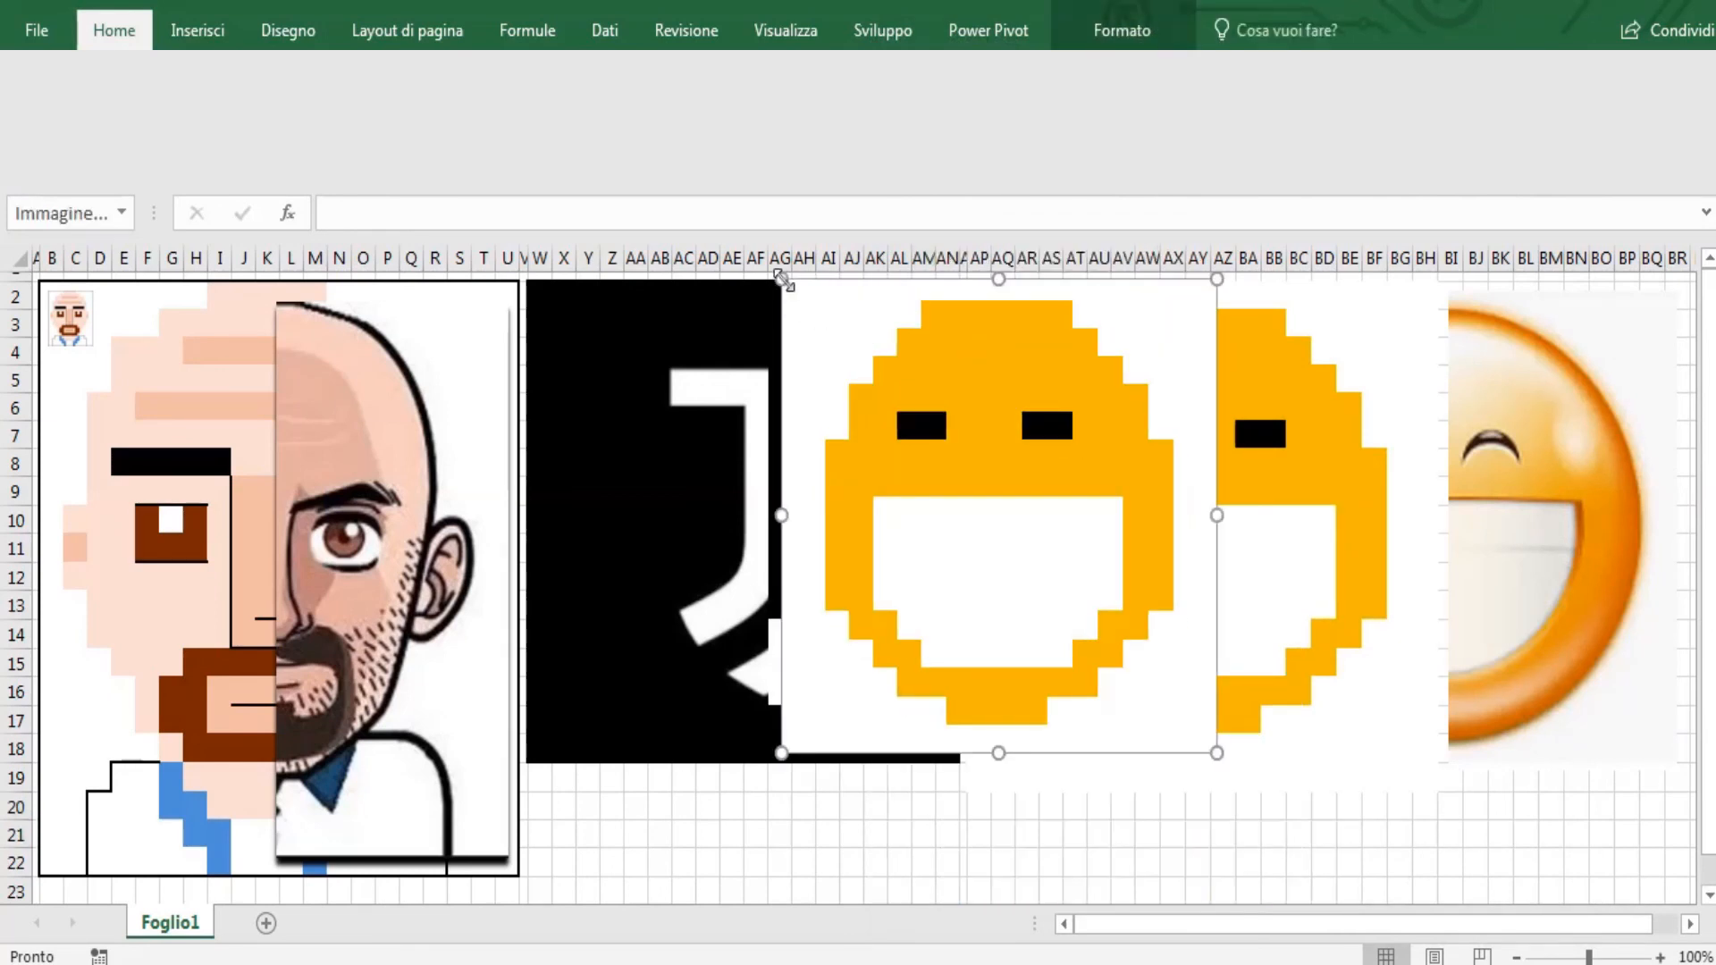
drag(794, 284, 1394, 841)
drag(1414, 899, 997, 353)
- Delete the reference pictures of the smiley, the Juventus logo and the bearded man's face
click(1568, 490)
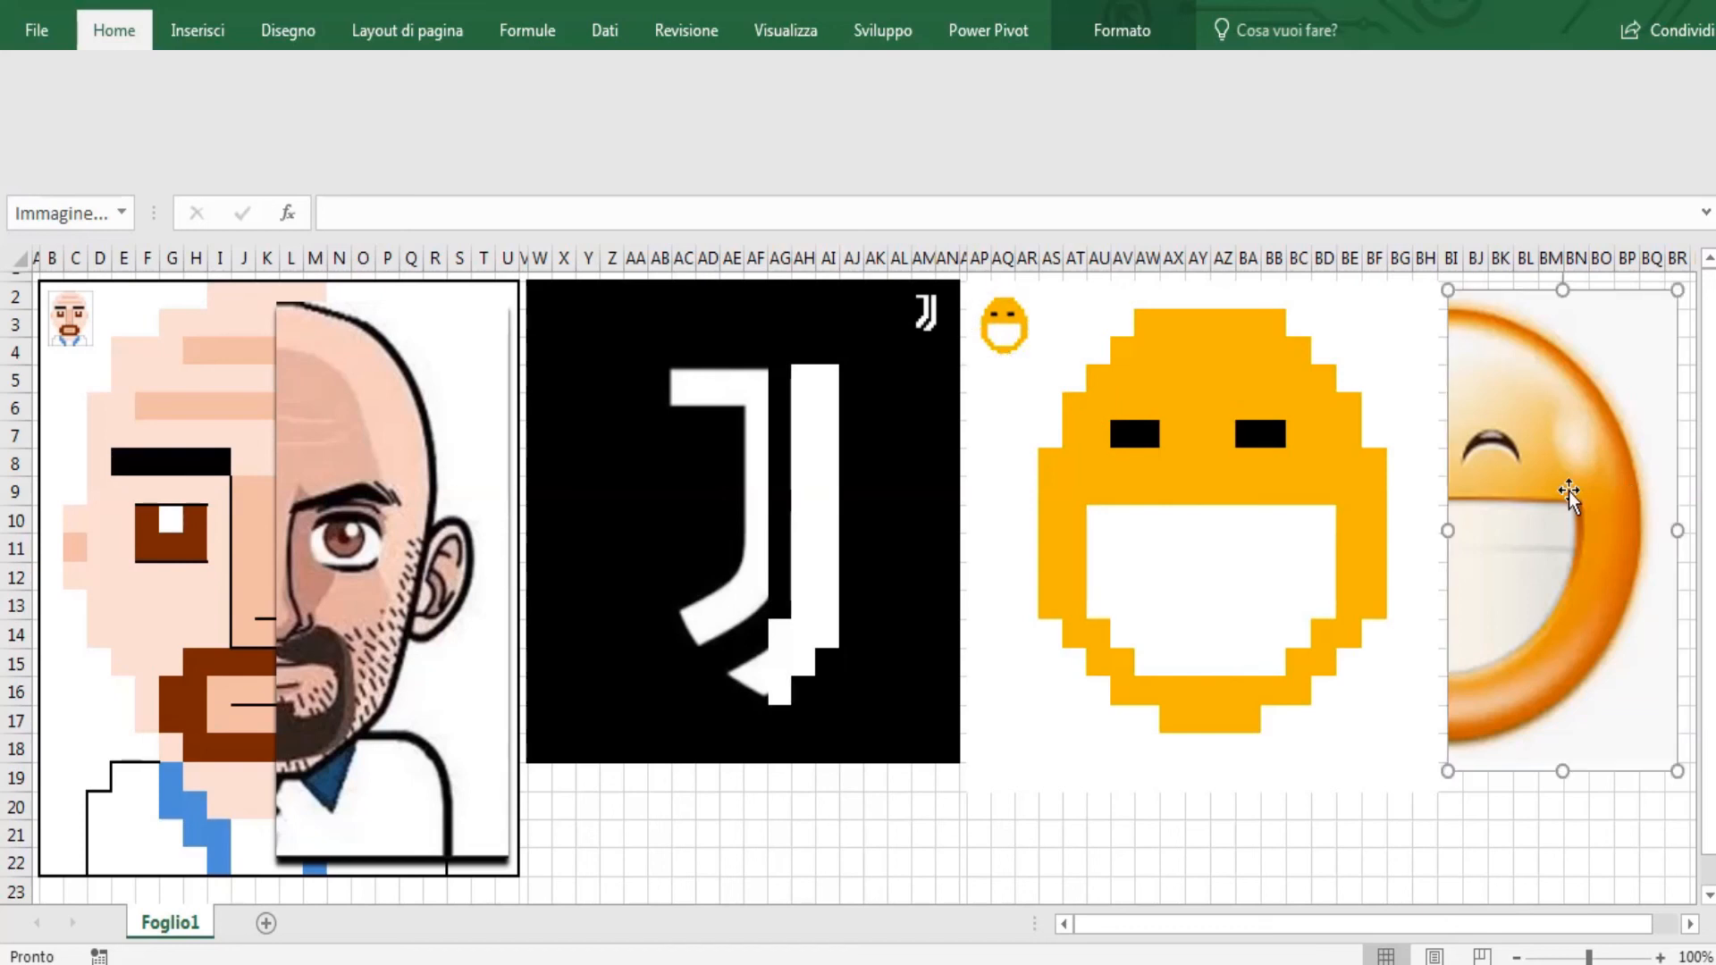
key(Delete)
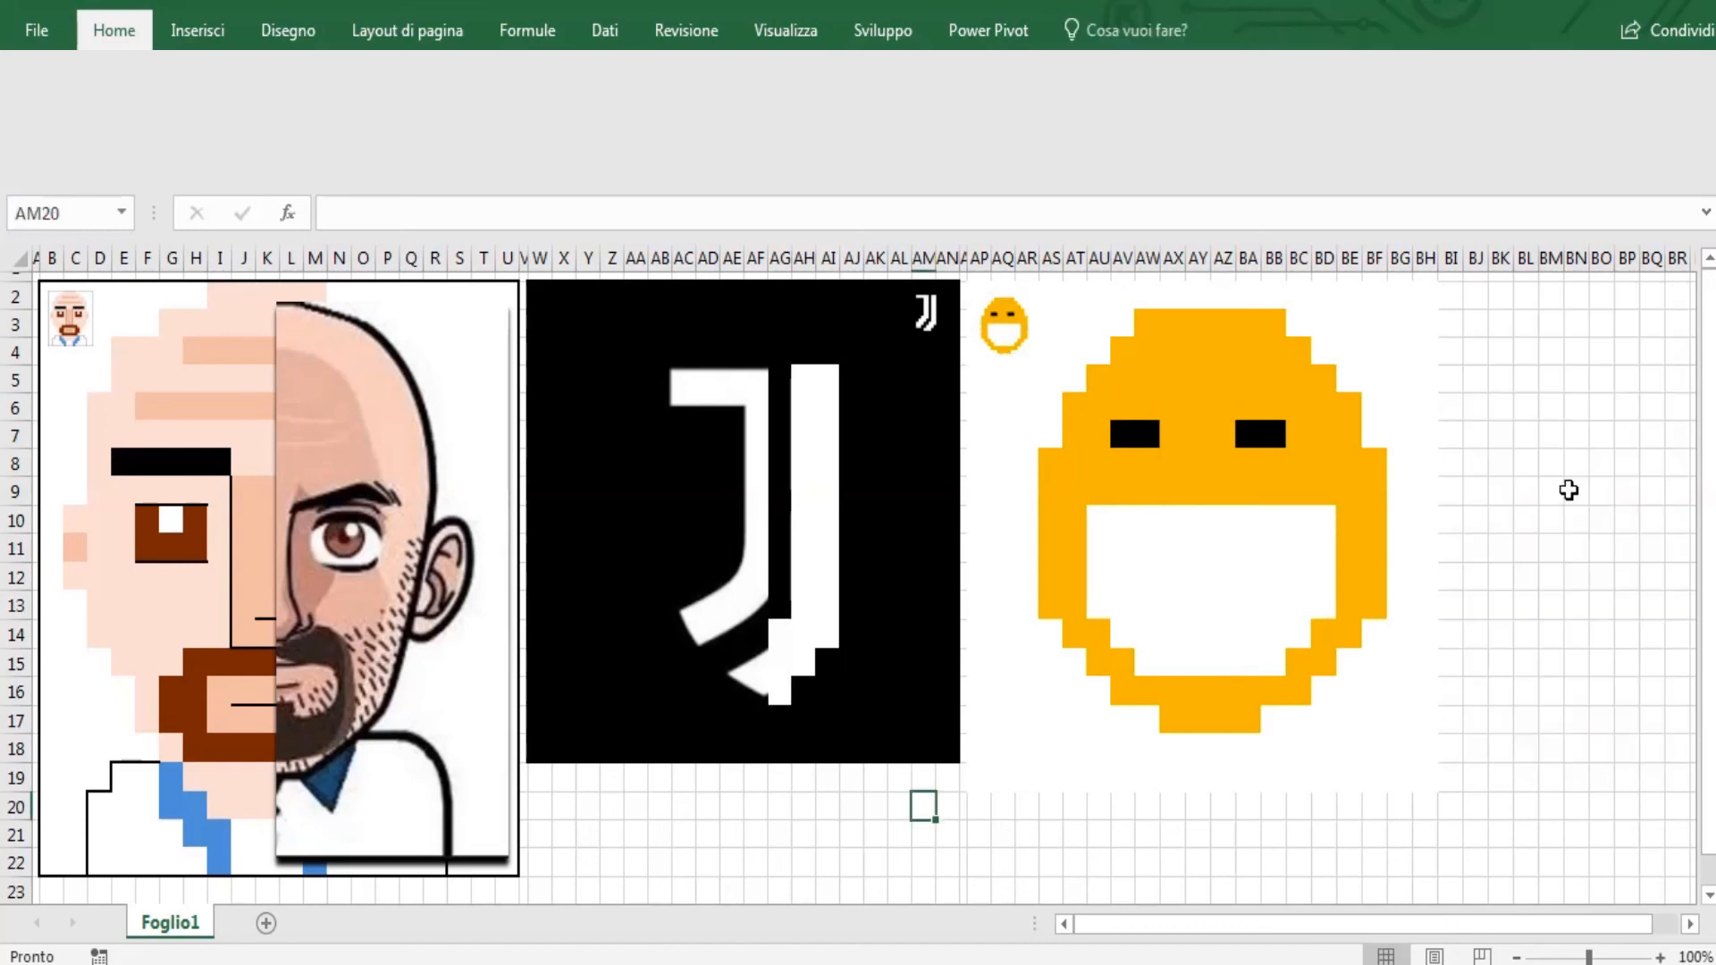
click(709, 513)
key(Delete)
click(445, 581)
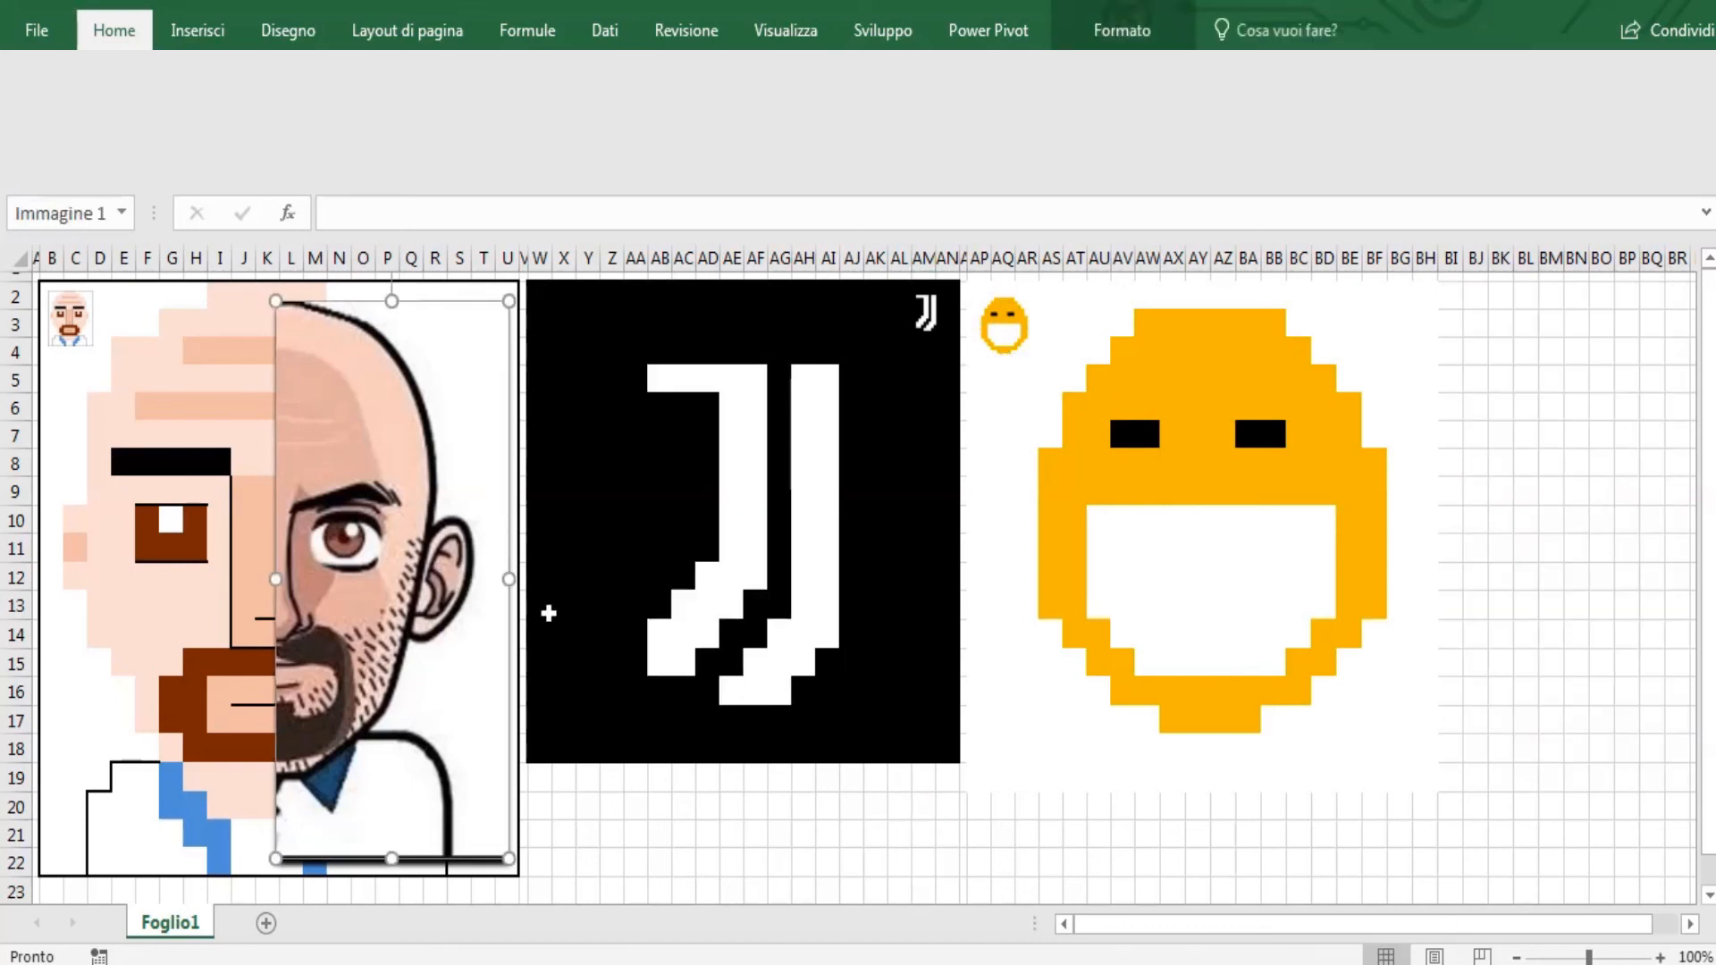
key(Delete)
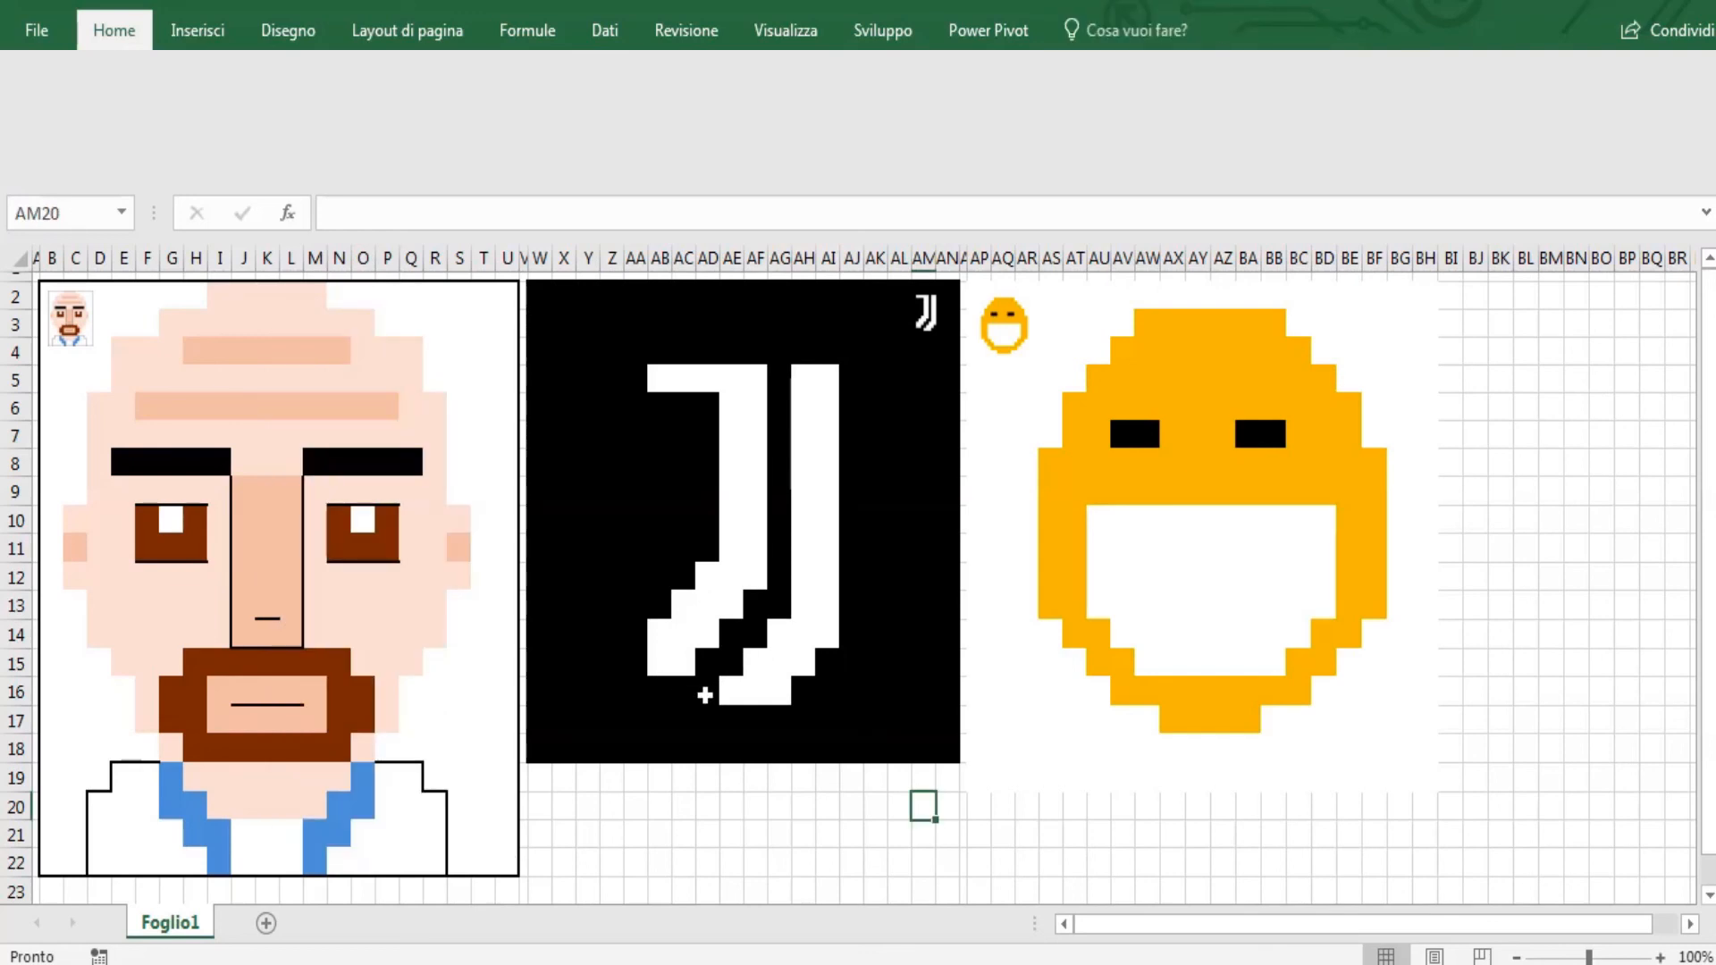